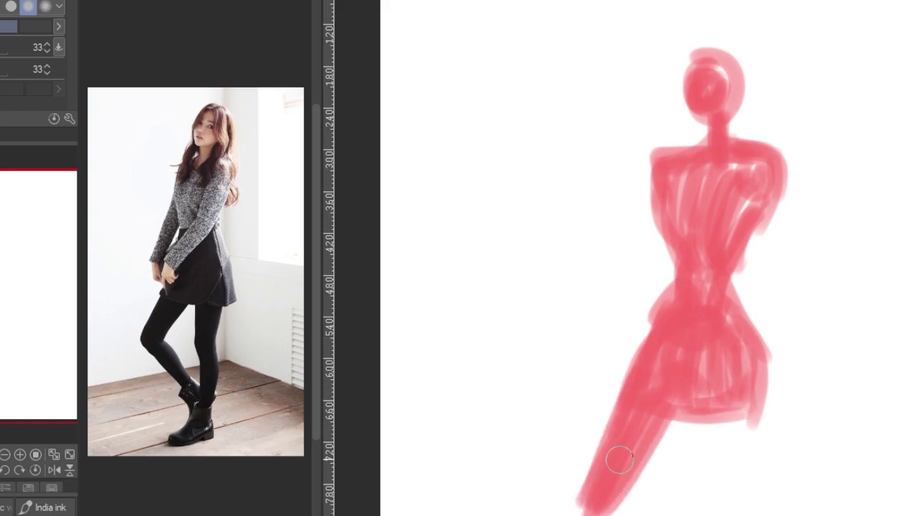
# - Paint the straight standing leg in red and reposition the whole figure silhouette with a lasso selection and Transform
pyautogui.moveTo(717, 391); pyautogui.dragTo(724, 513)
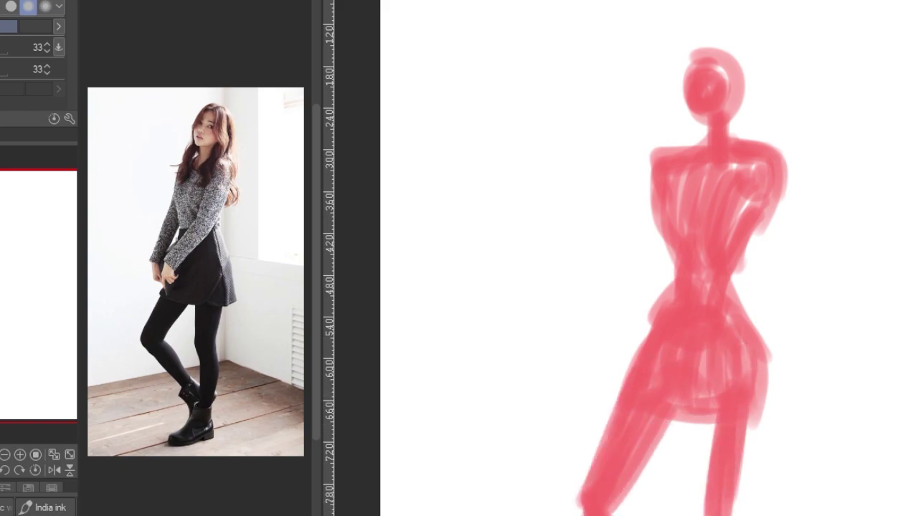
pyautogui.moveTo(717, 431); pyautogui.dragTo(703, 322)
pyautogui.hotkey('ctrl', '-')
pyautogui.press('m')
pyautogui.moveTo(754, 414)
pyautogui.mouseDown()
pyautogui.moveTo(793, 375)
pyautogui.moveTo(617, 424)
pyautogui.mouseUp()
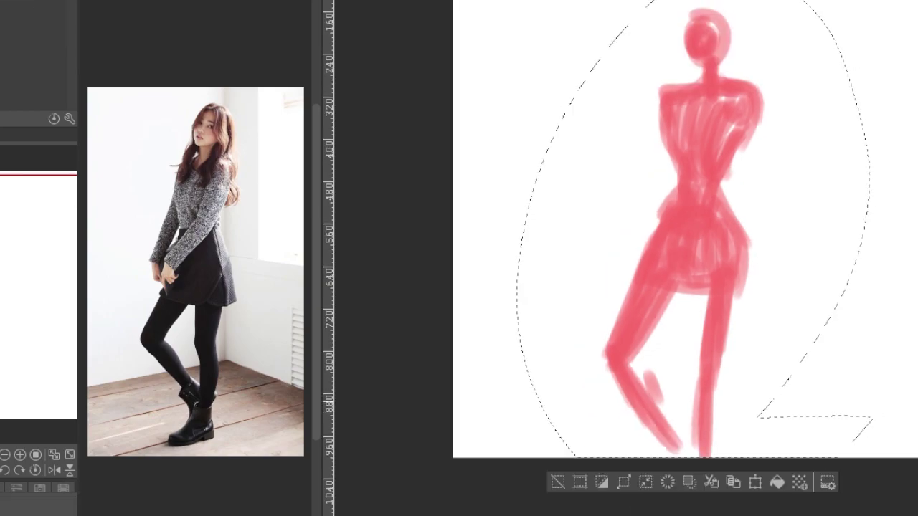
pyautogui.hotkey('ctrl', 't')
pyautogui.press('Return')
pyautogui.hotkey('ctrl', 'd')
# - Paint the standing lower leg, foot and far arm in red, and the near arm crossing the hips in light purple
pyautogui.press('p')
pyautogui.moveTo(739, 251)
pyautogui.mouseDown()
pyautogui.moveTo(715, 434)
pyautogui.moveTo(700, 440)
pyautogui.moveTo(717, 416)
pyautogui.moveTo(717, 472)
pyautogui.mouseUp()
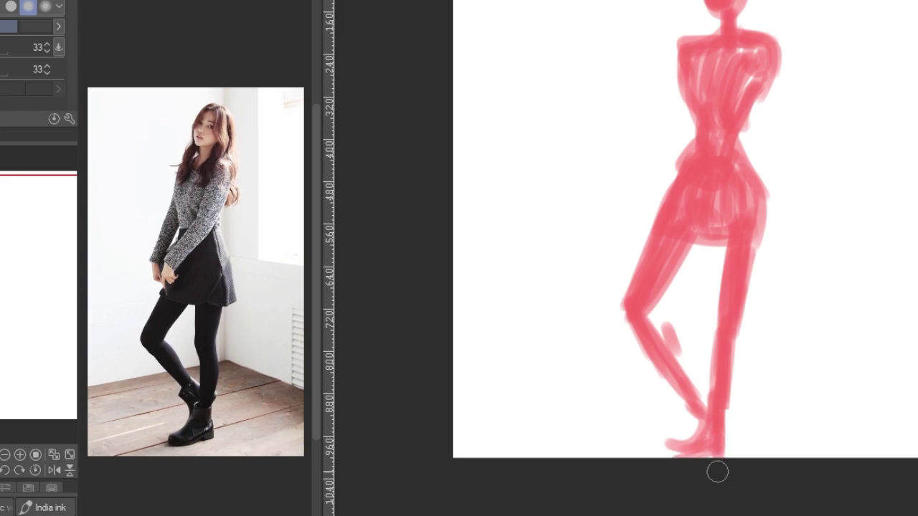
pyautogui.moveTo(728, 82)
pyautogui.mouseDown()
pyautogui.moveTo(688, 109)
pyautogui.moveTo(667, 182)
pyautogui.mouseUp()
pyautogui.click(14, 488)
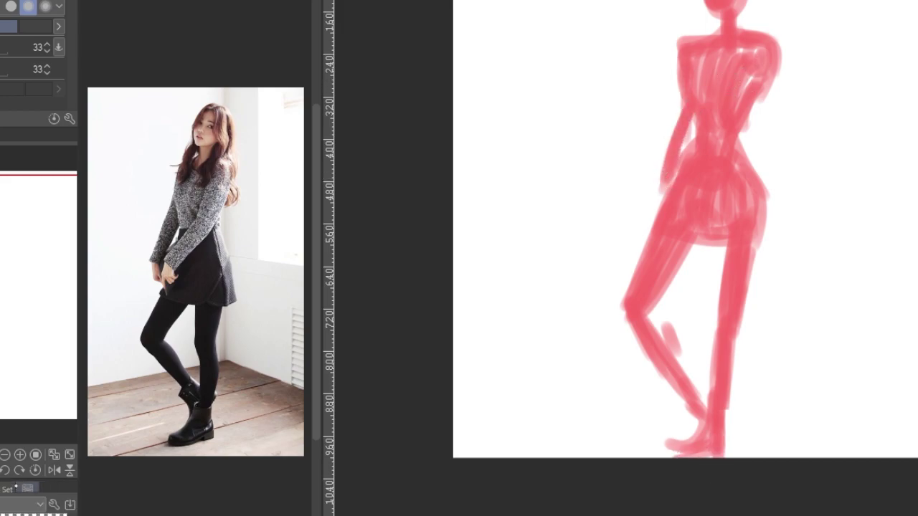
pyautogui.moveTo(773, 49); pyautogui.dragTo(717, 166)
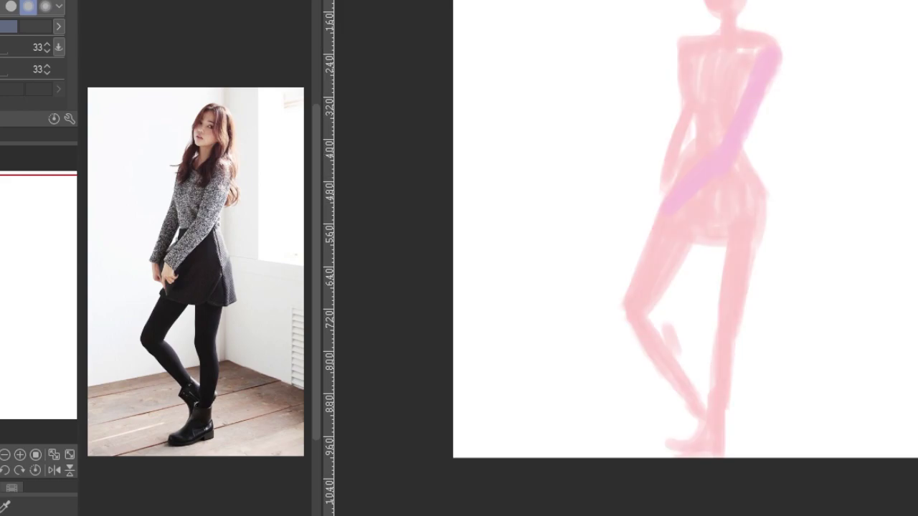
pyautogui.press('b')
pyautogui.scroll(3, 660, 287)
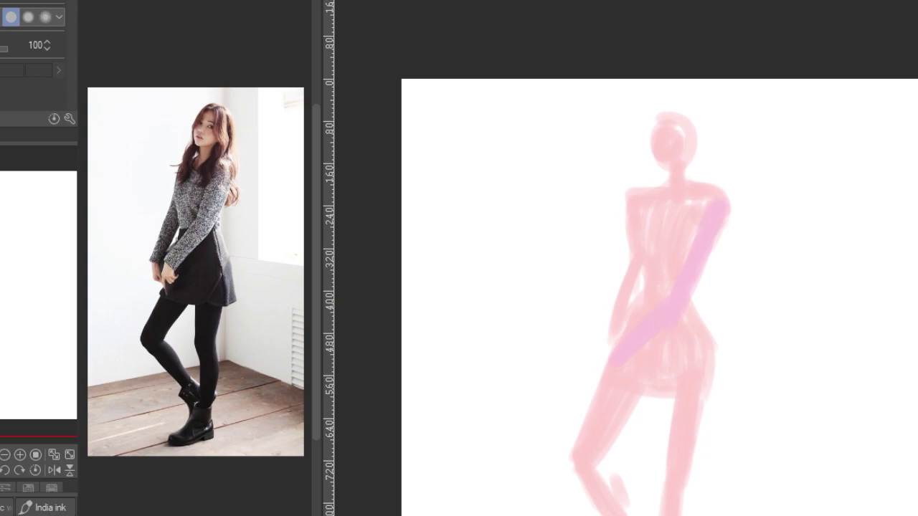
pyautogui.scroll(2, 710, 233)
pyautogui.scroll(2, 674, 150)
pyautogui.moveTo(629, 41)
pyautogui.mouseDown()
pyautogui.moveTo(615, 79)
pyautogui.moveTo(631, 119)
pyautogui.mouseUp()
pyautogui.hotkey('ctrl', 'z')
pyautogui.hotkey('ctrl', 'z')
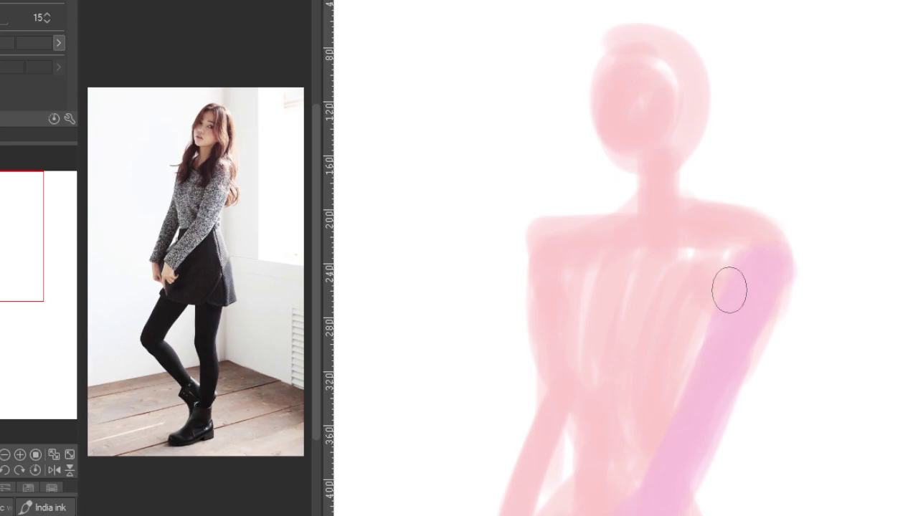
# - Sketch the head outline with a facial guide line and the neck over the faded silhouette
pyautogui.moveTo(620, 38); pyautogui.dragTo(602, 94)
pyautogui.moveTo(619, 32)
pyautogui.mouseDown()
pyautogui.moveTo(592, 104)
pyautogui.moveTo(622, 127)
pyautogui.moveTo(689, 51)
pyautogui.moveTo(626, 156)
pyautogui.moveTo(684, 143)
pyautogui.mouseUp()
pyautogui.moveTo(649, 48); pyautogui.dragTo(618, 144)
pyautogui.moveTo(690, 147); pyautogui.dragTo(671, 203)
# - Sketch the slanted shoulder line, the torso's centre line and the ribcage with its arch
pyautogui.moveTo(634, 165)
pyautogui.mouseDown()
pyautogui.moveTo(623, 205)
pyautogui.moveTo(746, 232)
pyautogui.mouseUp()
pyautogui.moveTo(649, 188); pyautogui.dragTo(608, 445)
pyautogui.moveTo(589, 219); pyautogui.dragTo(575, 387)
pyautogui.moveTo(577, 387)
pyautogui.mouseDown()
pyautogui.moveTo(631, 294)
pyautogui.moveTo(680, 403)
pyautogui.mouseUp()
pyautogui.moveTo(731, 244); pyautogui.dragTo(730, 281)
# - Sketch both sides of the waist flaring out into the hips, with a slanted line across the abdomen
pyautogui.moveTo(590, 366); pyautogui.dragTo(577, 474)
pyautogui.moveTo(574, 489); pyautogui.dragTo(534, 513)
pyautogui.moveTo(680, 405); pyautogui.dragTo(694, 453)
pyautogui.moveTo(556, 434); pyautogui.dragTo(642, 488)
pyautogui.moveTo(681, 423); pyautogui.dragTo(724, 515)
pyautogui.moveTo(573, 441); pyautogui.dragTo(558, 495)
# - Strengthen the ribcage's outer sides and the arch at its base with repeated strokes
pyautogui.moveTo(590, 210)
pyautogui.mouseDown()
pyautogui.moveTo(571, 387)
pyautogui.moveTo(566, 378)
pyautogui.mouseUp()
pyautogui.moveTo(624, 286); pyautogui.dragTo(580, 373)
pyautogui.moveTo(624, 287); pyautogui.dragTo(677, 390)
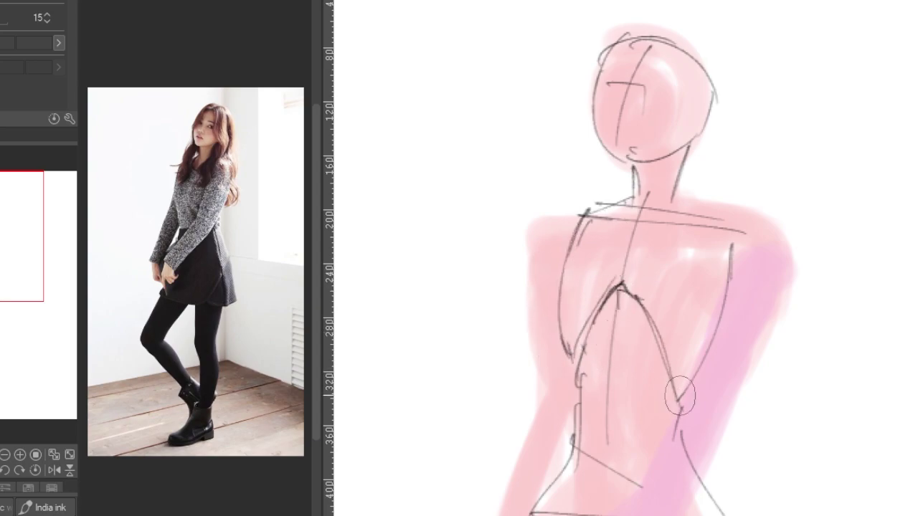
pyautogui.moveTo(735, 227); pyautogui.dragTo(681, 412)
# - Sketch the pelvis below the hip line, with curved leg openings meeting at the crotch
pyautogui.scroll(-5, 682, 412)
pyautogui.moveTo(567, 337); pyautogui.dragTo(556, 370)
pyautogui.moveTo(563, 345); pyautogui.dragTo(567, 391)
pyautogui.moveTo(581, 359); pyautogui.dragTo(618, 423)
pyautogui.moveTo(649, 334)
pyautogui.mouseDown()
pyautogui.moveTo(619, 455)
pyautogui.moveTo(746, 407)
pyautogui.mouseUp()
pyautogui.moveTo(773, 344)
pyautogui.mouseDown()
pyautogui.moveTo(760, 395)
pyautogui.moveTo(770, 339)
pyautogui.mouseUp()
pyautogui.moveTo(773, 347); pyautogui.dragTo(611, 464)
# - Sketch the inner and outer contours of the standing leg's thigh
pyautogui.scroll(-5, 710, 301)
pyautogui.moveTo(631, 265); pyautogui.dragTo(649, 515)
pyautogui.moveTo(756, 183); pyautogui.dragTo(732, 283)
pyautogui.moveTo(760, 224); pyautogui.dragTo(700, 515)
pyautogui.moveTo(777, 179); pyautogui.dragTo(708, 515)
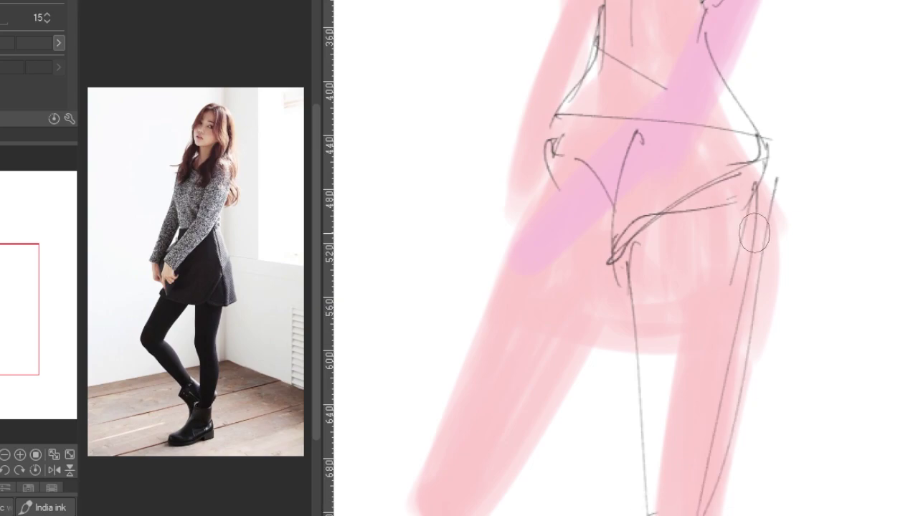
# - Extend the standing leg's sketch through the knee and down the lower leg
pyautogui.scroll(-5, 755, 233)
pyautogui.moveTo(647, 7); pyautogui.dragTo(668, 240)
pyautogui.moveTo(651, 63)
pyautogui.mouseDown()
pyautogui.moveTo(693, 266)
pyautogui.moveTo(712, 456)
pyautogui.mouseUp()
pyautogui.scroll(-1, 693, 266)
pyautogui.moveTo(693, 287); pyautogui.dragTo(695, 465)
# - Sketch the bent leg's thigh, its knee and the lower leg angled back toward the standing leg
pyautogui.moveTo(668, 89); pyautogui.dragTo(549, 217)
pyautogui.moveTo(622, 33)
pyautogui.mouseDown()
pyautogui.moveTo(534, 219)
pyautogui.moveTo(592, 327)
pyautogui.mouseUp()
pyautogui.moveTo(539, 215); pyautogui.dragTo(640, 359)
pyautogui.moveTo(570, 219); pyautogui.dragTo(661, 370)
pyautogui.moveTo(542, 261); pyautogui.dragTo(664, 399)
# - Transform the line sketch to adjust its position and proportions over the silhouette
pyautogui.scroll(-5, 671, 387)
pyautogui.scroll(2, 672, 387)
pyautogui.moveTo(684, 2)
pyautogui.mouseDown()
pyautogui.moveTo(642, 406)
pyautogui.moveTo(596, 451)
pyautogui.mouseUp()
pyautogui.hotkey('ctrl', 't')
pyautogui.moveTo(762, 39); pyautogui.dragTo(733, 36)
pyautogui.moveTo(686, 170); pyautogui.dragTo(693, 137)
pyautogui.press('Return')
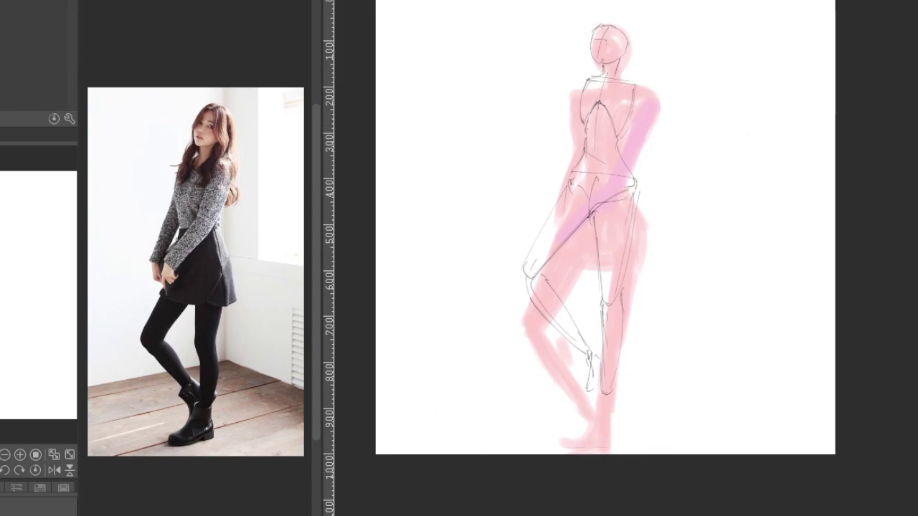
# - Redraw the inner and outer contours of the standing leg from the hip past the knee
pyautogui.scroll(2, 655, 237)
pyautogui.press('p')
pyautogui.scroll(-3, 621, 258)
pyautogui.moveTo(514, 89); pyautogui.dragTo(513, 215)
pyautogui.moveTo(504, 102); pyautogui.dragTo(512, 215)
pyautogui.moveTo(578, 50)
pyautogui.mouseDown()
pyautogui.moveTo(539, 216)
pyautogui.moveTo(535, 359)
pyautogui.mouseUp()
# - Clean up and redraw the standing leg's shin and ankle, and sketch its boot
pyautogui.press('e')
pyautogui.press('p')
pyautogui.moveTo(528, 277); pyautogui.dragTo(529, 387)
pyautogui.moveTo(548, 237); pyautogui.dragTo(545, 333)
pyautogui.moveTo(513, 231); pyautogui.dragTo(518, 284)
pyautogui.press('e')
pyautogui.press('p')
pyautogui.moveTo(502, 370)
pyautogui.mouseDown()
pyautogui.moveTo(491, 298)
pyautogui.moveTo(534, 370)
pyautogui.mouseUp()
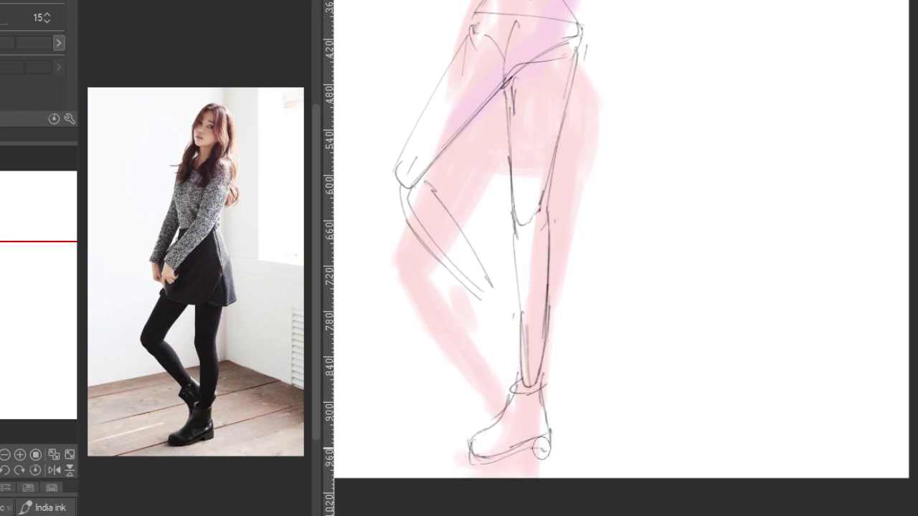
# - Refine the bent leg's thigh and knee, and redraw both contours of its lower leg
pyautogui.scroll(3, 527, 451)
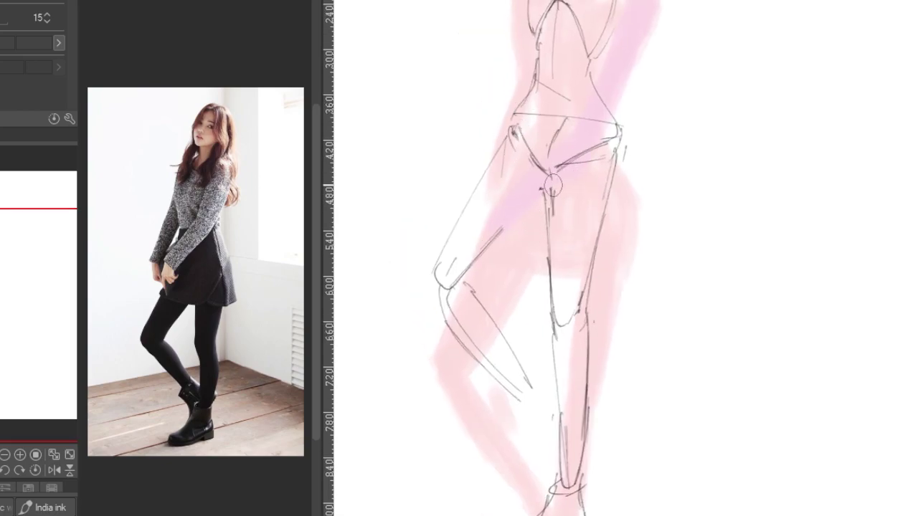
pyautogui.moveTo(437, 268)
pyautogui.mouseDown()
pyautogui.moveTo(506, 250)
pyautogui.moveTo(501, 197)
pyautogui.moveTo(488, 346)
pyautogui.mouseUp()
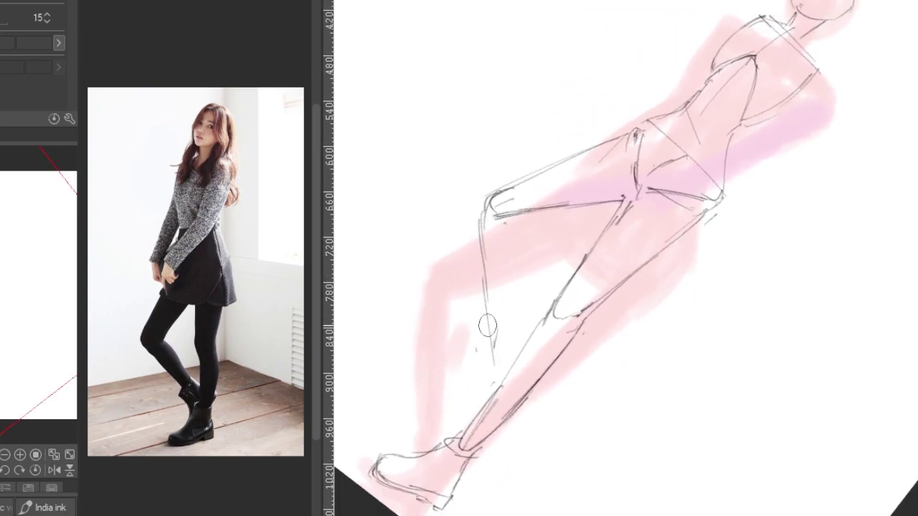
pyautogui.moveTo(514, 223)
pyautogui.mouseDown()
pyautogui.moveTo(502, 362)
pyautogui.moveTo(545, 388)
pyautogui.mouseUp()
# - Lasso the standing leg's boot and lower shin and adjust their position with Transform
pyautogui.press('m')
pyautogui.moveTo(450, 495)
pyautogui.mouseDown()
pyautogui.moveTo(635, 412)
pyautogui.moveTo(645, 330)
pyautogui.mouseUp()
pyautogui.hotkey('ctrl', 't')
pyautogui.moveTo(584, 402)
pyautogui.mouseDown()
pyautogui.moveTo(584, 365)
pyautogui.moveTo(595, 358)
pyautogui.mouseUp()
pyautogui.press('Return')
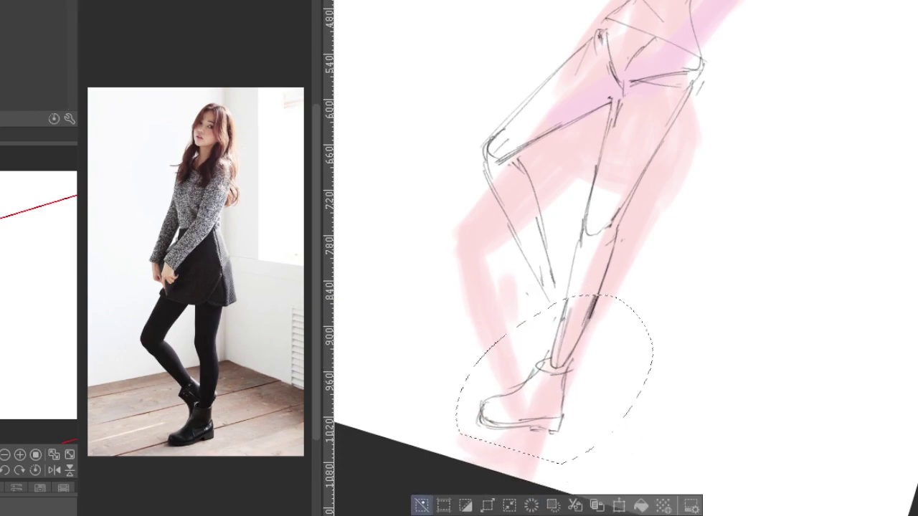
pyautogui.hotkey('ctrl', 'd')
# - Sketch the bent leg's ankle and reinforce the pelvis's leg-opening lines
pyautogui.press('p')
pyautogui.hotkey('ctrl', 'z')
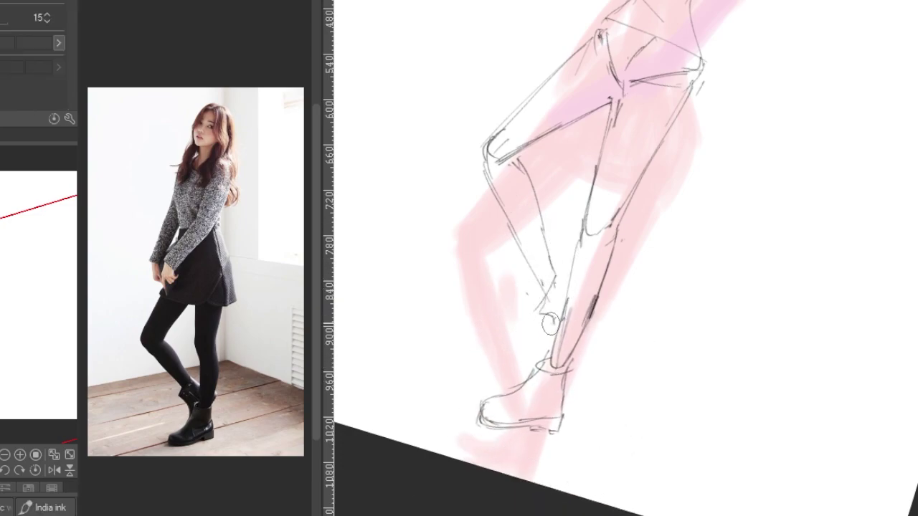
pyautogui.hotkey('ctrl', '@')
pyautogui.scroll(3, 578, 159)
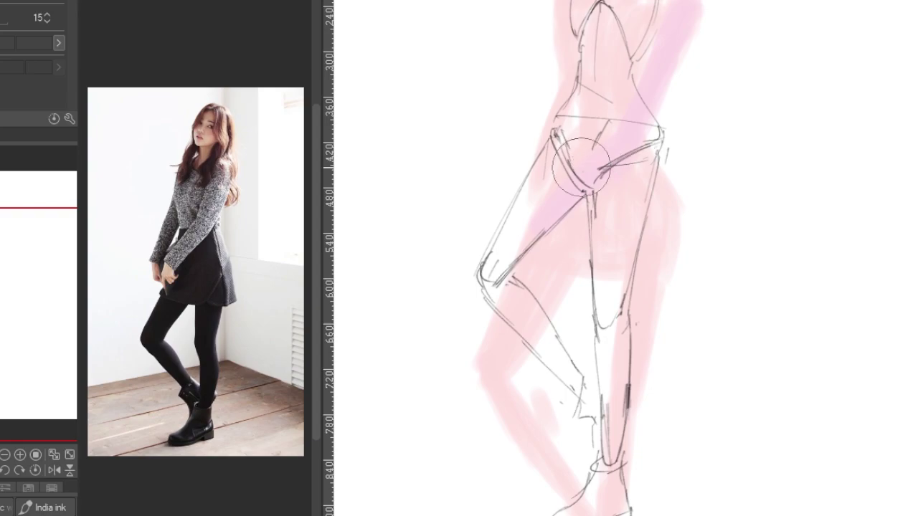
pyautogui.scroll(3, 665, 133)
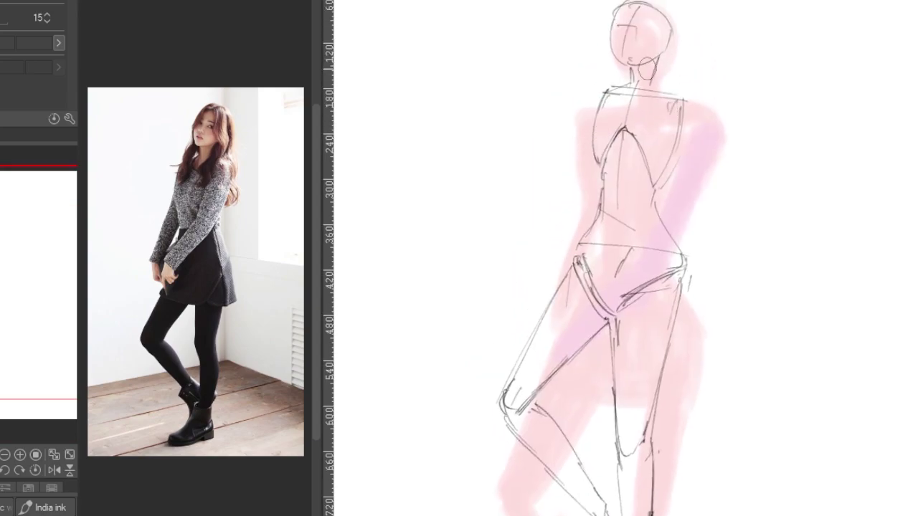
# - Sketch the near shoulder and the upper arm down to the elbow, and refine the neck
pyautogui.scroll(3, 645, 65)
pyautogui.scroll(2, 595, 172)
pyautogui.moveTo(631, 286)
pyautogui.mouseDown()
pyautogui.moveTo(694, 332)
pyautogui.moveTo(677, 387)
pyautogui.mouseUp()
pyautogui.moveTo(649, 316)
pyautogui.mouseDown()
pyautogui.moveTo(599, 495)
pyautogui.moveTo(645, 337)
pyautogui.moveTo(676, 380)
pyautogui.moveTo(639, 481)
pyautogui.moveTo(651, 513)
pyautogui.mouseUp()
pyautogui.press(']')
pyautogui.press(']')
pyautogui.press(']')
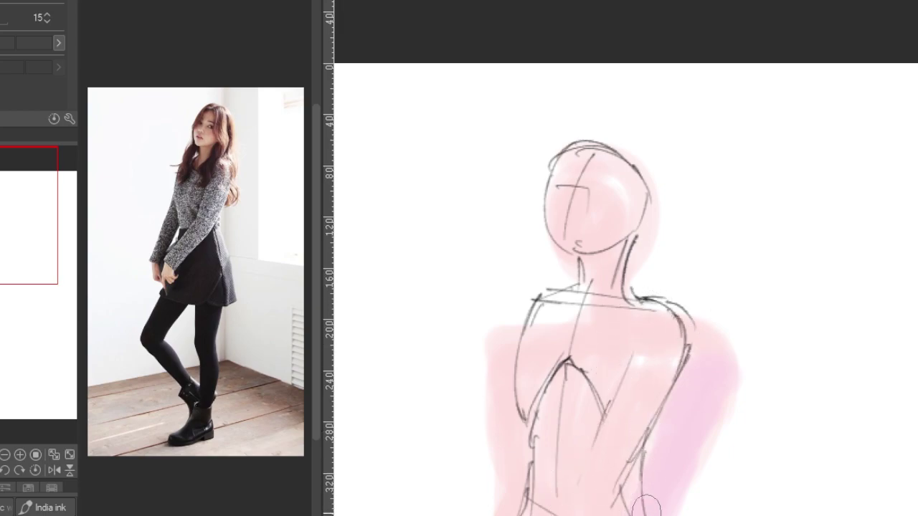
pyautogui.moveTo(602, 448)
pyautogui.mouseDown()
pyautogui.moveTo(629, 352)
pyautogui.moveTo(588, 495)
pyautogui.mouseUp()
pyautogui.moveTo(645, 328); pyautogui.dragTo(610, 430)
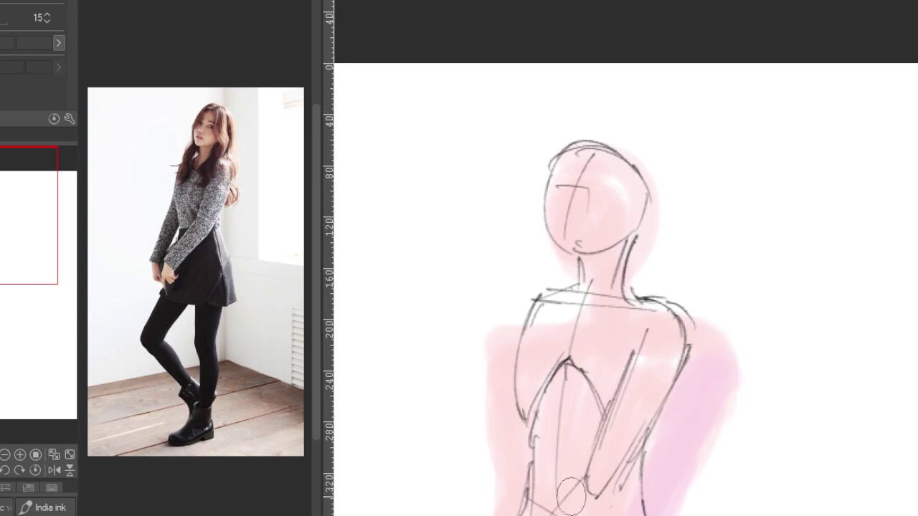
# - Sketch the far arm beside the torso and the near forearm crossing in front of the waist
pyautogui.moveTo(513, 373); pyautogui.dragTo(563, 247)
pyautogui.moveTo(592, 169); pyautogui.dragTo(531, 343)
pyautogui.moveTo(575, 313)
pyautogui.mouseDown()
pyautogui.moveTo(523, 387)
pyautogui.moveTo(523, 420)
pyautogui.moveTo(492, 482)
pyautogui.moveTo(532, 474)
pyautogui.moveTo(617, 358)
pyautogui.mouseUp()
pyautogui.moveTo(531, 495); pyautogui.dragTo(671, 430)
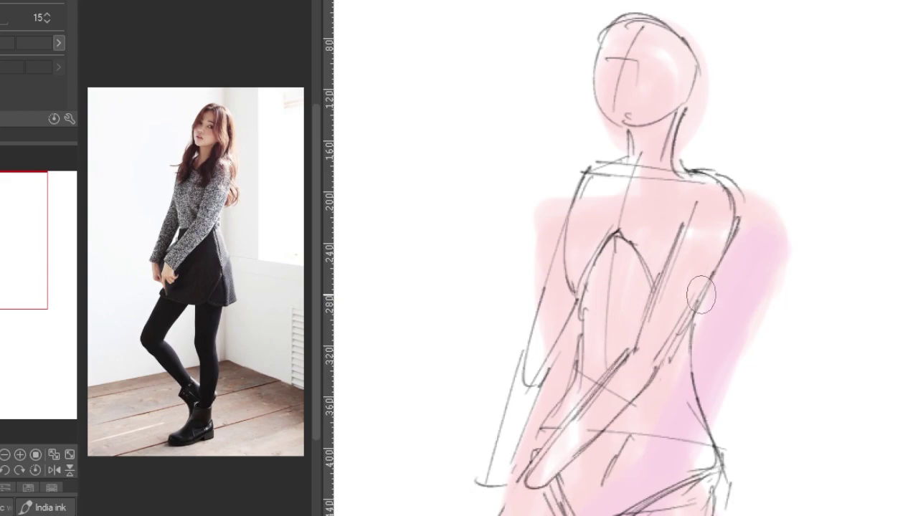
pyautogui.moveTo(708, 272); pyautogui.dragTo(645, 391)
pyautogui.moveTo(646, 391); pyautogui.dragTo(660, 255)
# - Sketch the near hand and its fingers over the thigh, and touch up the far arm's contour
pyautogui.moveTo(531, 367); pyautogui.dragTo(558, 391)
pyautogui.moveTo(543, 346); pyautogui.dragTo(516, 412)
pyautogui.moveTo(531, 380); pyautogui.dragTo(522, 431)
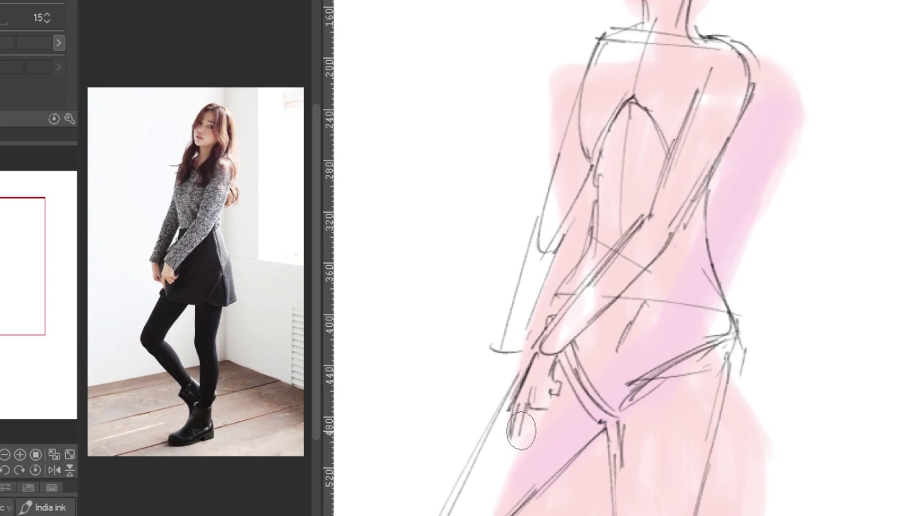
pyautogui.moveTo(557, 208)
pyautogui.mouseDown()
pyautogui.moveTo(569, 139)
pyautogui.moveTo(530, 251)
pyautogui.mouseUp()
pyautogui.moveTo(717, 237); pyautogui.dragTo(732, 304)
pyautogui.scroll(-3, 732, 303)
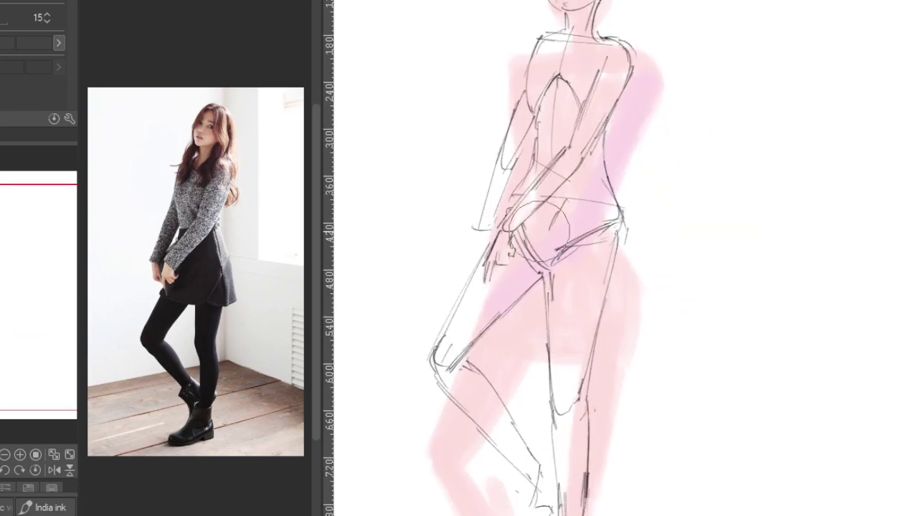
# - Lasso the near hip with the standing leg and move them up with Transform to shorten the waist
pyautogui.press('i')
pyautogui.moveTo(584, 180); pyautogui.dragTo(623, 123)
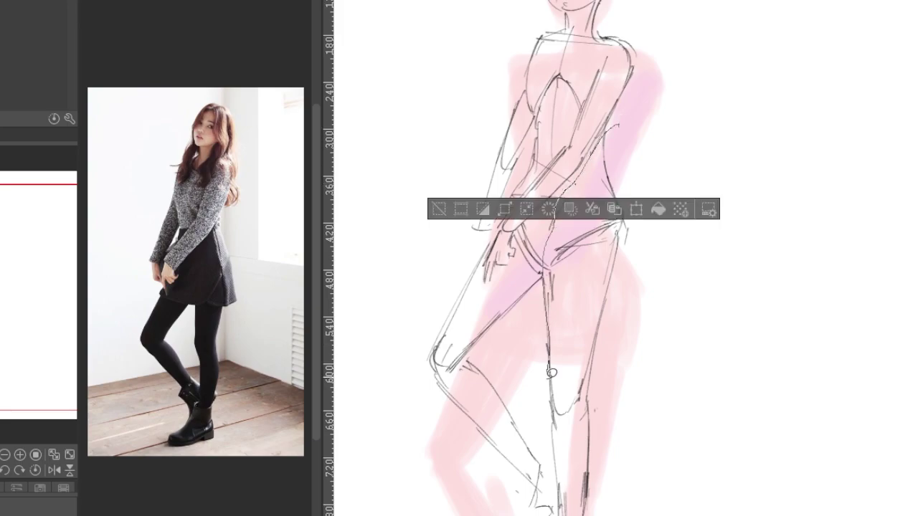
pyautogui.scroll(-2, 552, 367)
pyautogui.moveTo(545, 512); pyautogui.dragTo(717, 502)
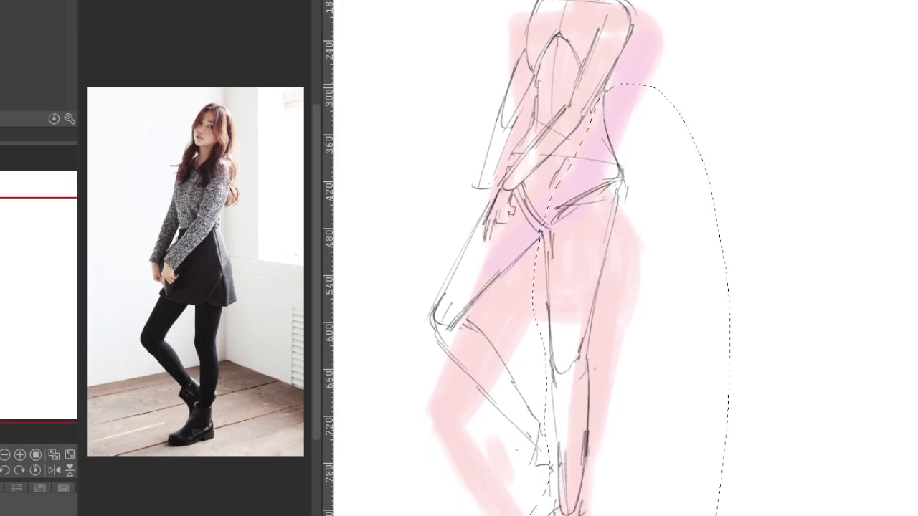
pyautogui.hotkey('ctrl', 't')
pyautogui.moveTo(600, 338); pyautogui.dragTo(607, 322)
pyautogui.press('Return')
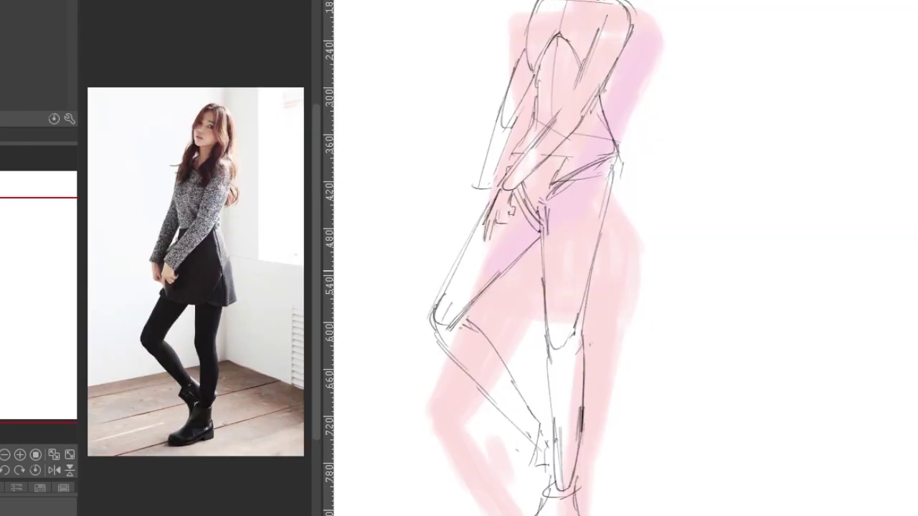
# - Redraw the pelvis line running from the near hip to the crotch
pyautogui.scroll(-3, 567, 101)
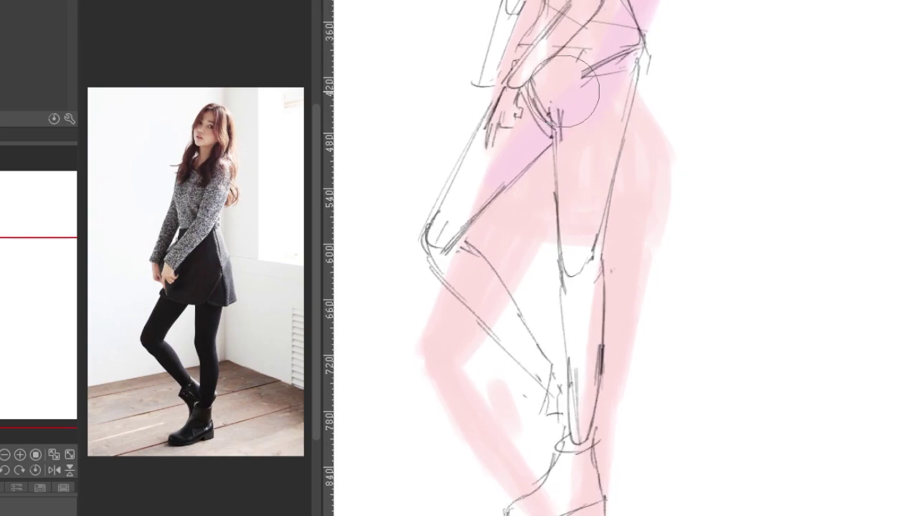
pyautogui.press('b')
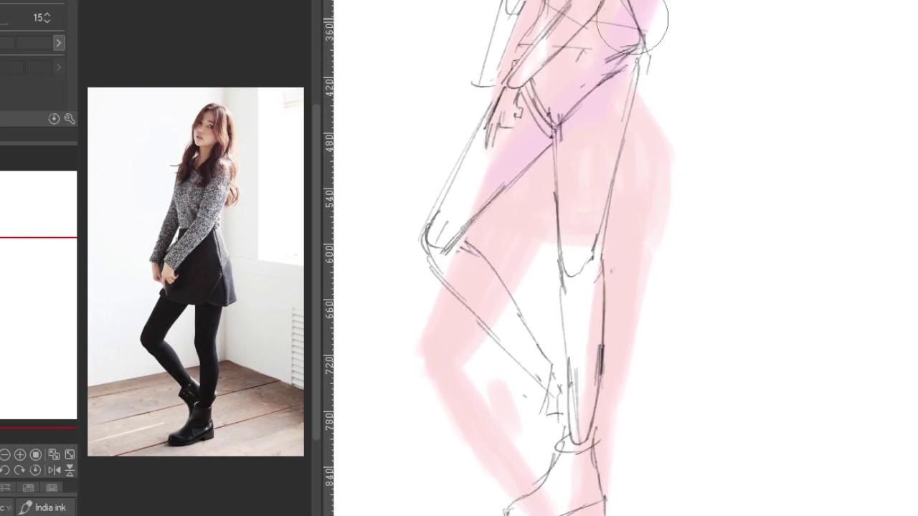
pyautogui.moveTo(636, 25); pyautogui.dragTo(595, 132)
pyautogui.scroll(-3, 502, 258)
# - Lasso the standing leg and near hip again and shift them slightly with Transform
pyautogui.moveTo(707, 515)
pyautogui.mouseDown()
pyautogui.moveTo(731, 365)
pyautogui.moveTo(638, 4)
pyautogui.mouseUp()
pyautogui.hotkey('ctrl', 'z')
pyautogui.moveTo(534, 68)
pyautogui.mouseDown()
pyautogui.moveTo(502, 355)
pyautogui.moveTo(641, 3)
pyautogui.mouseUp()
pyautogui.hotkey('ctrl', 't')
pyautogui.moveTo(597, 169); pyautogui.dragTo(590, 168)
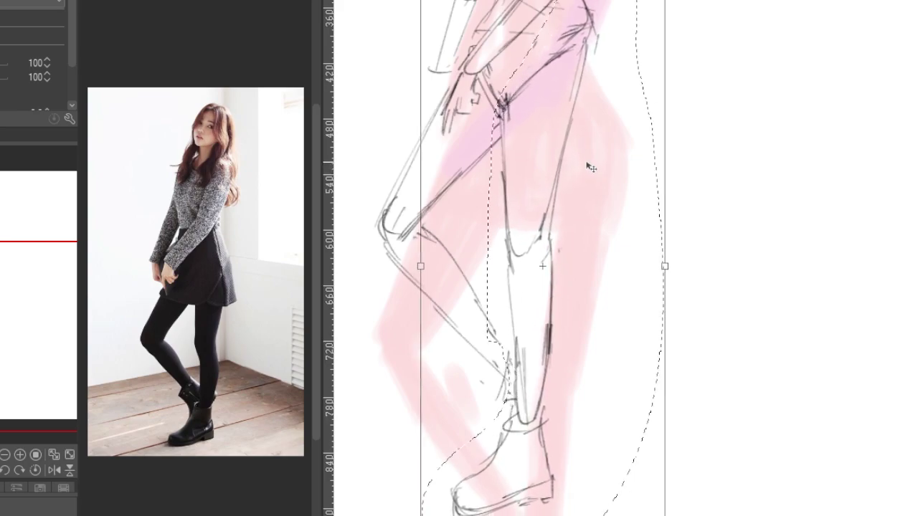
pyautogui.press('Return')
pyautogui.hotkey('ctrl', 'd')
pyautogui.scroll(3, 502, 258)
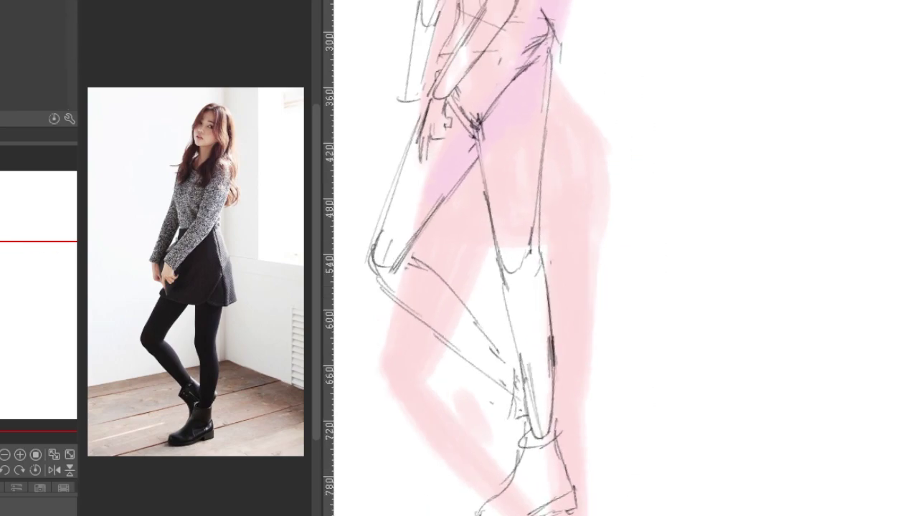
# - Tidy the crotch lines and redraw the torso's far side down to the waist in place of the ribcage arch
pyautogui.press('p')
pyautogui.moveTo(482, 138); pyautogui.dragTo(488, 148)
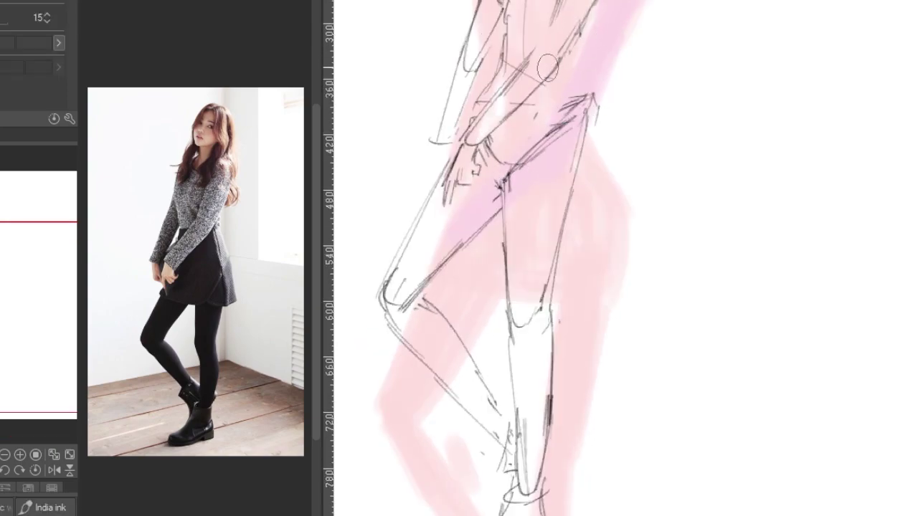
pyautogui.scroll(6, 517, 72)
pyautogui.moveTo(515, 101)
pyautogui.mouseDown()
pyautogui.moveTo(505, 126)
pyautogui.moveTo(511, 215)
pyautogui.mouseUp()
pyautogui.moveTo(531, 144); pyautogui.dragTo(543, 205)
pyautogui.moveTo(523, 165); pyautogui.dragTo(517, 201)
pyautogui.moveTo(513, 151); pyautogui.dragTo(519, 191)
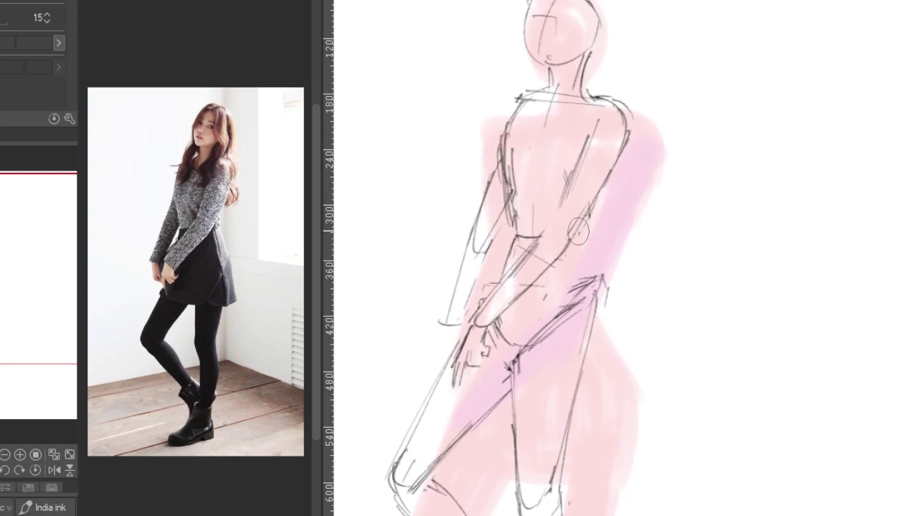
# - Redraw the near side from waist to hip and the bent thigh's underside up to the crotch
pyautogui.moveTo(606, 185)
pyautogui.mouseDown()
pyautogui.moveTo(615, 246)
pyautogui.moveTo(601, 252)
pyautogui.moveTo(599, 337)
pyautogui.mouseUp()
pyautogui.moveTo(552, 290); pyautogui.dragTo(502, 355)
pyautogui.moveTo(531, 222); pyautogui.dragTo(505, 269)
pyautogui.moveTo(489, 407)
pyautogui.mouseDown()
pyautogui.moveTo(512, 365)
pyautogui.moveTo(521, 462)
pyautogui.moveTo(575, 256)
pyautogui.mouseUp()
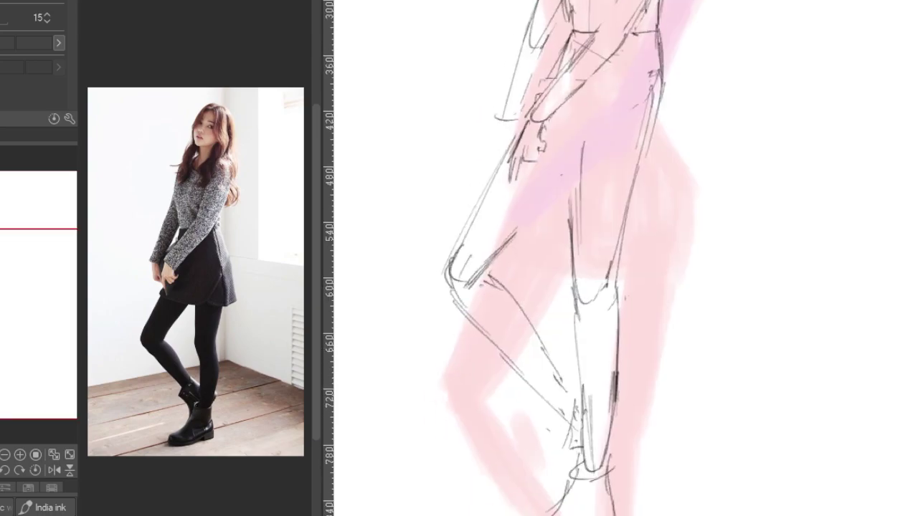
pyautogui.moveTo(518, 228); pyautogui.dragTo(596, 121)
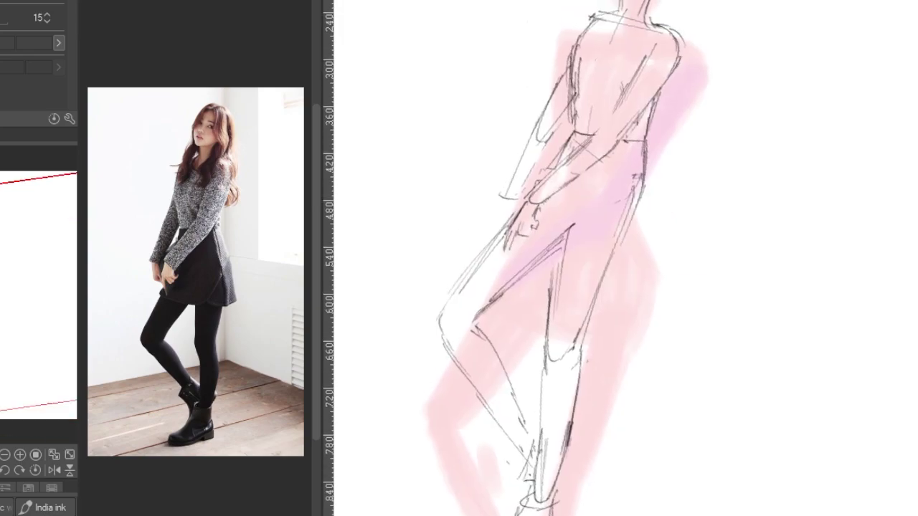
# - Replace the pelvis lines with a curved skirt hem across both thighs and redraw the near upper arm's inner line
pyautogui.moveTo(662, 90)
pyautogui.mouseDown()
pyautogui.moveTo(636, 117)
pyautogui.moveTo(642, 147)
pyautogui.mouseUp()
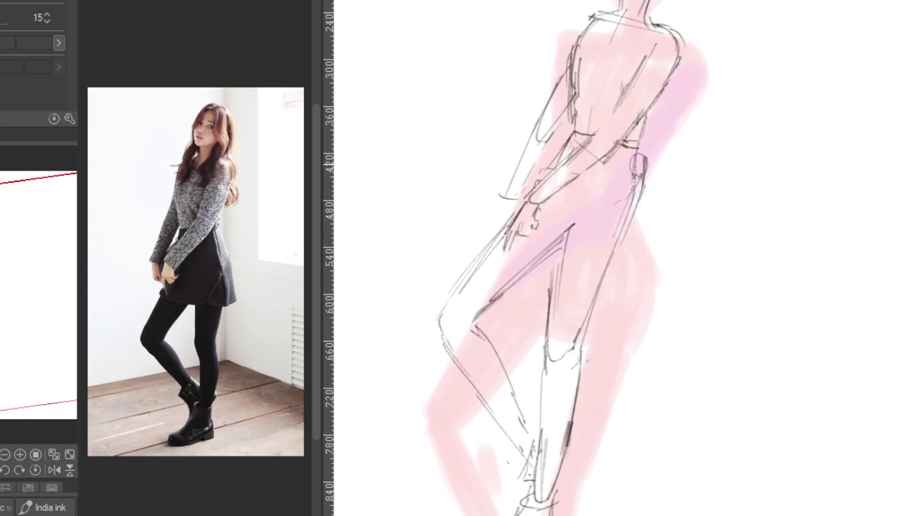
pyautogui.moveTo(532, 266)
pyautogui.mouseDown()
pyautogui.moveTo(616, 271)
pyautogui.moveTo(611, 231)
pyautogui.moveTo(628, 41)
pyautogui.mouseUp()
pyautogui.press('-')
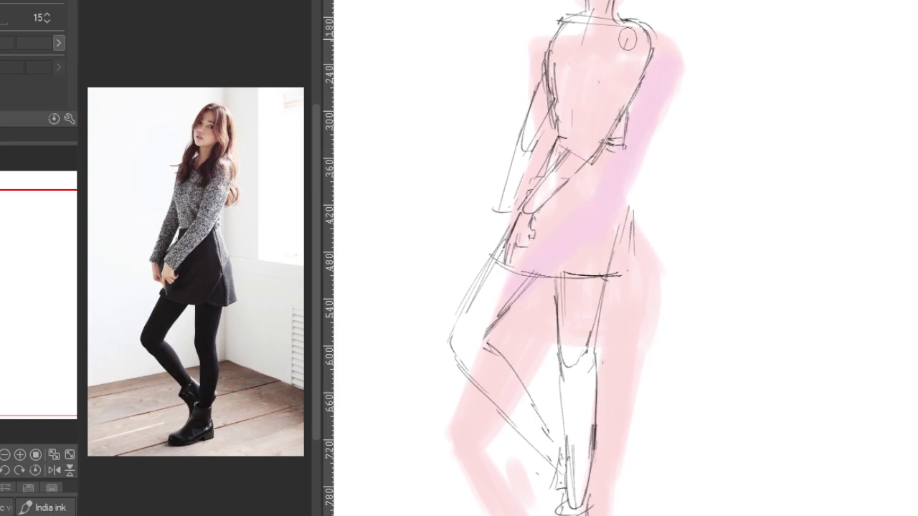
pyautogui.moveTo(569, 142)
pyautogui.mouseDown()
pyautogui.moveTo(607, 86)
pyautogui.moveTo(601, 117)
pyautogui.mouseUp()
pyautogui.press('e')
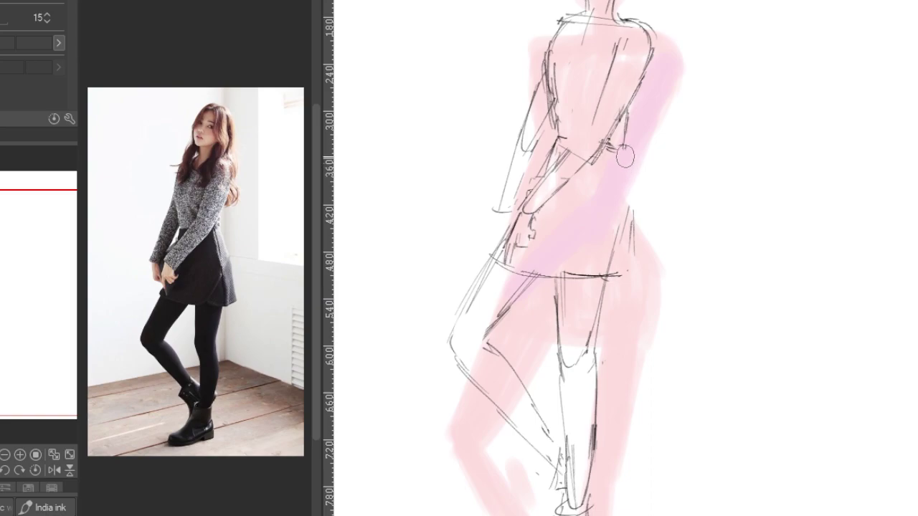
# - Draw the skirt's near side from waist to hem and redraw the bent thigh's outline below the hem
pyautogui.press('e')
pyautogui.moveTo(642, 220)
pyautogui.mouseDown()
pyautogui.moveTo(615, 251)
pyautogui.moveTo(614, 211)
pyautogui.moveTo(615, 256)
pyautogui.moveTo(542, 279)
pyautogui.moveTo(629, 272)
pyautogui.mouseUp()
pyautogui.press('p')
pyautogui.press('e')
pyautogui.moveTo(502, 276); pyautogui.dragTo(461, 337)
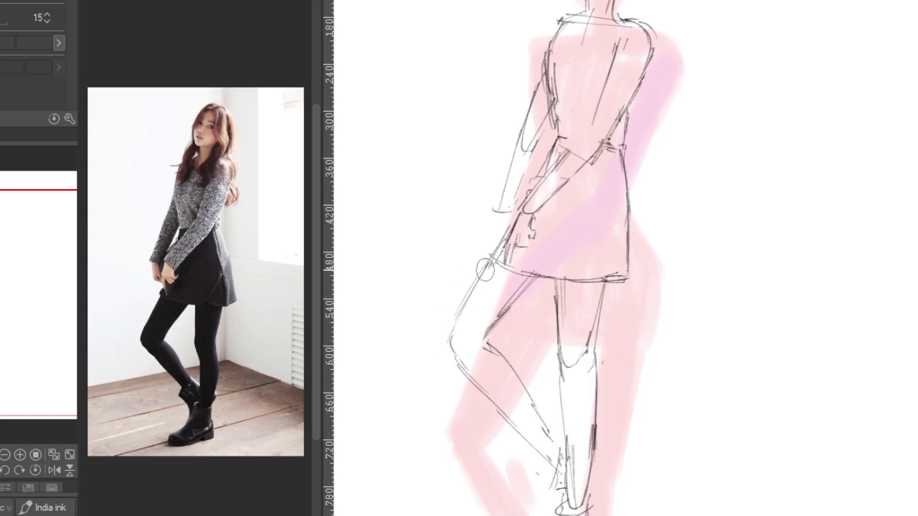
pyautogui.moveTo(520, 304)
pyautogui.mouseDown()
pyautogui.moveTo(471, 313)
pyautogui.moveTo(541, 284)
pyautogui.mouseUp()
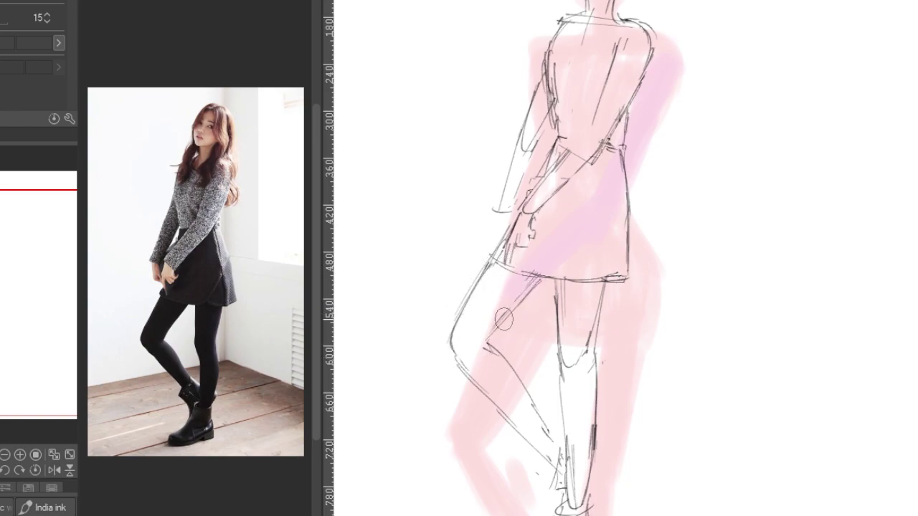
# - Redraw the standing thigh's outer edge below the skirt and erase the rounded knee lines
pyautogui.scroll(-3, 482, 348)
pyautogui.scroll(3, 482, 348)
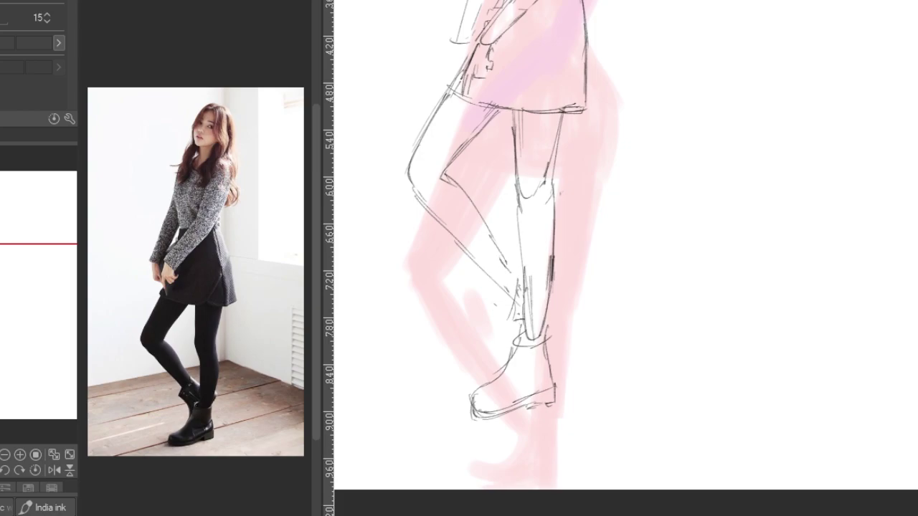
pyautogui.moveTo(552, 145); pyautogui.dragTo(528, 210)
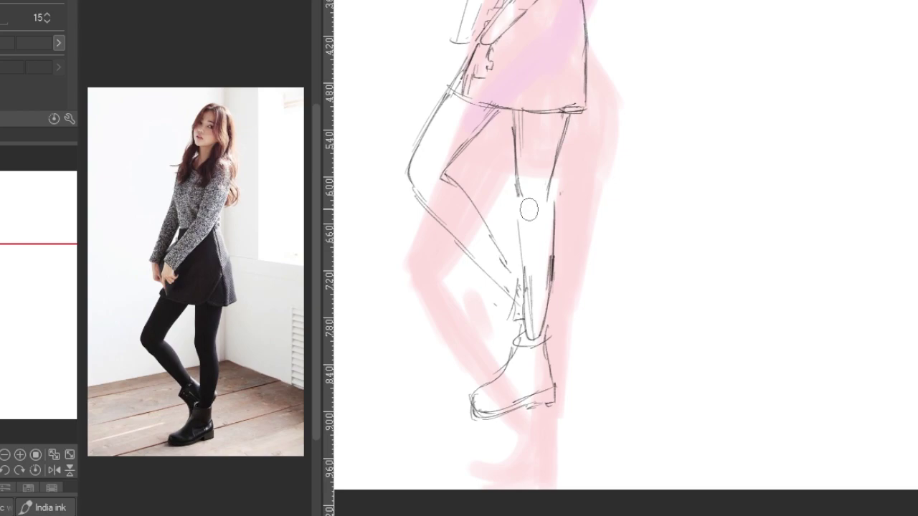
pyautogui.scroll(-3, 528, 209)
# - Lasso the standing lower leg with its boot, adjust it with Transform and deselect
pyautogui.moveTo(528, 209); pyautogui.dragTo(502, 237)
pyautogui.moveTo(506, 136); pyautogui.dragTo(502, 195)
pyautogui.moveTo(496, 266); pyautogui.dragTo(583, 143)
pyautogui.hotkey('ctrl', 't')
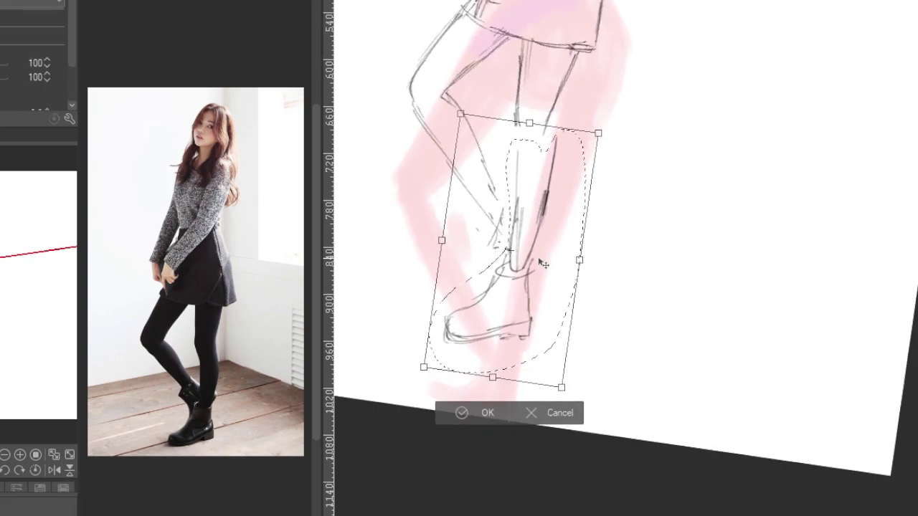
pyautogui.click(479, 413)
pyautogui.hotkey('ctrl', 'd')
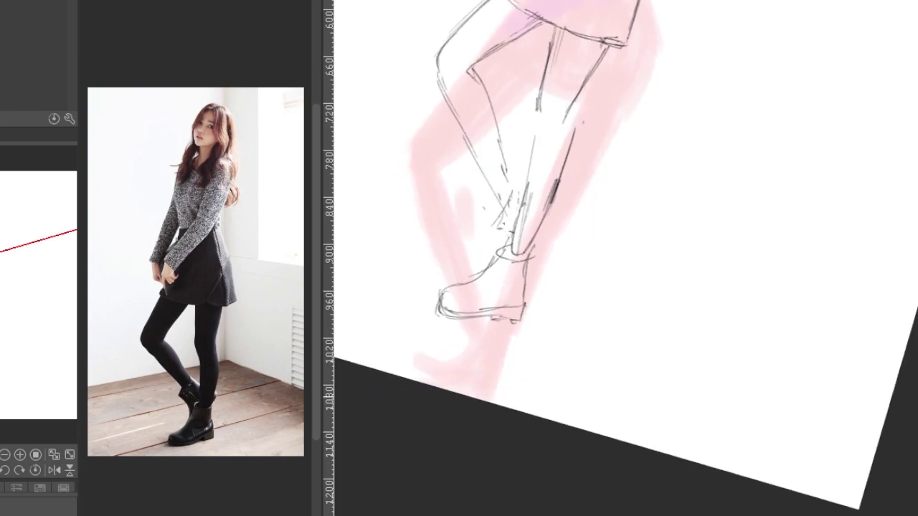
# - Redraw the standing leg's inner and outer edges as continuous lines through the knee down to the ankle
pyautogui.press('[')
pyautogui.moveTo(536, 107); pyautogui.dragTo(546, 67)
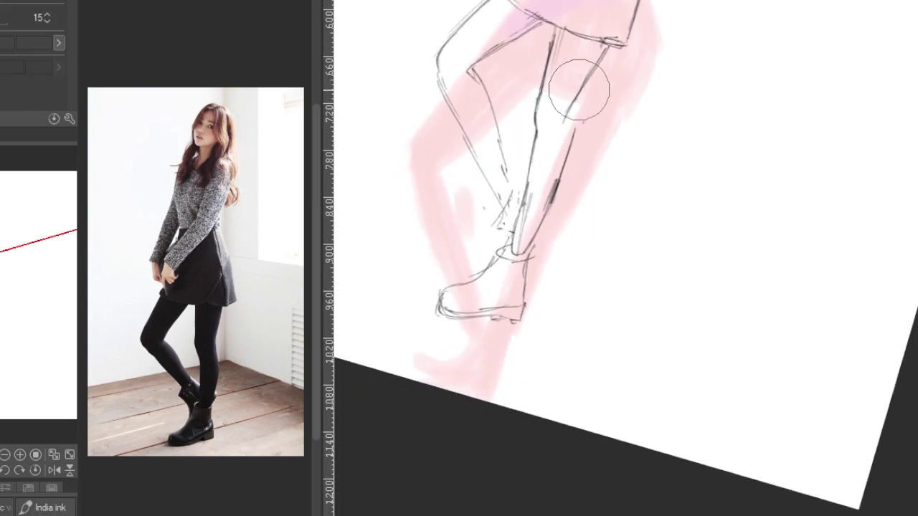
pyautogui.moveTo(580, 134); pyautogui.dragTo(564, 112)
pyautogui.hotkey('ctrl', '@')
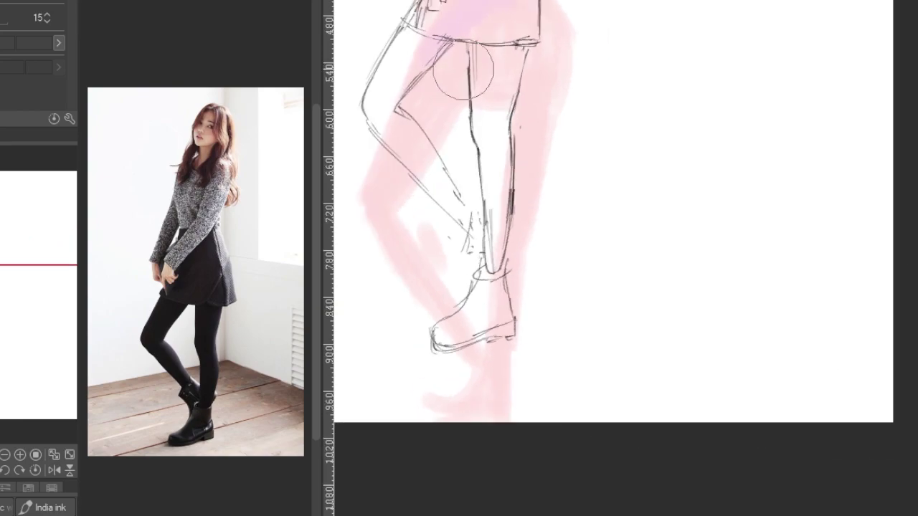
pyautogui.moveTo(471, 85); pyautogui.dragTo(464, 72)
pyautogui.moveTo(493, 242); pyautogui.dragTo(488, 256)
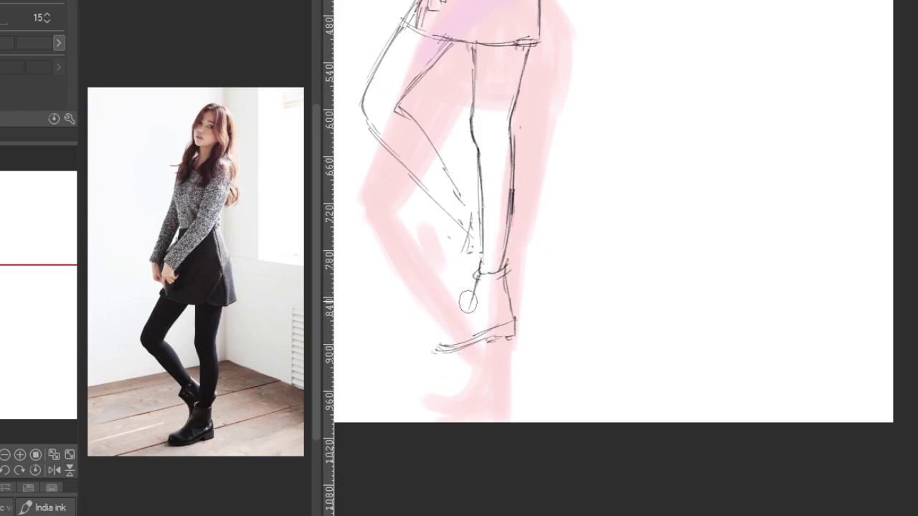
# - Redraw the standing foot's boot after the reference, with a sloping front, rounded toe, thick sole and heel
pyautogui.moveTo(502, 294); pyautogui.dragTo(507, 271)
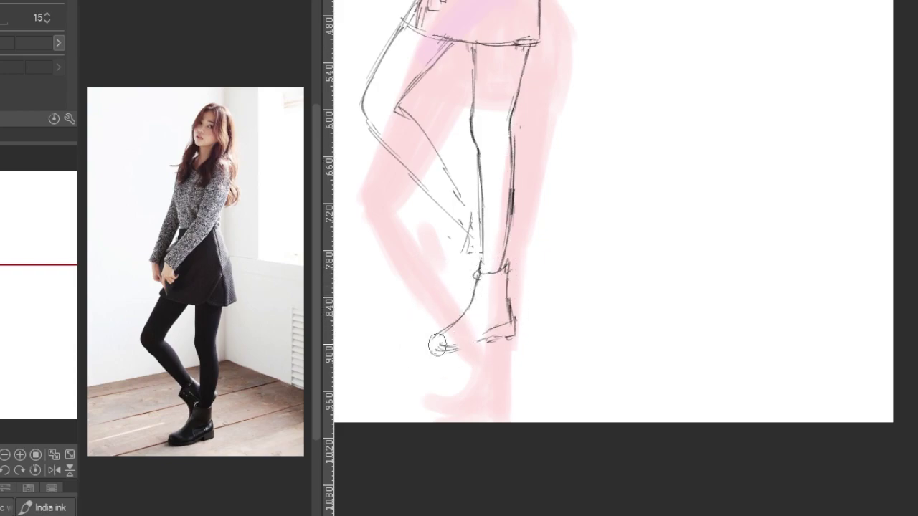
pyautogui.scroll(3, 436, 347)
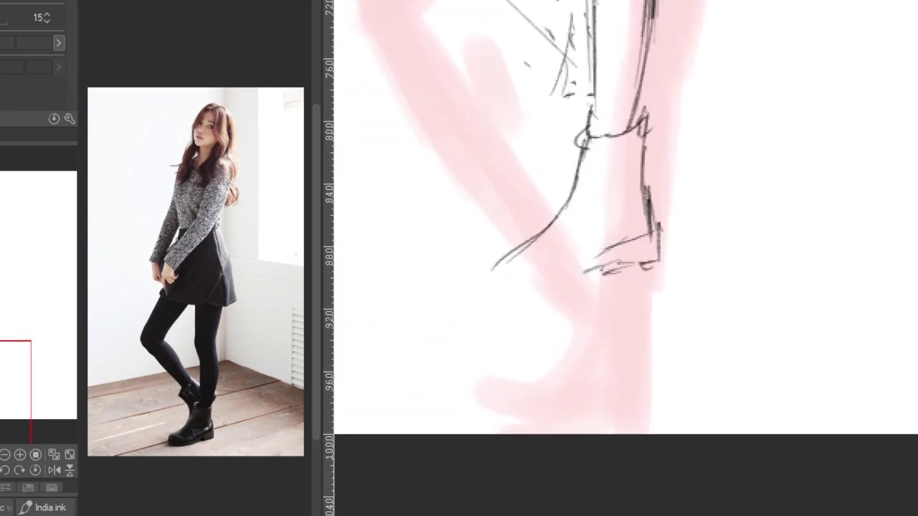
pyautogui.scroll(2, 195, 237)
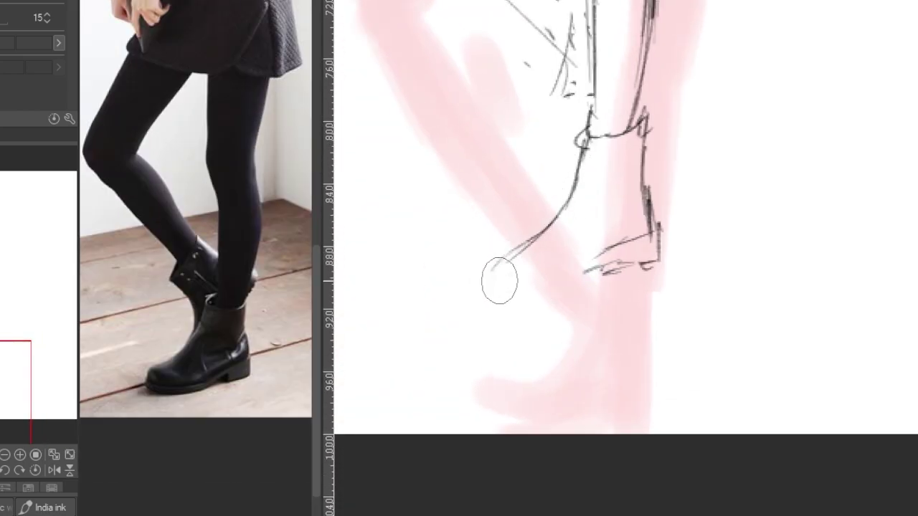
pyautogui.press('i')
pyautogui.moveTo(581, 182)
pyautogui.mouseDown()
pyautogui.moveTo(504, 262)
pyautogui.moveTo(539, 301)
pyautogui.mouseUp()
pyautogui.moveTo(495, 263); pyautogui.dragTo(560, 203)
pyautogui.moveTo(495, 298)
pyautogui.mouseDown()
pyautogui.moveTo(614, 268)
pyautogui.moveTo(560, 262)
pyautogui.moveTo(666, 225)
pyautogui.moveTo(647, 190)
pyautogui.moveTo(658, 266)
pyautogui.mouseUp()
pyautogui.moveTo(566, 314)
pyautogui.mouseDown()
pyautogui.moveTo(629, 280)
pyautogui.moveTo(622, 299)
pyautogui.moveTo(619, 288)
pyautogui.moveTo(625, 300)
pyautogui.moveTo(658, 282)
pyautogui.mouseUp()
pyautogui.moveTo(611, 127)
pyautogui.mouseDown()
pyautogui.moveTo(646, 141)
pyautogui.moveTo(652, 199)
pyautogui.mouseUp()
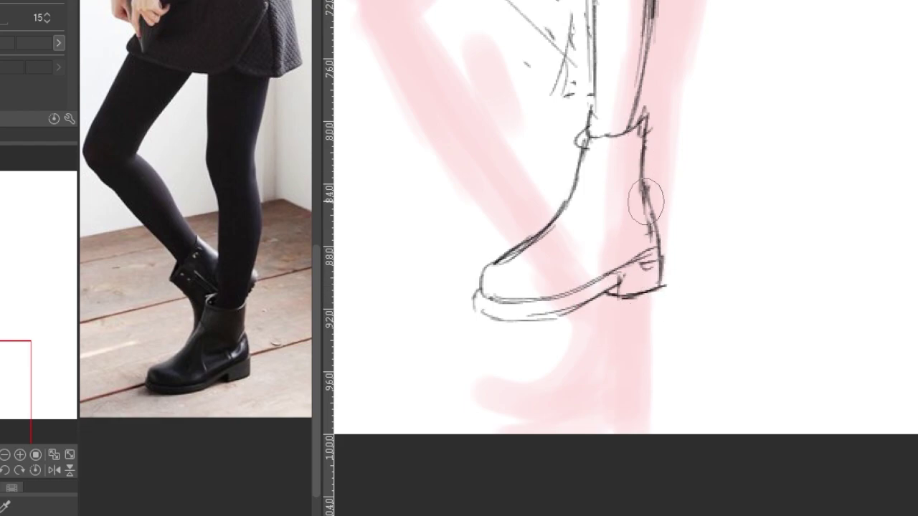
# - Redraw the bent leg's shin and calf and sketch the top of its boot behind the standing leg
pyautogui.scroll(5, 652, 198)
pyautogui.moveTo(643, 45)
pyautogui.mouseDown()
pyautogui.moveTo(570, 123)
pyautogui.moveTo(545, 164)
pyautogui.moveTo(561, 147)
pyautogui.moveTo(547, 18)
pyautogui.moveTo(518, 66)
pyautogui.moveTo(479, 205)
pyautogui.mouseUp()
pyautogui.moveTo(552, 178)
pyautogui.mouseDown()
pyautogui.moveTo(596, 214)
pyautogui.moveTo(651, 340)
pyautogui.moveTo(692, 375)
pyautogui.moveTo(691, 365)
pyautogui.moveTo(665, 440)
pyautogui.moveTo(670, 376)
pyautogui.moveTo(658, 409)
pyautogui.moveTo(665, 414)
pyautogui.moveTo(643, 434)
pyautogui.moveTo(662, 392)
pyautogui.moveTo(658, 433)
pyautogui.moveTo(699, 502)
pyautogui.mouseUp()
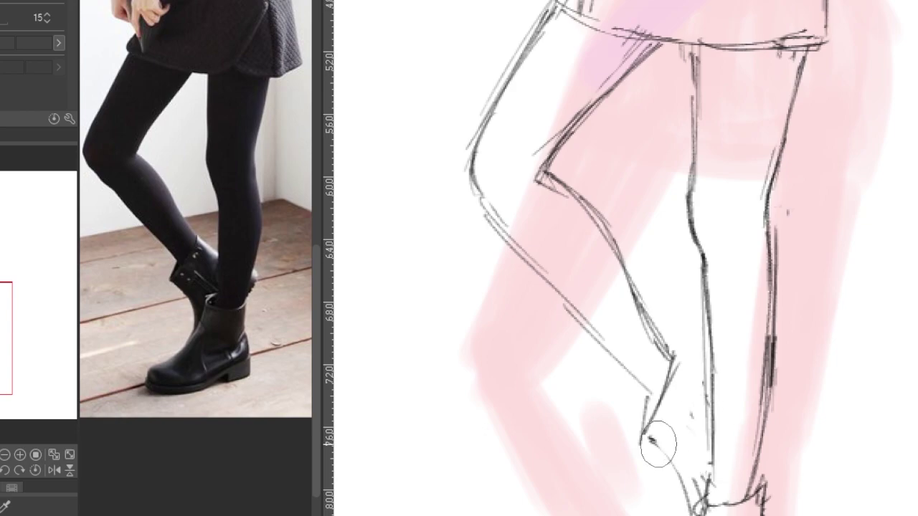
# - Erase the scratchy far side of the torso and redraw it as one curve from shoulder to waist
pyautogui.scroll(5, 700, 380)
pyautogui.scroll(5, 638, 259)
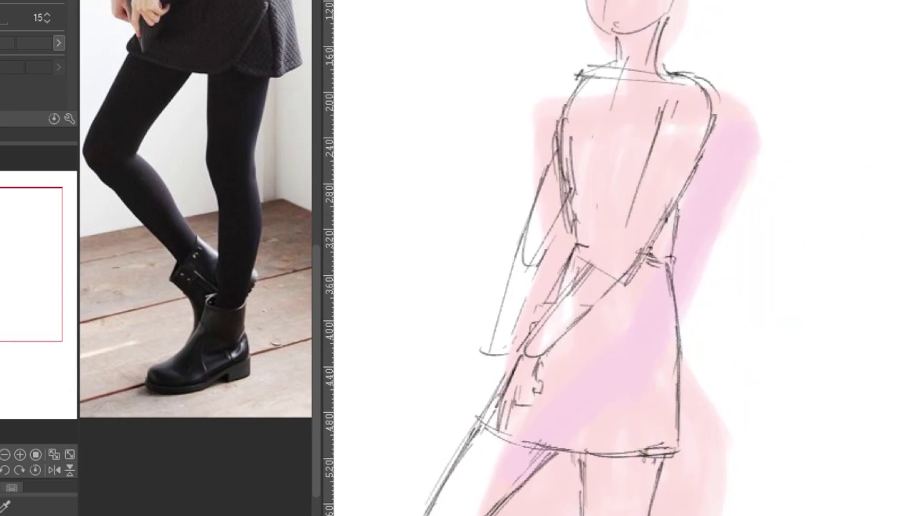
pyautogui.scroll(3, 195, 215)
pyautogui.moveTo(559, 163)
pyautogui.mouseDown()
pyautogui.moveTo(573, 124)
pyautogui.moveTo(531, 161)
pyautogui.moveTo(580, 124)
pyautogui.moveTo(577, 133)
pyautogui.moveTo(577, 123)
pyautogui.moveTo(523, 201)
pyautogui.mouseUp()
pyautogui.hotkey('ctrl', 'z')
pyautogui.moveTo(578, 123); pyautogui.dragTo(538, 173)
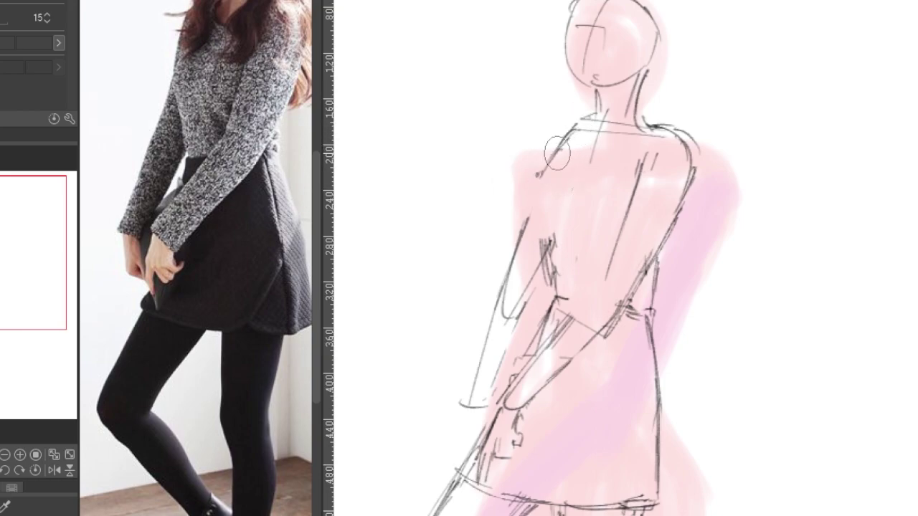
pyautogui.moveTo(547, 235); pyautogui.dragTo(565, 274)
pyautogui.scroll(-3, 605, 261)
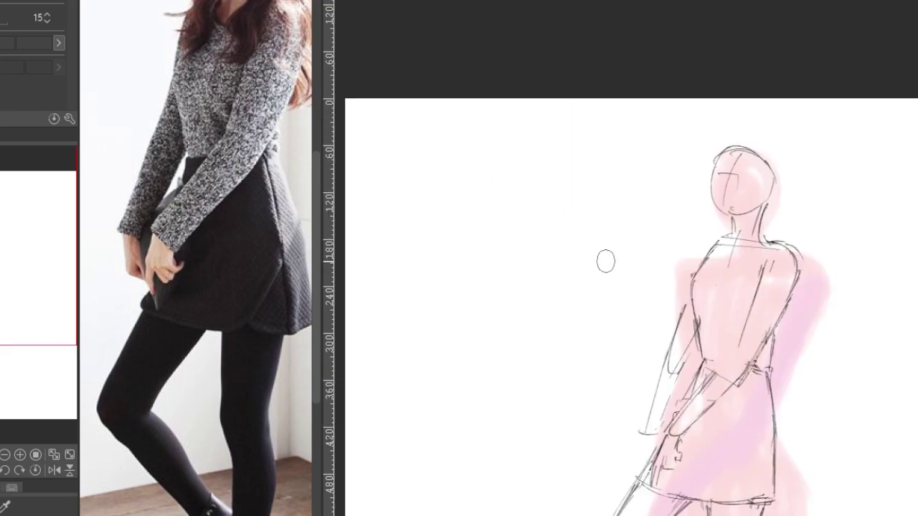
# - Redraw the near upper arm's inner edge from the shoulder down to the elbow
pyautogui.scroll(4, 604, 260)
pyautogui.moveTo(612, 179); pyautogui.dragTo(618, 172)
pyautogui.moveTo(631, 122); pyautogui.dragTo(596, 239)
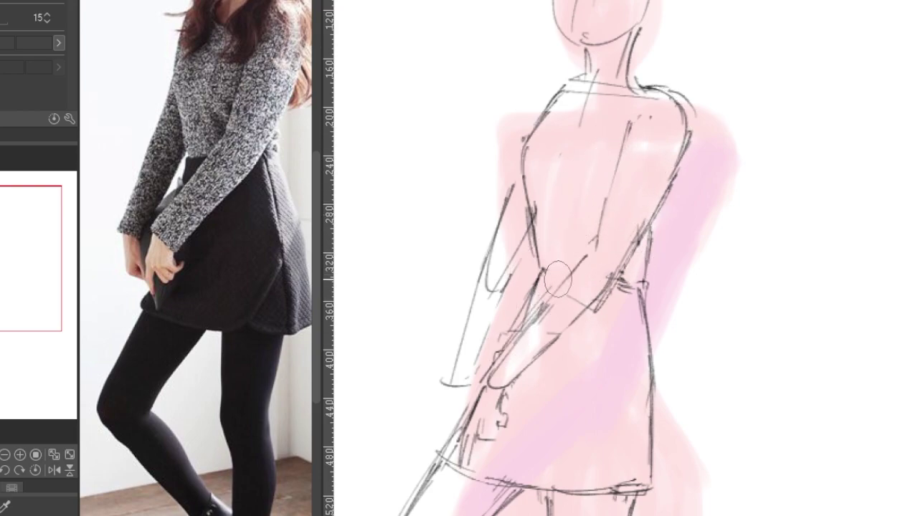
# - Lasso the near forearm and hand, move them up with Transform and retouch the arm's inner edge
pyautogui.moveTo(601, 321); pyautogui.dragTo(586, 244)
pyautogui.moveTo(501, 456); pyautogui.dragTo(495, 459)
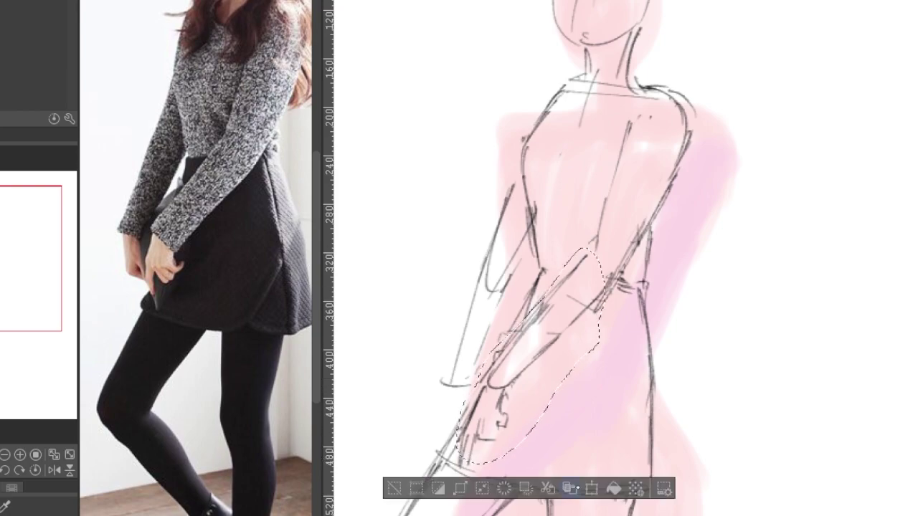
pyautogui.hotkey('ctrl', 't')
pyautogui.moveTo(595, 337); pyautogui.dragTo(590, 285)
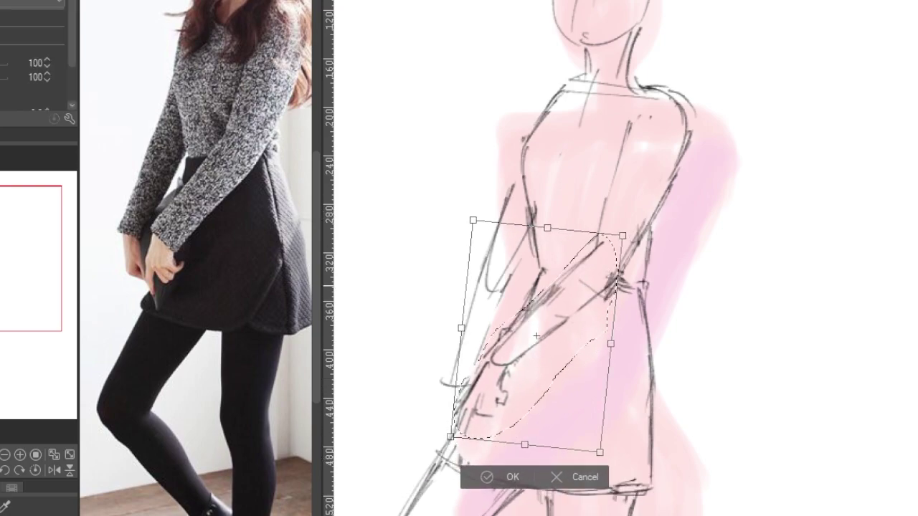
pyautogui.press('Return')
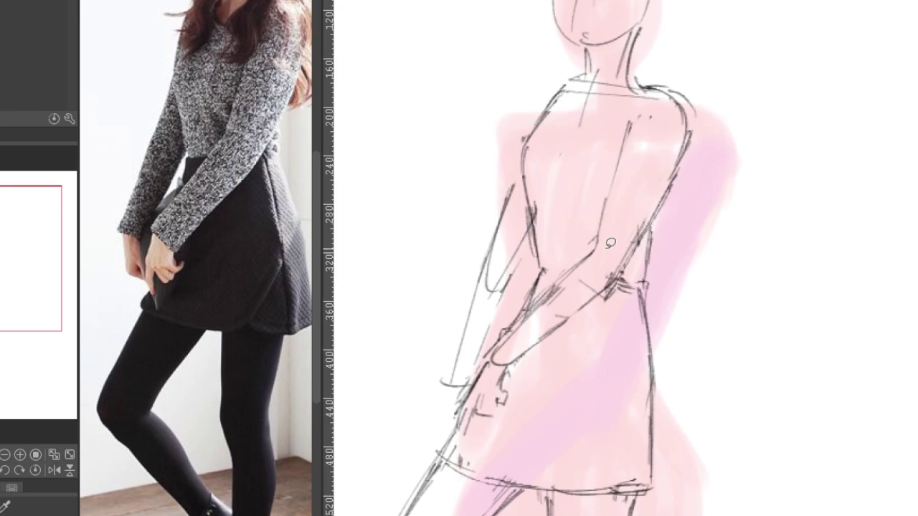
pyautogui.hotkey('ctrl', 'd')
pyautogui.press('p')
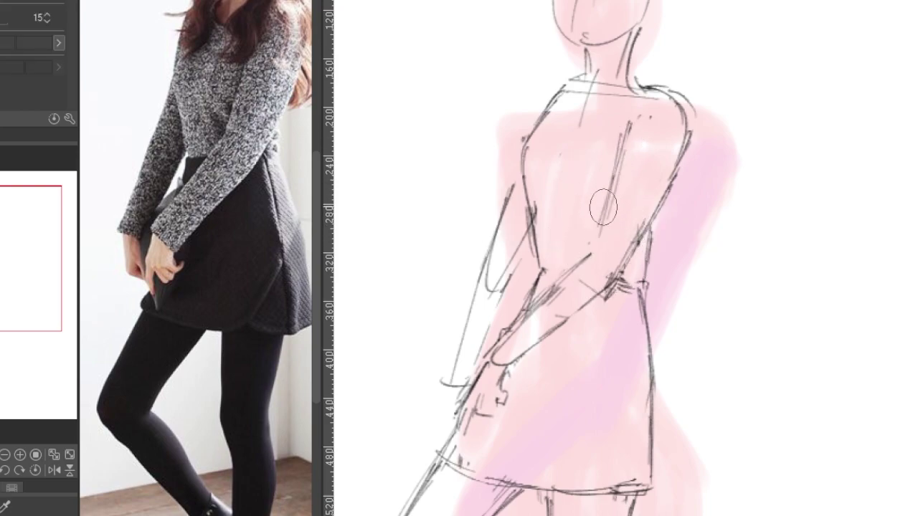
# - Lasso the head, adjust its placement with Transform and deselect
pyautogui.scroll(5, 600, 205)
pyautogui.scroll(5, 194, 286)
pyautogui.scroll(2, 624, 279)
pyautogui.press('m')
pyautogui.moveTo(520, 30); pyautogui.dragTo(457, 104)
pyautogui.hotkey('ctrl', 't')
pyautogui.moveTo(648, 174)
pyautogui.mouseDown()
pyautogui.moveTo(665, 181)
pyautogui.moveTo(705, 74)
pyautogui.moveTo(660, 127)
pyautogui.mouseUp()
pyautogui.press('Return')
pyautogui.hotkey('ctrl', 'd')
# - Erase the face guide lines and redraw the head's outline along the far cheek, jaw and skull
pyautogui.press('p')
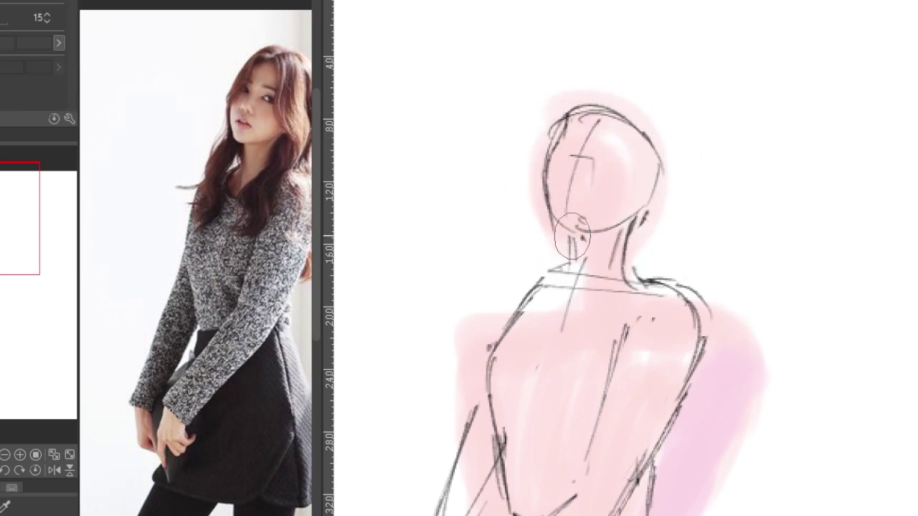
pyautogui.moveTo(631, 220)
pyautogui.mouseDown()
pyautogui.moveTo(589, 146)
pyautogui.moveTo(595, 156)
pyautogui.moveTo(573, 204)
pyautogui.moveTo(614, 133)
pyautogui.mouseUp()
pyautogui.moveTo(556, 230)
pyautogui.mouseDown()
pyautogui.moveTo(613, 181)
pyautogui.moveTo(629, 142)
pyautogui.moveTo(616, 162)
pyautogui.moveTo(580, 137)
pyautogui.moveTo(579, 108)
pyautogui.moveTo(619, 110)
pyautogui.moveTo(593, 103)
pyautogui.moveTo(664, 142)
pyautogui.mouseUp()
pyautogui.press('e')
pyautogui.moveTo(547, 176); pyautogui.dragTo(556, 231)
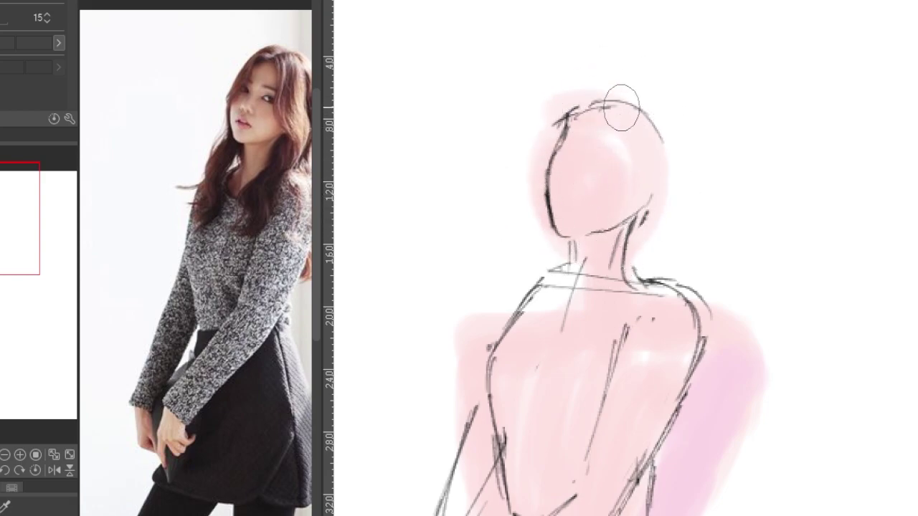
# - Redraw the neck's sides and the slopes of both shoulders in place of the old collar lines
pyautogui.moveTo(615, 212)
pyautogui.mouseDown()
pyautogui.moveTo(553, 242)
pyautogui.moveTo(570, 271)
pyautogui.moveTo(595, 256)
pyautogui.moveTo(594, 295)
pyautogui.moveTo(594, 266)
pyautogui.moveTo(614, 282)
pyautogui.moveTo(652, 287)
pyautogui.moveTo(639, 232)
pyautogui.moveTo(656, 282)
pyautogui.mouseUp()
pyautogui.moveTo(729, 332)
pyautogui.mouseDown()
pyautogui.moveTo(692, 343)
pyautogui.moveTo(634, 480)
pyautogui.mouseUp()
pyautogui.press('p')
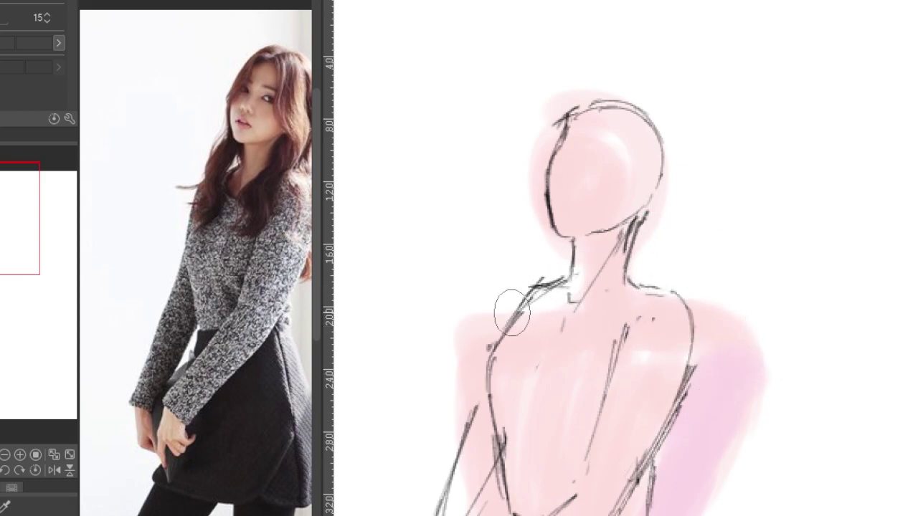
pyautogui.moveTo(566, 282); pyautogui.dragTo(508, 317)
# - Reshape the far side of the face from the forehead and brow down to the cheek
pyautogui.press('e')
pyautogui.moveTo(555, 122); pyautogui.dragTo(560, 147)
pyautogui.press('p')
pyautogui.moveTo(585, 115); pyautogui.dragTo(550, 209)
pyautogui.press('e')
pyautogui.moveTo(553, 151); pyautogui.dragTo(557, 150)
pyautogui.press('p')
pyautogui.press('e')
# - Lasso the head, scale it down to 96% with Transform and deselect
pyautogui.press('m')
pyautogui.moveTo(628, 229)
pyautogui.mouseDown()
pyautogui.moveTo(553, 77)
pyautogui.moveTo(609, 247)
pyautogui.mouseUp()
pyautogui.hotkey('ctrl', 't')
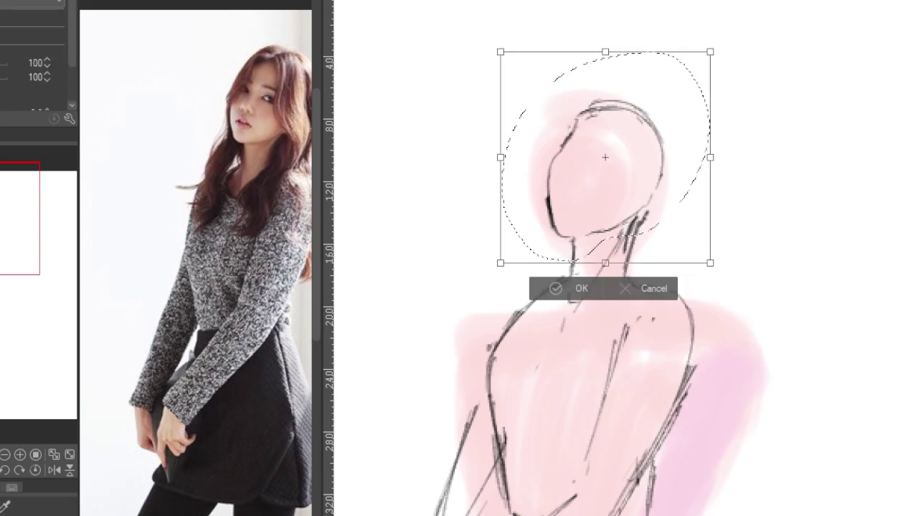
pyautogui.moveTo(710, 52); pyautogui.dragTo(706, 65)
pyautogui.click(566, 287)
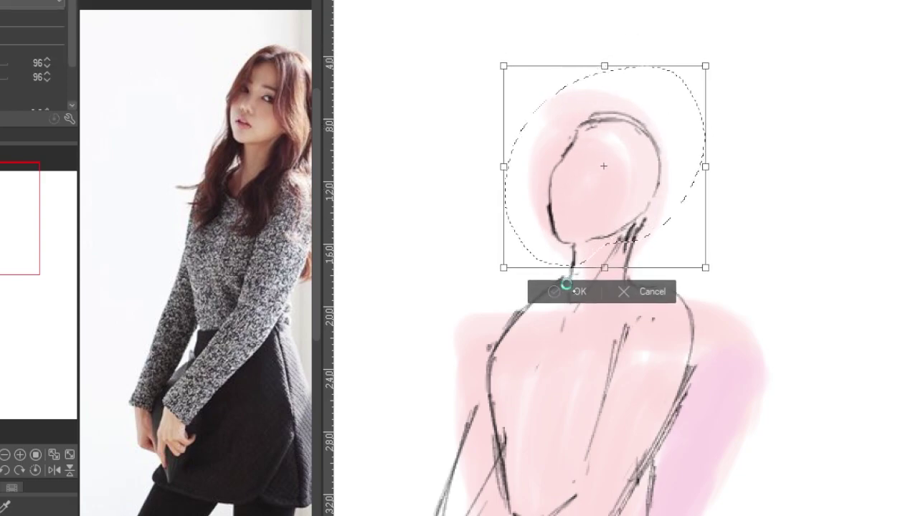
pyautogui.hotkey('ctrl', 'd')
# - Draw the near-side hair lock from the parting past the neck to a curl on the chest
pyautogui.press('p')
pyautogui.moveTo(640, 131)
pyautogui.mouseDown()
pyautogui.moveTo(629, 279)
pyautogui.moveTo(644, 137)
pyautogui.moveTo(659, 285)
pyautogui.moveTo(644, 261)
pyautogui.moveTo(626, 274)
pyautogui.moveTo(624, 245)
pyautogui.moveTo(581, 376)
pyautogui.moveTo(601, 369)
pyautogui.moveTo(586, 339)
pyautogui.moveTo(590, 382)
pyautogui.mouseUp()
pyautogui.moveTo(637, 301); pyautogui.dragTo(620, 386)
pyautogui.moveTo(654, 126)
pyautogui.mouseDown()
pyautogui.moveTo(672, 144)
pyautogui.moveTo(672, 219)
pyautogui.mouseUp()
pyautogui.hotkey('ctrl', 'z')
pyautogui.moveTo(619, 110); pyautogui.dragTo(582, 136)
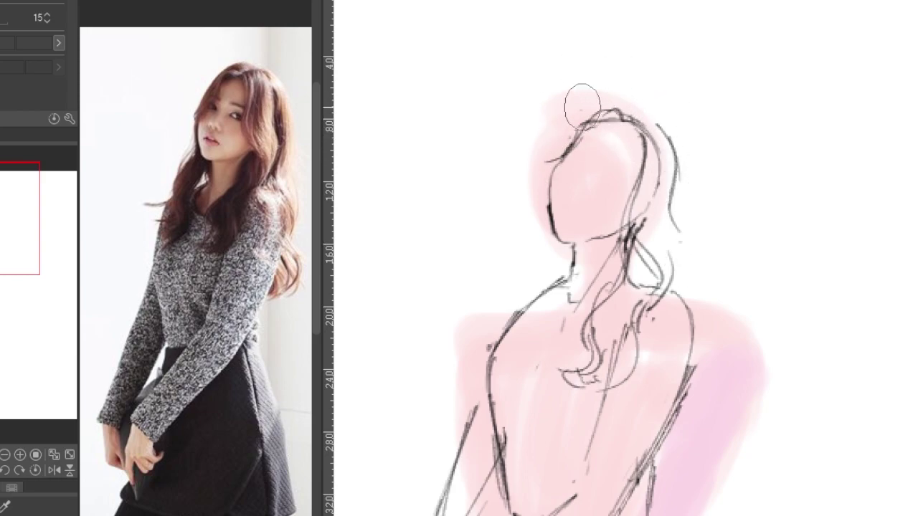
# - Try hair strokes over the crown, then remove the tight outer hair line and the skull's near contour
pyautogui.moveTo(601, 96); pyautogui.dragTo(641, 96)
pyautogui.press(']')
pyautogui.press(']')
pyautogui.press(']')
pyautogui.press('[')
pyautogui.press('[')
pyautogui.press('[')
pyautogui.press('[')
pyautogui.hotkey('ctrl', 'z')
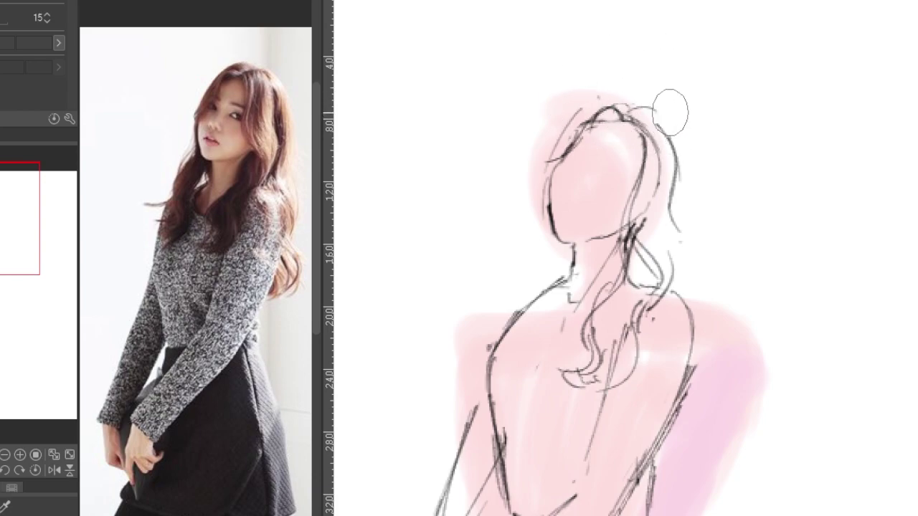
pyautogui.hotkey('ctrl', 'z')
pyautogui.press(']')
pyautogui.press(']')
pyautogui.press(']')
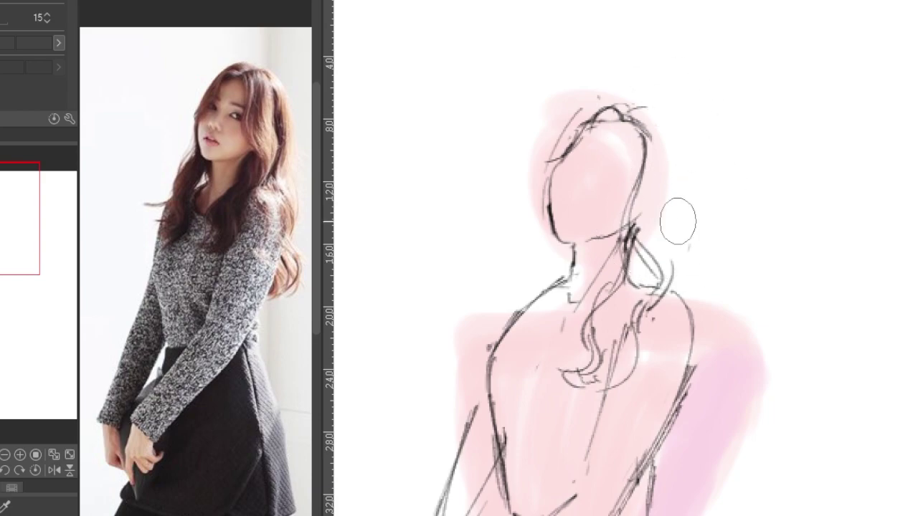
pyautogui.press('[')
pyautogui.press('[')
pyautogui.press('[')
# - Draw a fuller hair crown from the parting toward the near side and refine the far cheek and jaw
pyautogui.moveTo(616, 112); pyautogui.dragTo(687, 147)
pyautogui.moveTo(564, 192); pyautogui.dragTo(555, 182)
pyautogui.moveTo(568, 136); pyautogui.dragTo(551, 169)
pyautogui.click(553, 229)
pyautogui.press(']')
pyautogui.press(']')
pyautogui.press(']')
pyautogui.press('[')
pyautogui.press('[')
pyautogui.press('[')
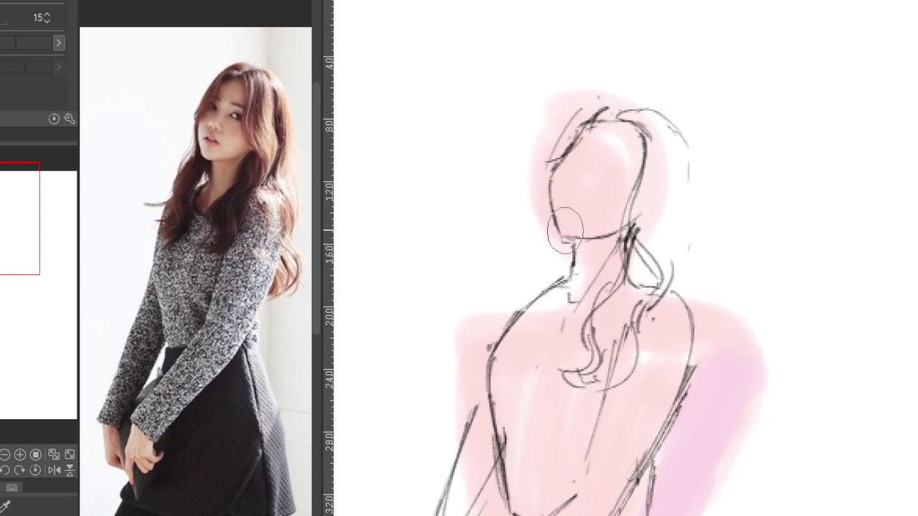
# - Draw the long outer hair contour behind the near shoulder, ending in a curl beside the elbow
pyautogui.moveTo(691, 174); pyautogui.dragTo(689, 278)
pyautogui.moveTo(690, 215)
pyautogui.mouseDown()
pyautogui.moveTo(710, 402)
pyautogui.moveTo(676, 466)
pyautogui.mouseUp()
pyautogui.moveTo(678, 431); pyautogui.dragTo(674, 474)
# - Draw wavy hair locks falling from the far side of the face over the far shoulder to the chest
pyautogui.moveTo(550, 216); pyautogui.dragTo(500, 324)
pyautogui.moveTo(540, 235); pyautogui.dragTo(521, 357)
pyautogui.moveTo(560, 244); pyautogui.dragTo(516, 387)
pyautogui.moveTo(570, 255)
pyautogui.mouseDown()
pyautogui.moveTo(555, 279)
pyautogui.moveTo(568, 250)
pyautogui.moveTo(532, 265)
pyautogui.moveTo(543, 201)
pyautogui.mouseUp()
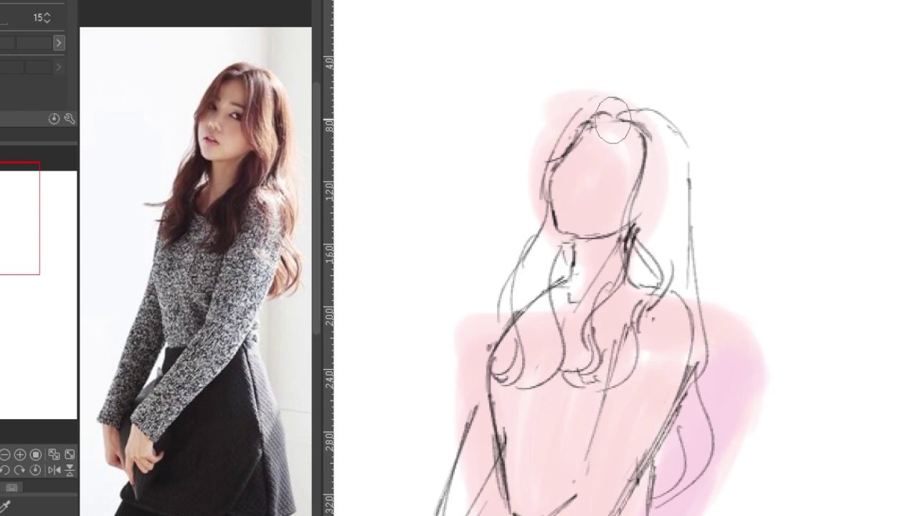
# - Redraw the hairline from the parting across the crown and down the near side of the face
pyautogui.moveTo(621, 93); pyautogui.dragTo(659, 129)
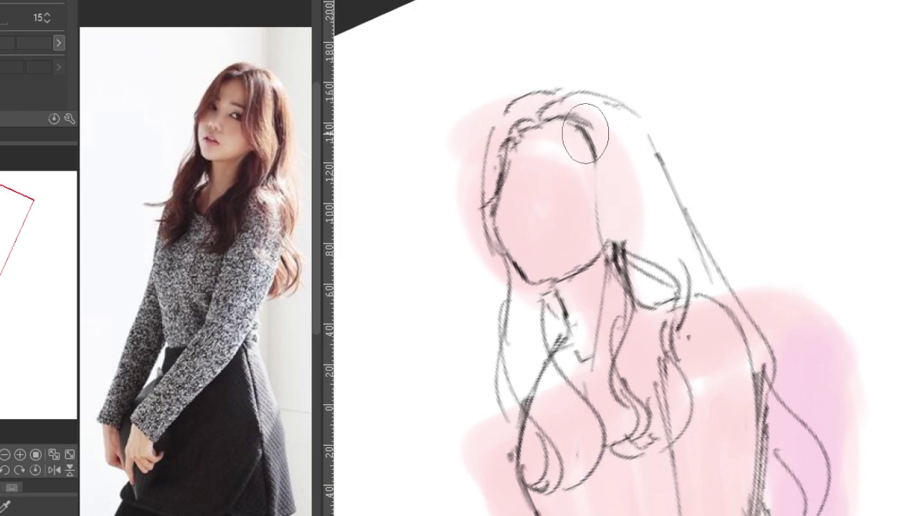
pyautogui.moveTo(574, 115)
pyautogui.mouseDown()
pyautogui.moveTo(586, 221)
pyautogui.moveTo(646, 308)
pyautogui.mouseUp()
pyautogui.moveTo(592, 172); pyautogui.dragTo(615, 225)
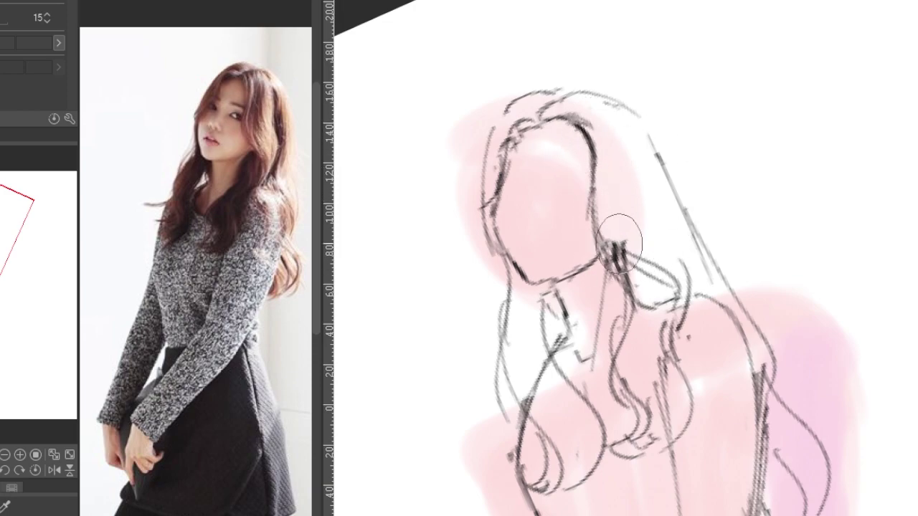
# - Draw the nose and the dark upper lash lines of both eyes on the blank face
pyautogui.scroll(2, 195, 273)
pyautogui.moveTo(530, 189); pyautogui.dragTo(520, 230)
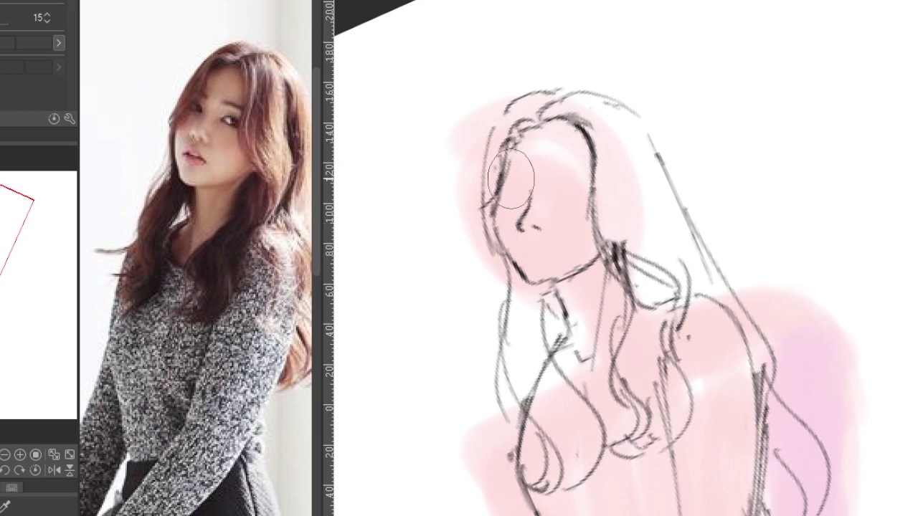
pyautogui.moveTo(503, 189); pyautogui.dragTo(591, 190)
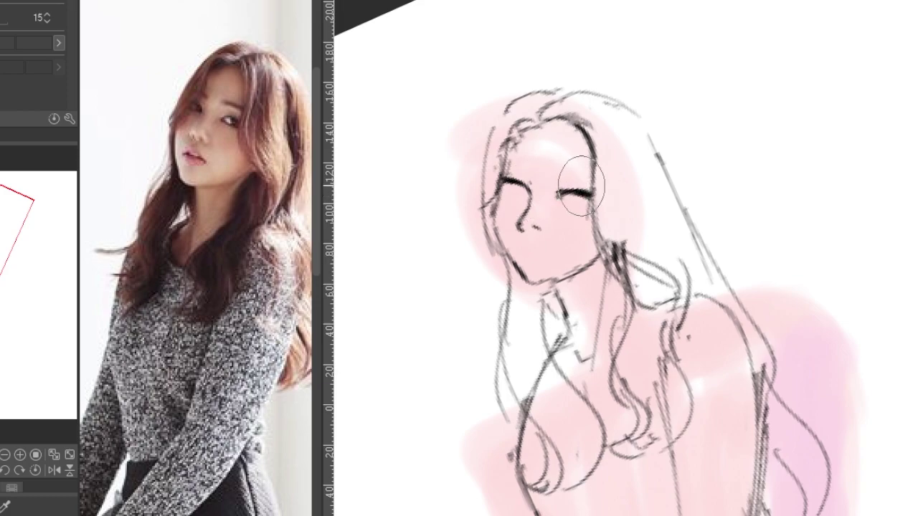
# - Draw dark irises, lower lid marks and eyebrows for both eyes
pyautogui.press('-')
pyautogui.hotkey('ctrl', '+')
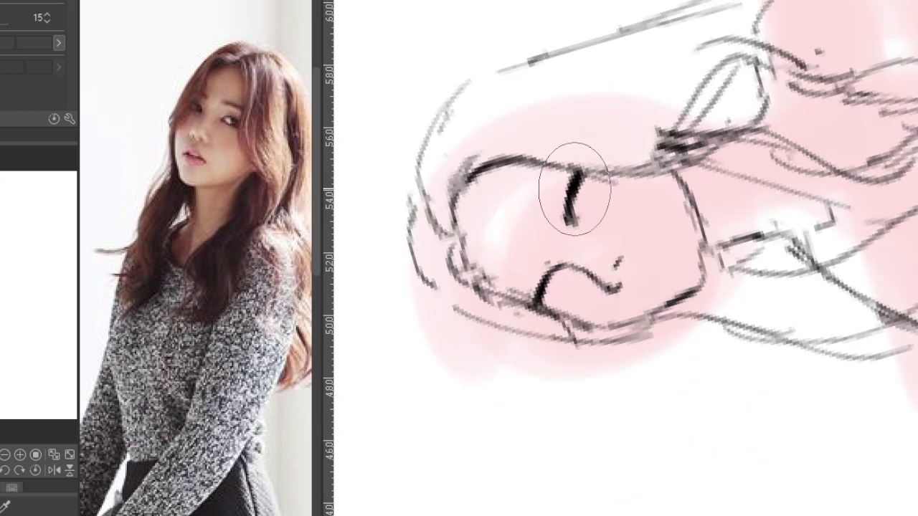
pyautogui.press('^')
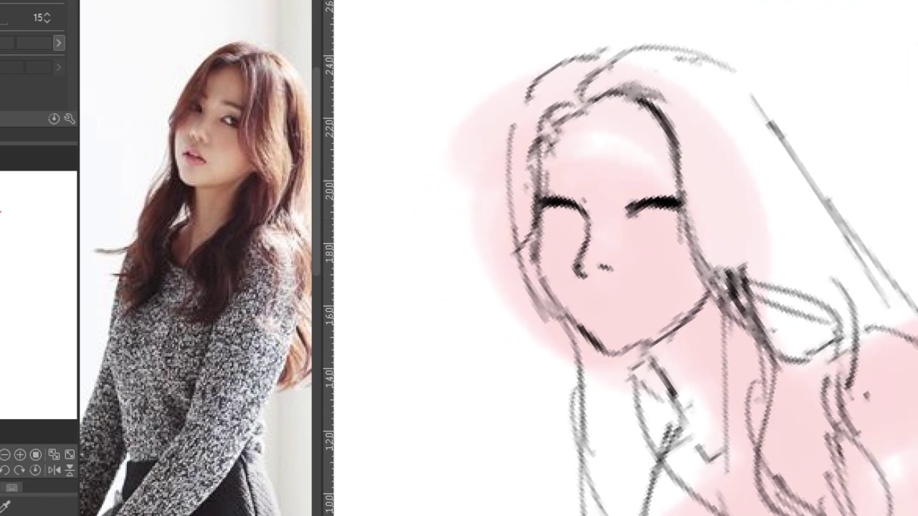
pyautogui.press('[')
pyautogui.press('[')
pyautogui.press('[')
pyautogui.moveTo(672, 209)
pyautogui.mouseDown()
pyautogui.moveTo(662, 225)
pyautogui.moveTo(676, 229)
pyautogui.moveTo(652, 230)
pyautogui.moveTo(677, 230)
pyautogui.moveTo(677, 221)
pyautogui.mouseUp()
pyautogui.moveTo(567, 211)
pyautogui.mouseDown()
pyautogui.moveTo(583, 222)
pyautogui.moveTo(552, 223)
pyautogui.moveTo(635, 180)
pyautogui.moveTo(586, 194)
pyautogui.moveTo(684, 186)
pyautogui.moveTo(584, 155)
pyautogui.moveTo(650, 173)
pyautogui.moveTo(619, 154)
pyautogui.moveTo(682, 160)
pyautogui.moveTo(606, 287)
pyautogui.moveTo(615, 277)
pyautogui.moveTo(557, 221)
pyautogui.moveTo(613, 262)
pyautogui.mouseUp()
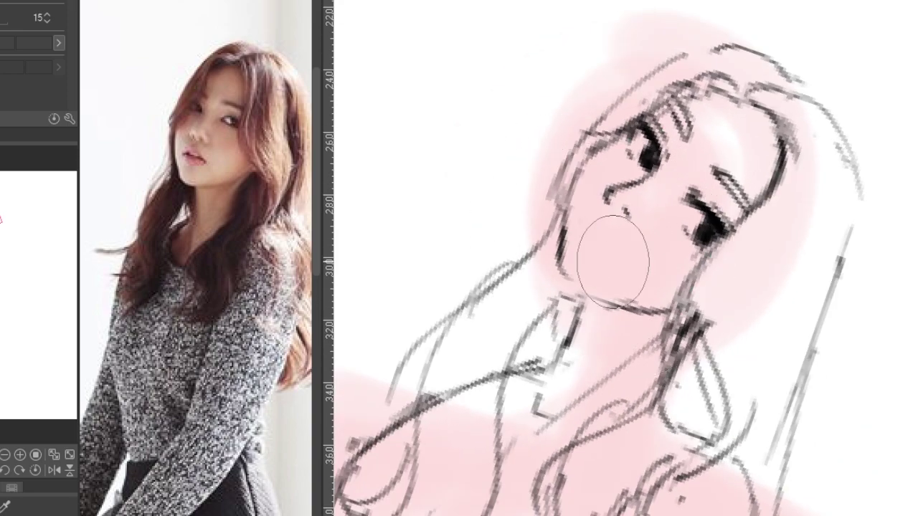
# - Draw slightly parted lips below the nose and refine the chin contour
pyautogui.moveTo(580, 231); pyautogui.dragTo(601, 259)
pyautogui.scroll(-3, 610, 286)
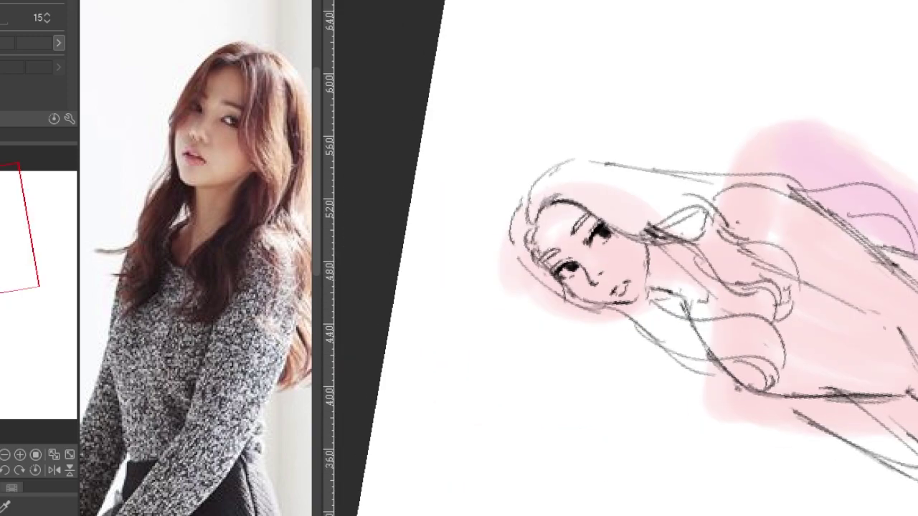
pyautogui.scroll(3, 626, 342)
pyautogui.hotkey('ctrl', 'z')
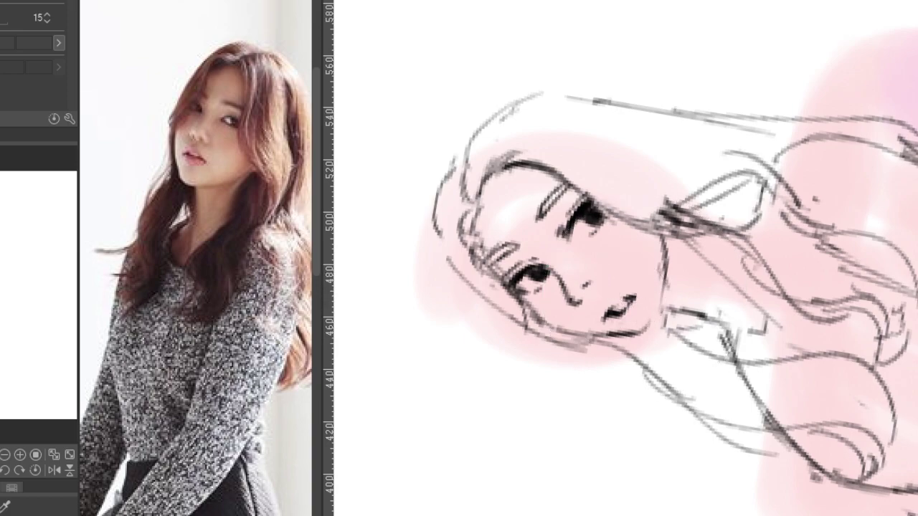
pyautogui.moveTo(638, 313); pyautogui.dragTo(545, 215)
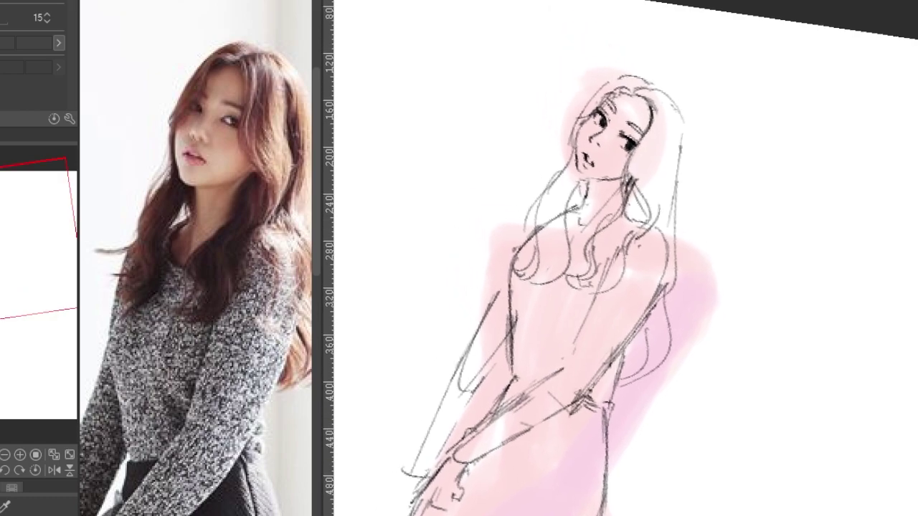
# - Mirror the canvas horizontally to check the face, redraw the nose, and restore the normal orientation
pyautogui.click(54, 470)
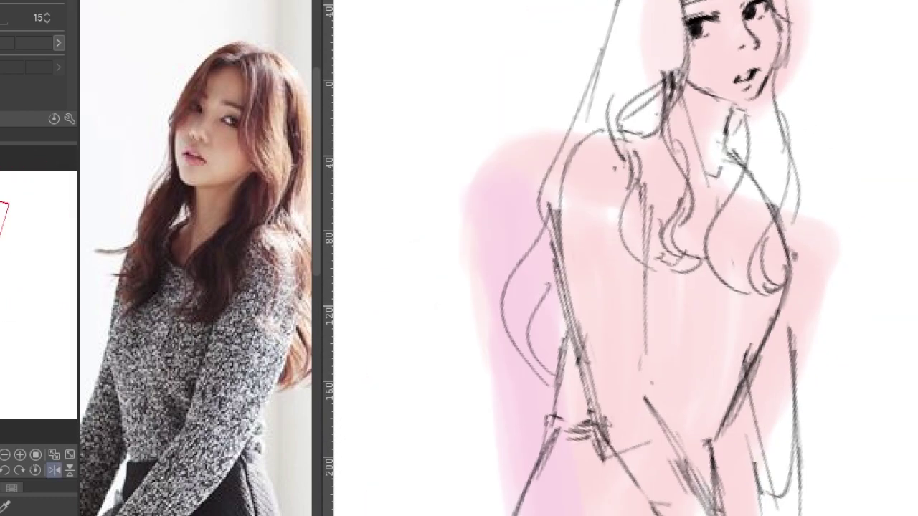
pyautogui.hotkey('ctrl', '+')
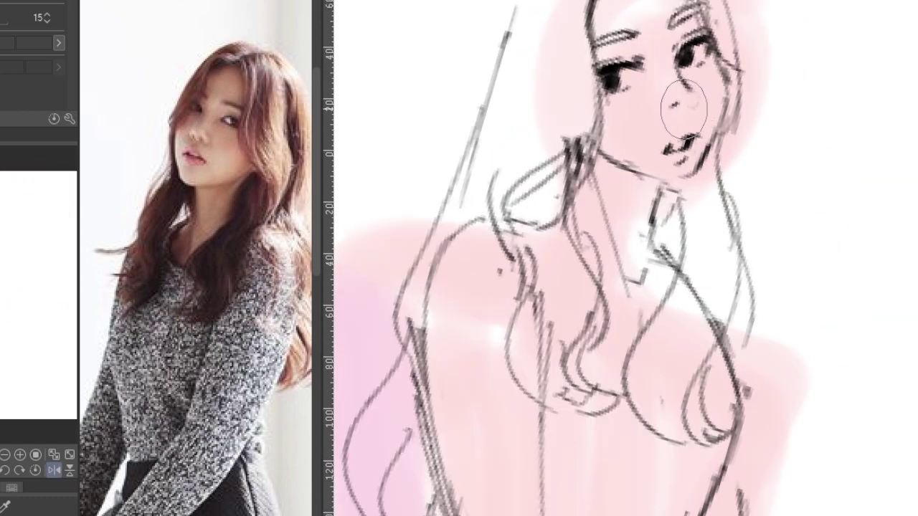
pyautogui.press('-')
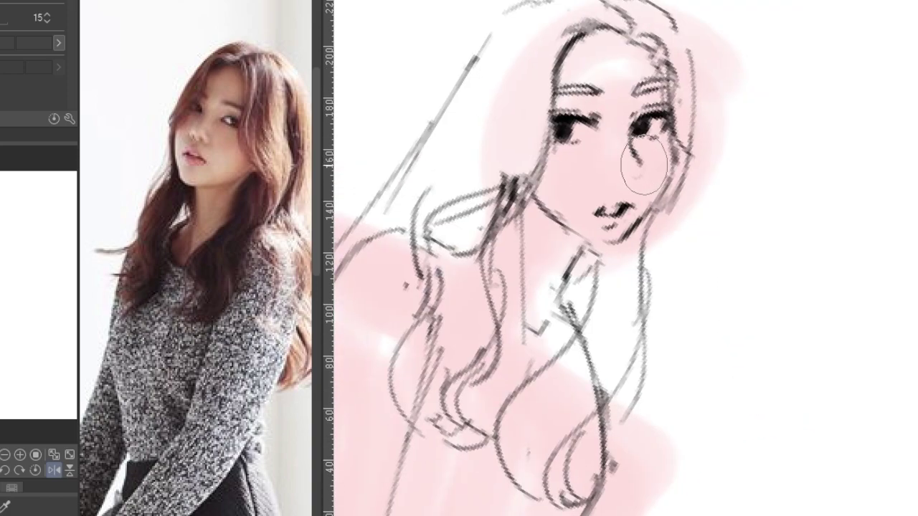
pyautogui.press('-')
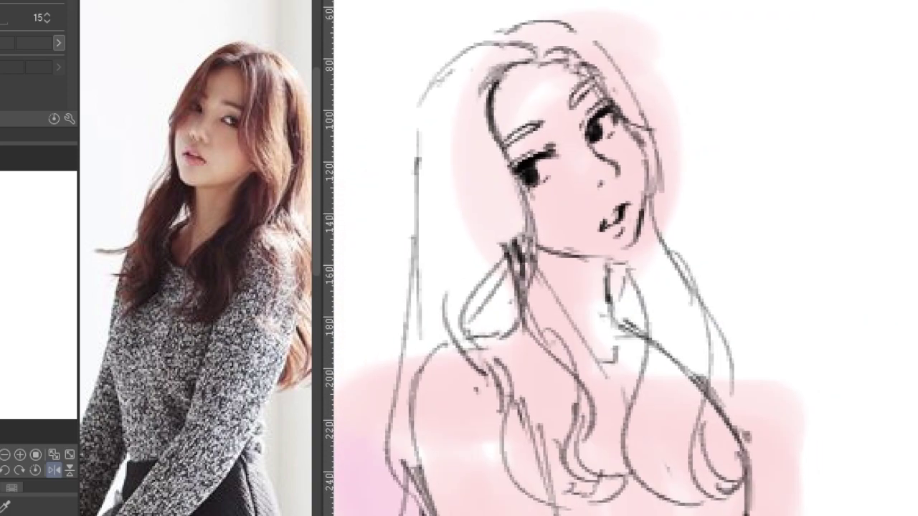
pyautogui.press('-')
pyautogui.moveTo(626, 95); pyautogui.dragTo(643, 79)
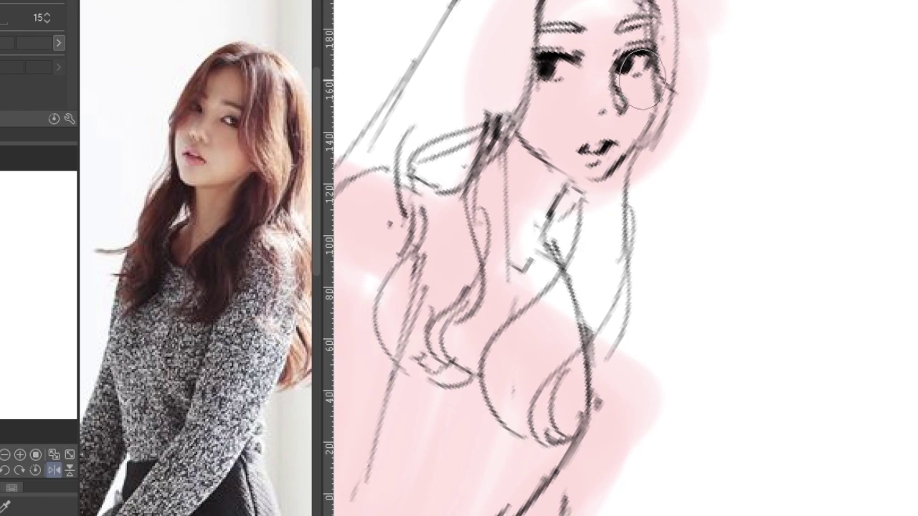
pyautogui.press('-')
pyautogui.moveTo(526, 129)
pyautogui.mouseDown()
pyautogui.moveTo(588, 88)
pyautogui.moveTo(751, 36)
pyautogui.mouseUp()
pyautogui.press('-')
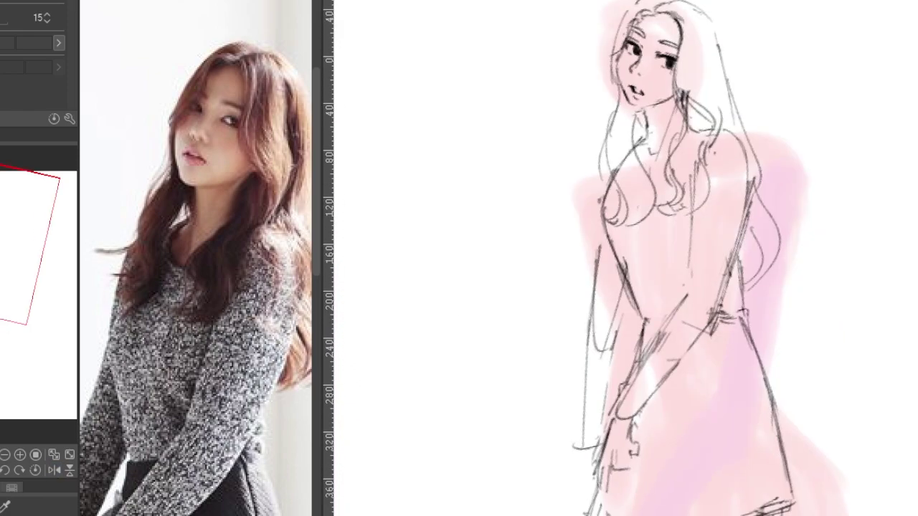
# - Redraw the torso's far contour from the armpit down to the waist and add the waistline
pyautogui.press('r')
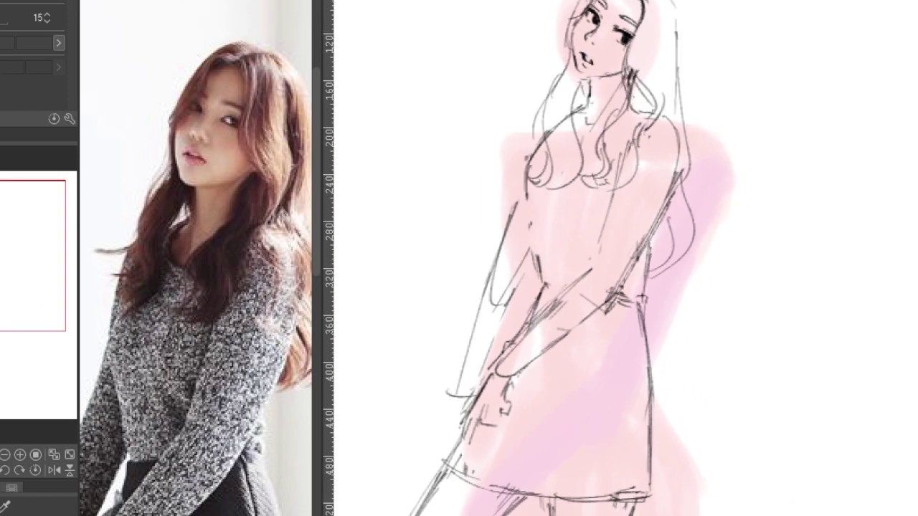
pyautogui.press('+')
pyautogui.hotkey('ctrl', 'z')
pyautogui.moveTo(500, 154); pyautogui.dragTo(514, 310)
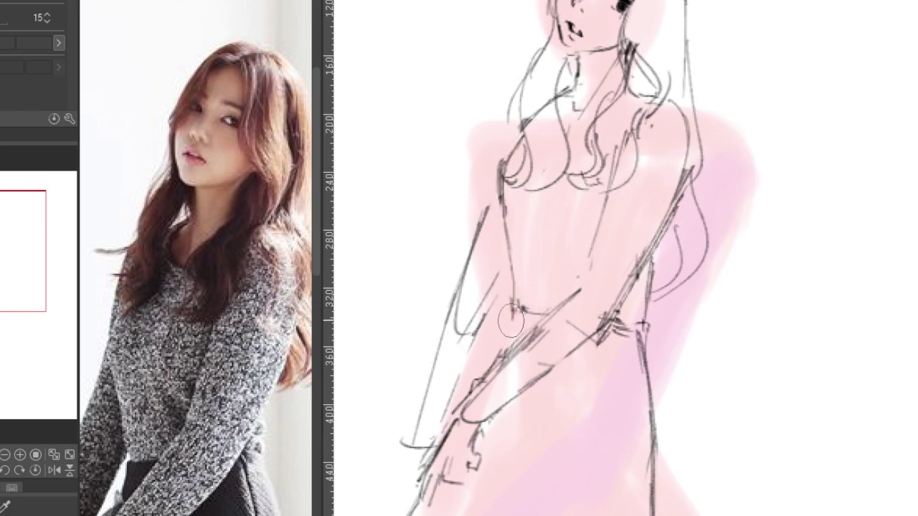
# - Erase the messy lines at the near side of the waist and redraw the waist and skirt edge there
pyautogui.moveTo(625, 329)
pyautogui.mouseDown()
pyautogui.moveTo(615, 322)
pyautogui.moveTo(649, 273)
pyautogui.moveTo(645, 297)
pyautogui.mouseUp()
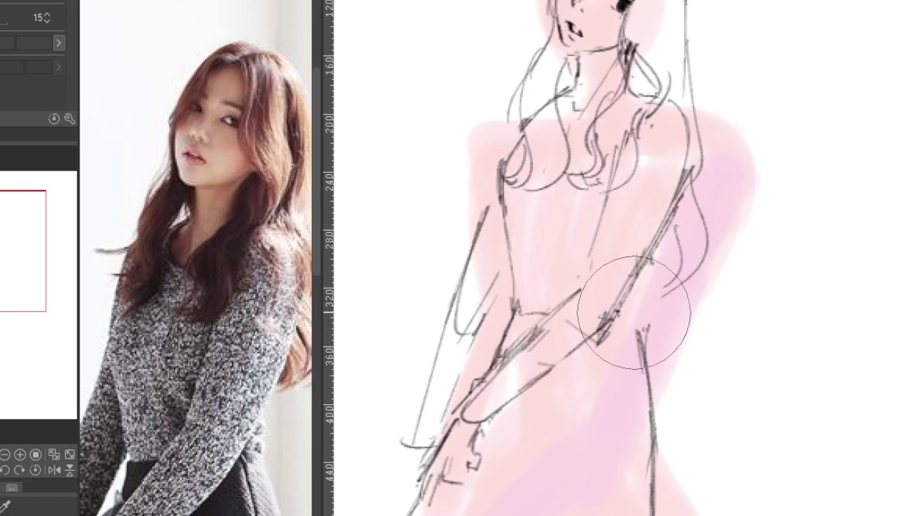
pyautogui.moveTo(617, 314); pyautogui.dragTo(649, 453)
pyautogui.moveTo(643, 320); pyautogui.dragTo(642, 285)
# - Lasso the lower skirt, legs and boots, scale them to 93%, rotate them slightly and move them up
pyautogui.scroll(-3, 780, 128)
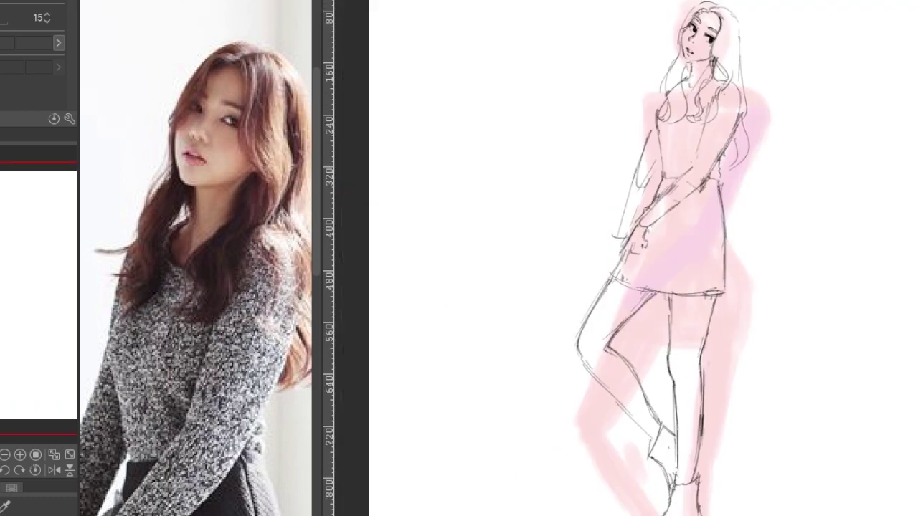
pyautogui.scroll(-2, 563, 279)
pyautogui.scroll(-2, 195, 258)
pyautogui.scroll(1, 545, 280)
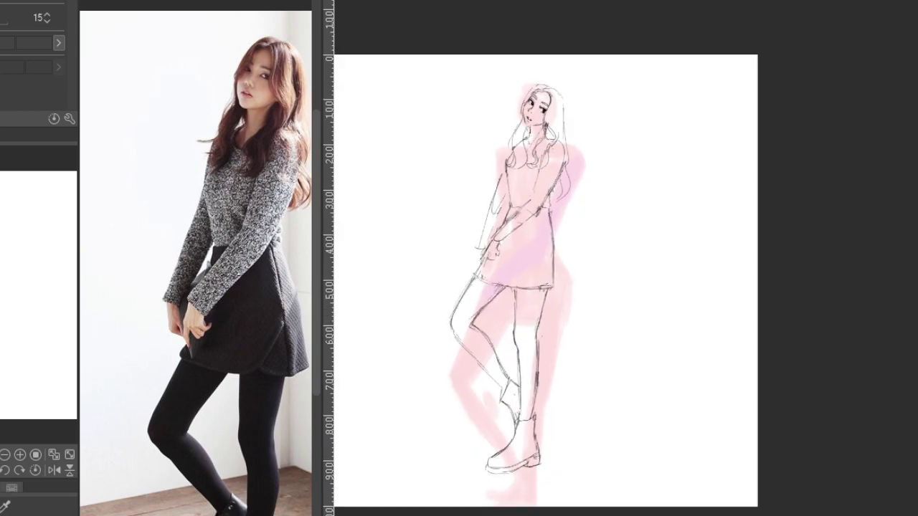
pyautogui.moveTo(508, 250)
pyautogui.mouseDown()
pyautogui.moveTo(475, 271)
pyautogui.moveTo(582, 215)
pyautogui.moveTo(549, 219)
pyautogui.mouseUp()
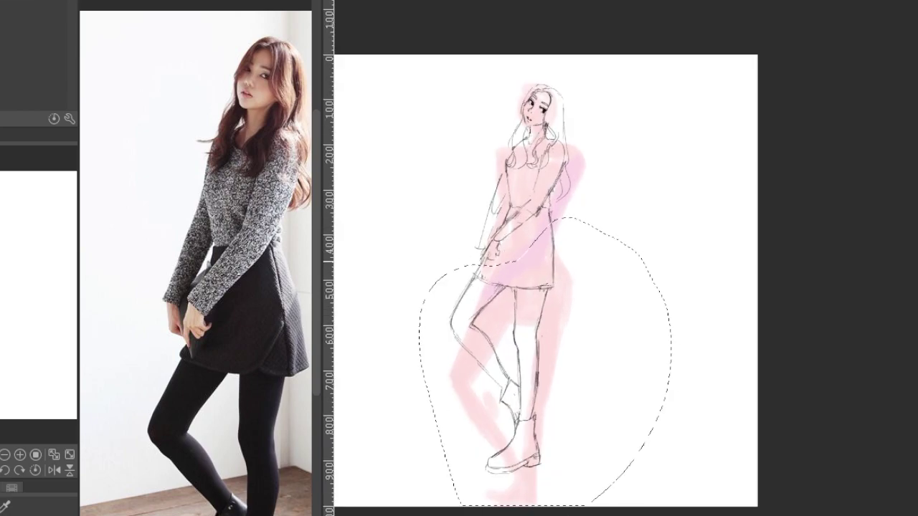
pyautogui.hotkey('ctrl', 't')
pyautogui.moveTo(656, 365); pyautogui.dragTo(601, 332)
pyautogui.moveTo(717, 148)
pyautogui.mouseDown()
pyautogui.moveTo(601, 307)
pyautogui.moveTo(608, 301)
pyautogui.moveTo(593, 305)
pyautogui.moveTo(624, 294)
pyautogui.mouseUp()
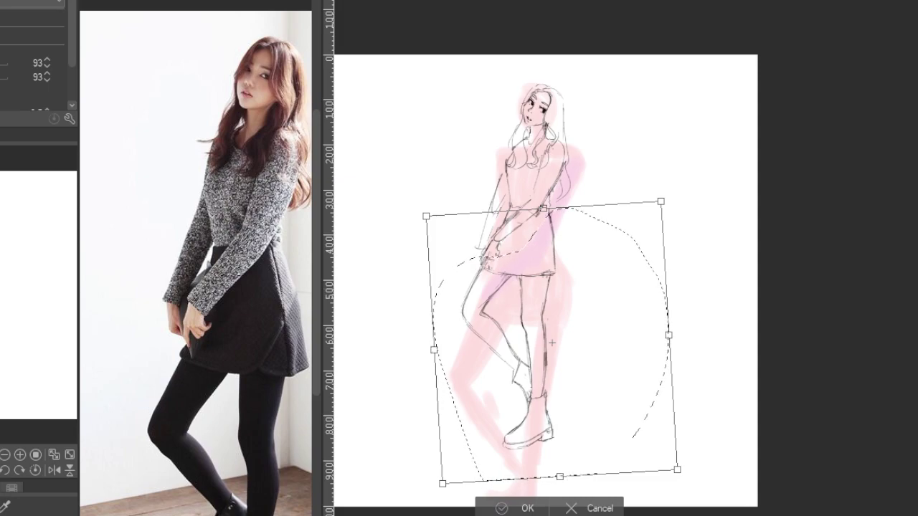
pyautogui.press('Return')
pyautogui.hotkey('ctrl', 'd')
# - Add fold lines to the skirt's near side and redraw the near hand with knuckles and a cuff
pyautogui.hotkey('ctrl', '+')
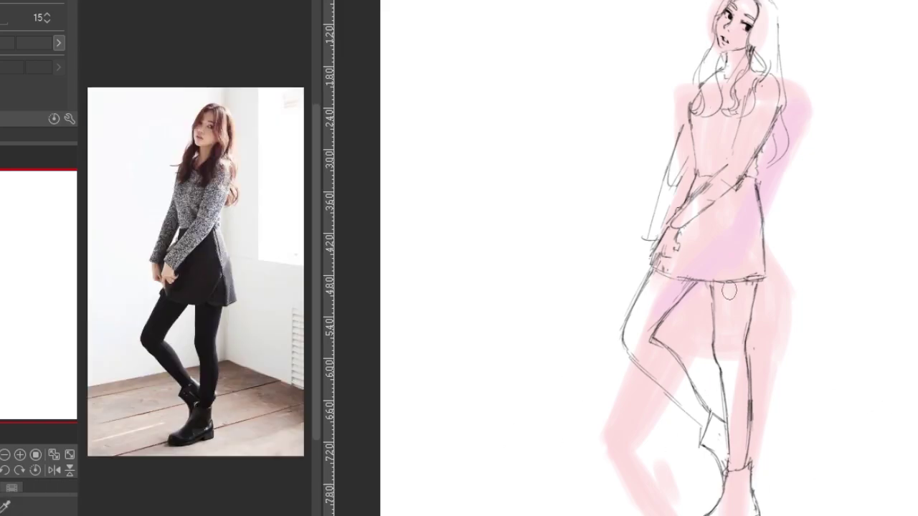
pyautogui.scroll(2, 846, 199)
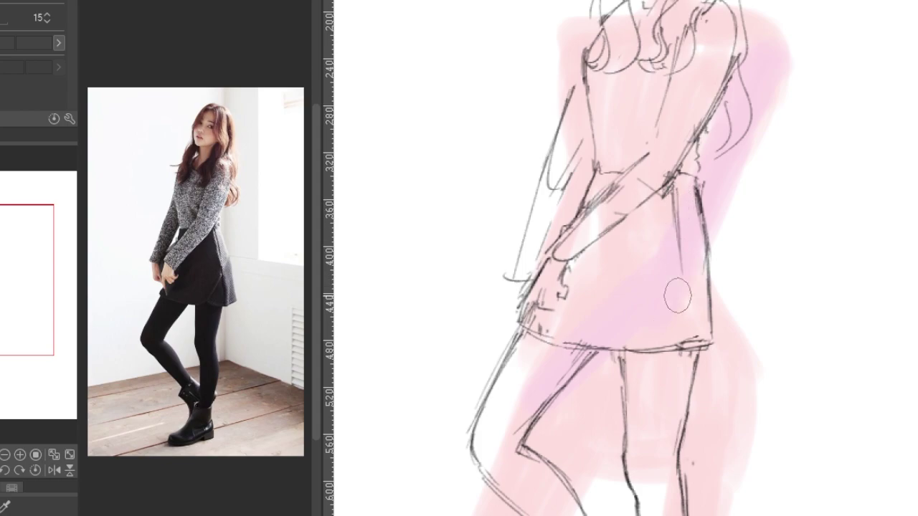
pyautogui.scroll(2, 534, 311)
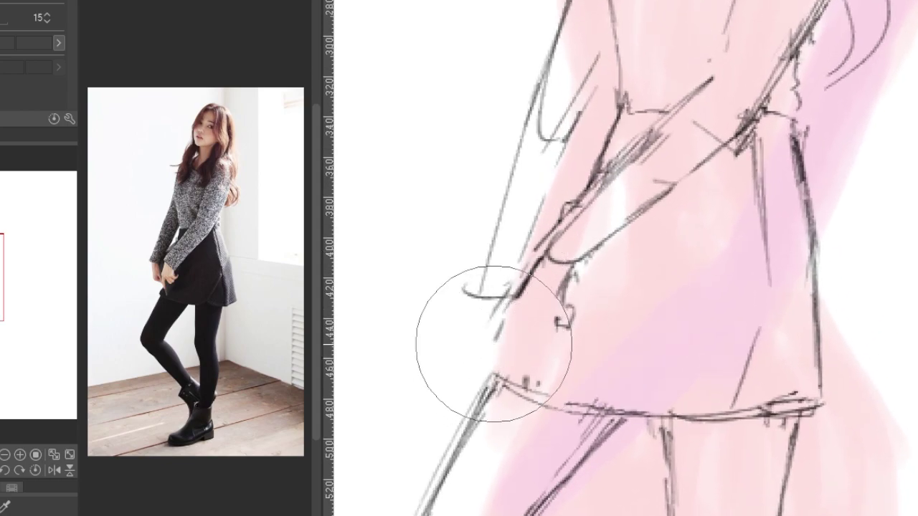
pyautogui.moveTo(502, 329); pyautogui.dragTo(492, 361)
pyautogui.moveTo(528, 305)
pyautogui.mouseDown()
pyautogui.moveTo(538, 332)
pyautogui.moveTo(529, 300)
pyautogui.moveTo(550, 337)
pyautogui.moveTo(539, 339)
pyautogui.moveTo(551, 318)
pyautogui.moveTo(544, 301)
pyautogui.moveTo(551, 336)
pyautogui.moveTo(562, 338)
pyautogui.moveTo(577, 321)
pyautogui.moveTo(565, 305)
pyautogui.moveTo(573, 312)
pyautogui.moveTo(584, 295)
pyautogui.moveTo(563, 322)
pyautogui.moveTo(555, 300)
pyautogui.moveTo(547, 321)
pyautogui.mouseUp()
pyautogui.moveTo(570, 290)
pyautogui.mouseDown()
pyautogui.moveTo(572, 316)
pyautogui.moveTo(532, 326)
pyautogui.moveTo(559, 331)
pyautogui.mouseUp()
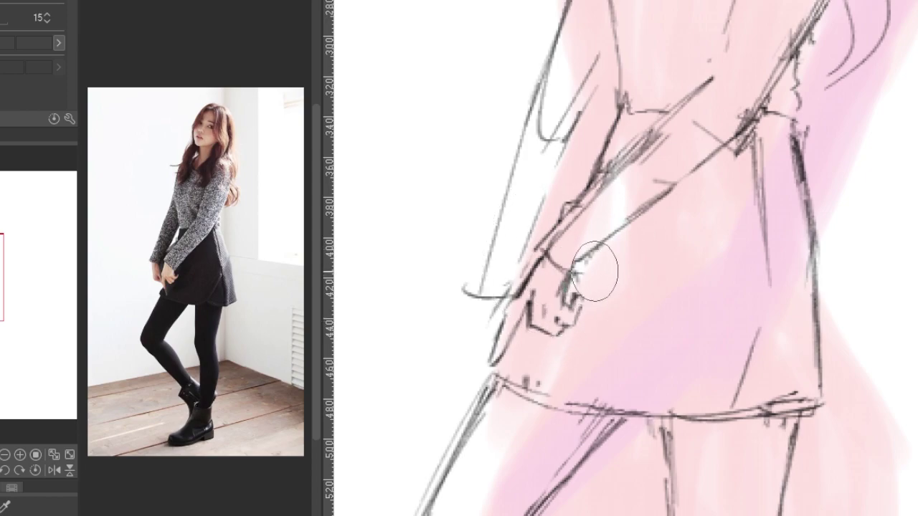
# - Clean up the near sleeve's forearm and redraw its inner line from the chest to the elbow bend
pyautogui.moveTo(591, 265)
pyautogui.mouseDown()
pyautogui.moveTo(625, 228)
pyautogui.moveTo(585, 243)
pyautogui.moveTo(701, 152)
pyautogui.moveTo(610, 247)
pyautogui.moveTo(727, 152)
pyautogui.moveTo(700, 130)
pyautogui.moveTo(716, 132)
pyautogui.moveTo(738, 147)
pyautogui.mouseUp()
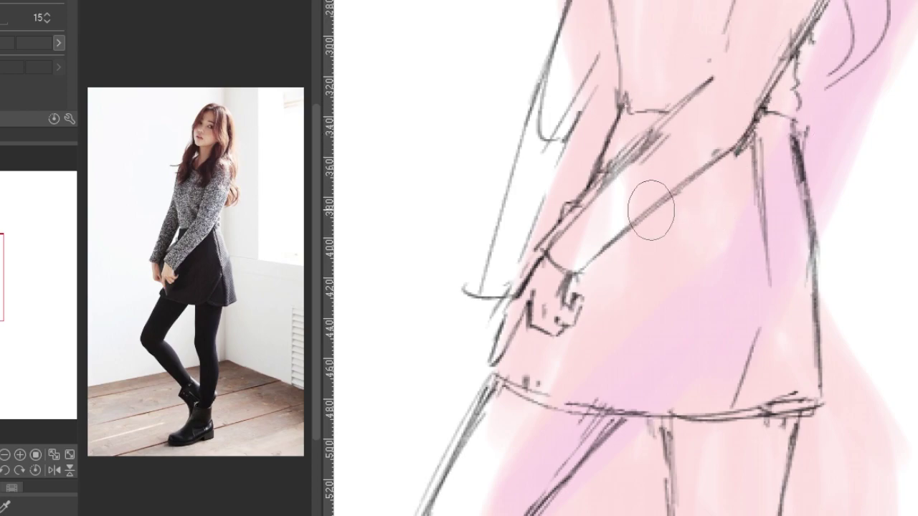
pyautogui.moveTo(606, 198)
pyautogui.mouseDown()
pyautogui.moveTo(636, 153)
pyautogui.moveTo(564, 290)
pyautogui.mouseUp()
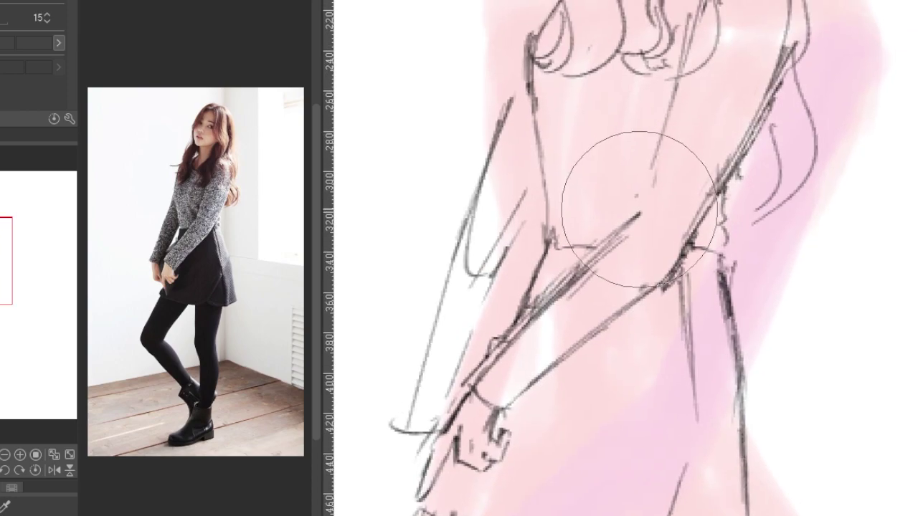
pyautogui.moveTo(697, 76); pyautogui.dragTo(621, 232)
pyautogui.moveTo(707, 60)
pyautogui.mouseDown()
pyautogui.moveTo(685, 115)
pyautogui.moveTo(697, 94)
pyautogui.moveTo(689, 32)
pyautogui.mouseUp()
# - Redraw the far sleeve from shoulder to a shorter cuff, replacing the old elbow lines, and add the far hand
pyautogui.moveTo(548, 224)
pyautogui.mouseDown()
pyautogui.moveTo(449, 415)
pyautogui.moveTo(428, 423)
pyautogui.mouseUp()
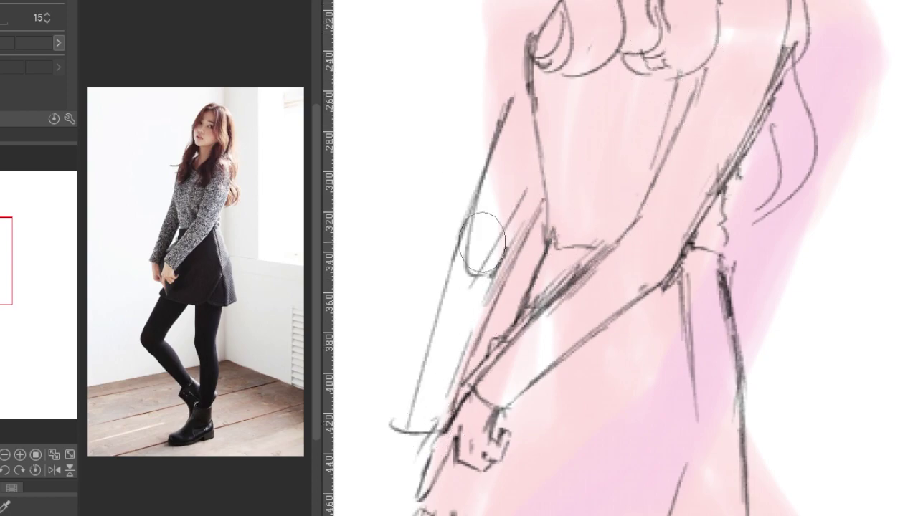
pyautogui.press('e')
pyautogui.moveTo(475, 256); pyautogui.dragTo(483, 259)
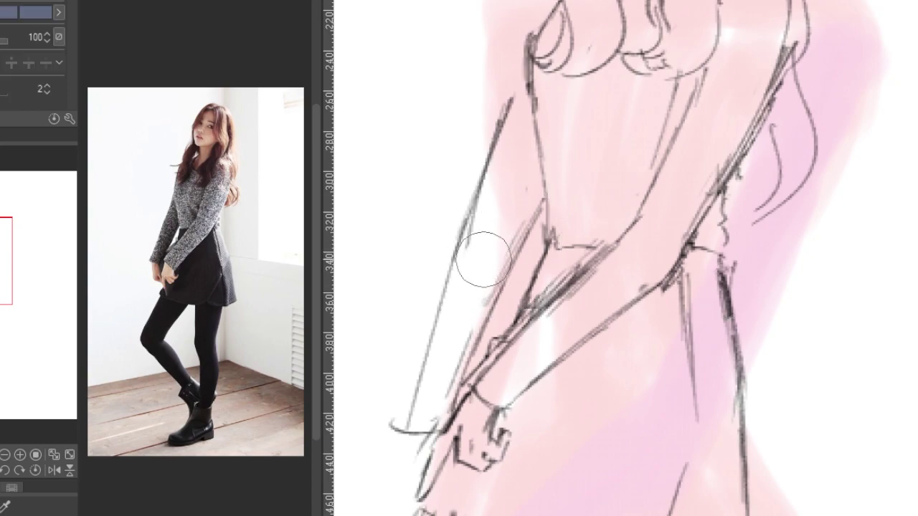
pyautogui.press('p')
pyautogui.moveTo(528, 104)
pyautogui.mouseDown()
pyautogui.moveTo(453, 253)
pyautogui.moveTo(485, 190)
pyautogui.moveTo(467, 194)
pyautogui.moveTo(467, 231)
pyautogui.moveTo(534, 77)
pyautogui.moveTo(471, 223)
pyautogui.moveTo(440, 262)
pyautogui.mouseUp()
pyautogui.moveTo(514, 112)
pyautogui.mouseDown()
pyautogui.moveTo(456, 244)
pyautogui.moveTo(401, 419)
pyautogui.moveTo(410, 405)
pyautogui.moveTo(418, 430)
pyautogui.mouseUp()
pyautogui.hotkey('ctrl', 'z')
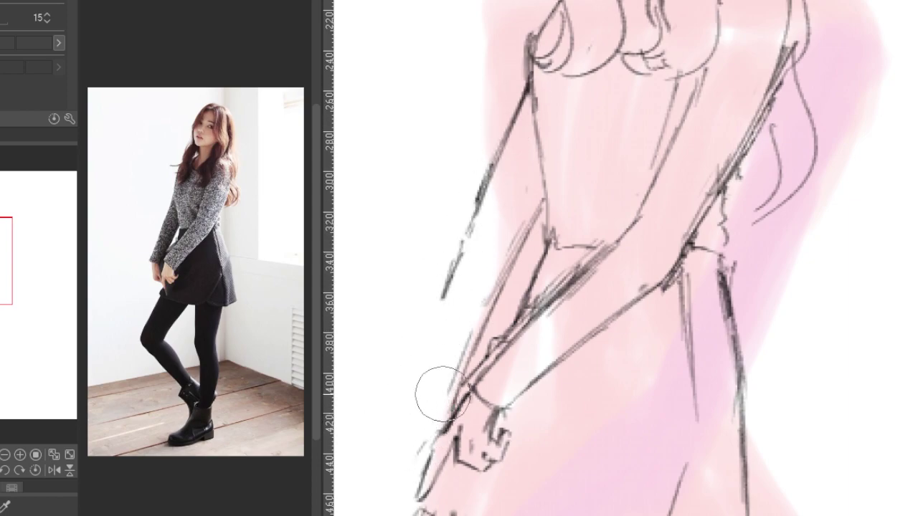
pyautogui.moveTo(492, 189)
pyautogui.mouseDown()
pyautogui.moveTo(412, 355)
pyautogui.moveTo(467, 365)
pyautogui.moveTo(418, 377)
pyautogui.moveTo(419, 366)
pyautogui.moveTo(419, 445)
pyautogui.moveTo(415, 371)
pyautogui.moveTo(424, 373)
pyautogui.moveTo(414, 432)
pyautogui.moveTo(429, 434)
pyautogui.moveTo(437, 407)
pyautogui.moveTo(439, 422)
pyautogui.moveTo(432, 373)
pyautogui.moveTo(457, 388)
pyautogui.moveTo(451, 405)
pyautogui.moveTo(416, 406)
pyautogui.moveTo(414, 429)
pyautogui.mouseUp()
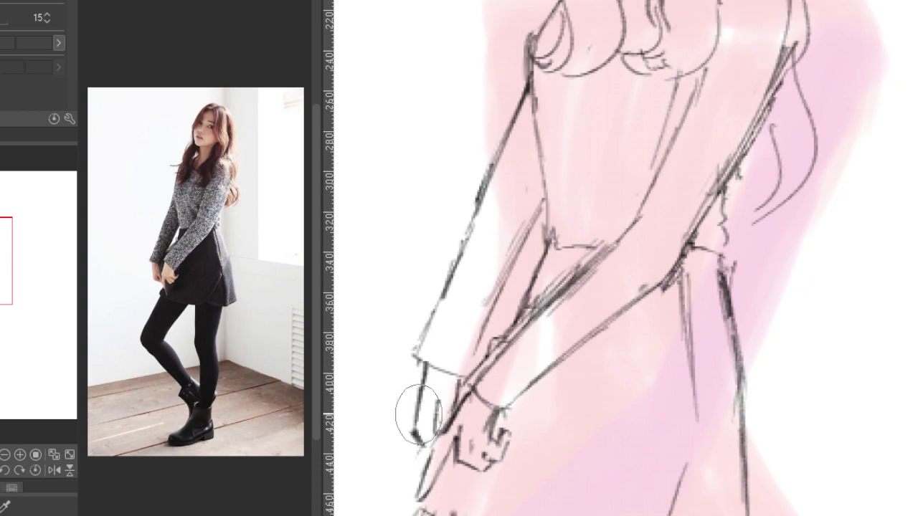
# - Refine the far sleeve's forearm lines and darken the torso's far contour from chest to waist
pyautogui.moveTo(435, 328)
pyautogui.mouseDown()
pyautogui.moveTo(466, 260)
pyautogui.moveTo(419, 346)
pyautogui.moveTo(479, 229)
pyautogui.moveTo(426, 298)
pyautogui.moveTo(479, 214)
pyautogui.moveTo(507, 142)
pyautogui.moveTo(486, 200)
pyautogui.moveTo(479, 193)
pyautogui.moveTo(459, 234)
pyautogui.moveTo(523, 206)
pyautogui.moveTo(475, 310)
pyautogui.moveTo(538, 201)
pyautogui.mouseUp()
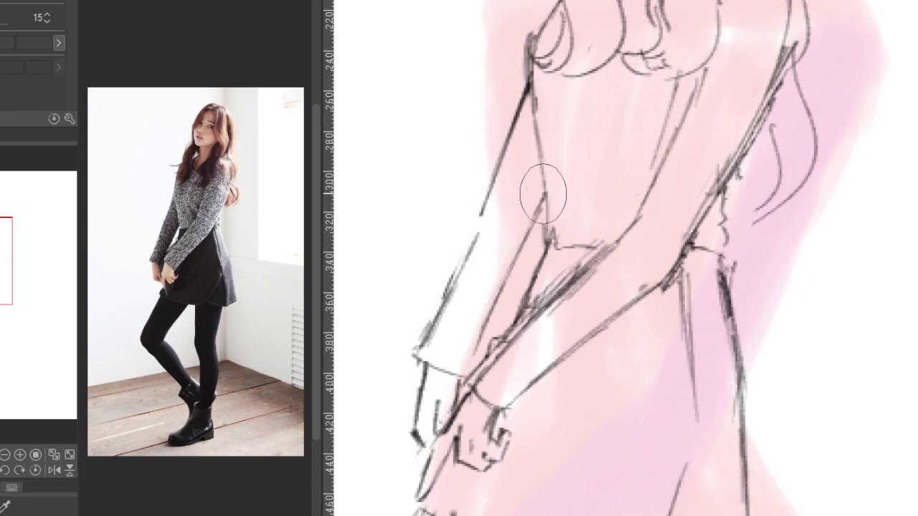
pyautogui.moveTo(545, 36)
pyautogui.mouseDown()
pyautogui.moveTo(532, 112)
pyautogui.moveTo(545, 269)
pyautogui.mouseUp()
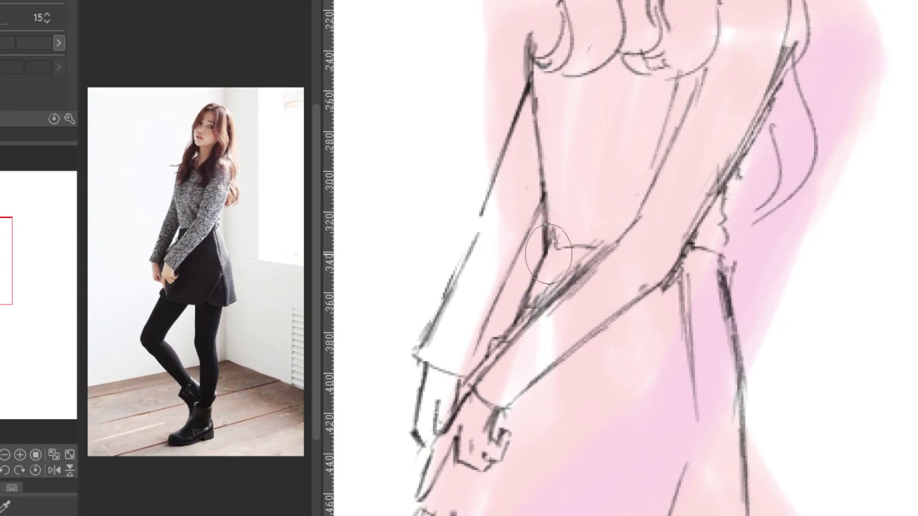
# - Redraw the torso's front contour from chest to waist and add a small midriff mark and a short fold near the waist
pyautogui.moveTo(551, 25); pyautogui.dragTo(543, 30)
pyautogui.moveTo(541, 96); pyautogui.dragTo(551, 276)
pyautogui.moveTo(541, 228); pyautogui.dragTo(554, 245)
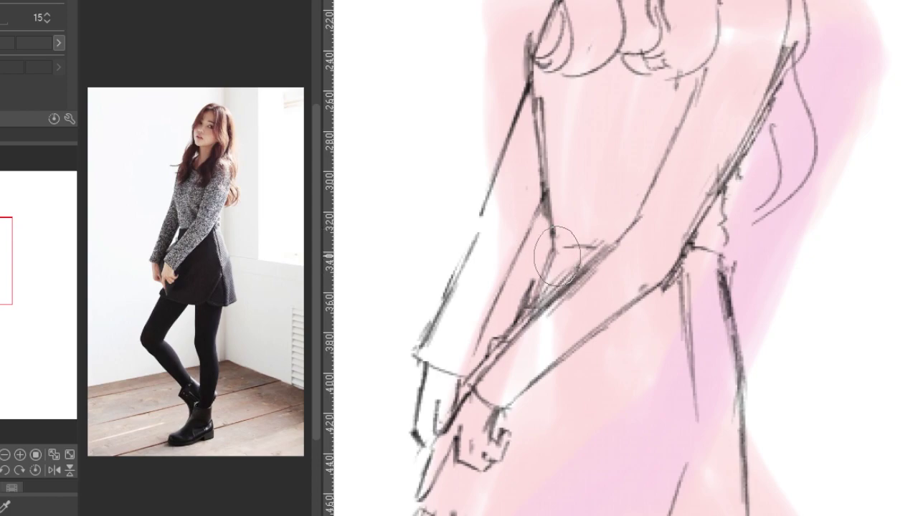
pyautogui.click(608, 138)
pyautogui.moveTo(611, 179); pyautogui.dragTo(621, 226)
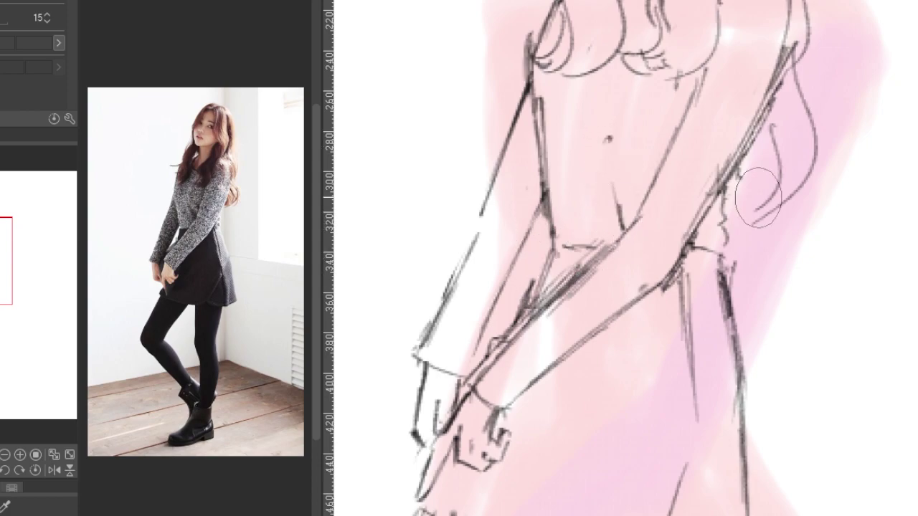
# - Close the hair lock hanging behind the near arm and refine the long strands around the neck and near shoulder
pyautogui.moveTo(803, 129)
pyautogui.mouseDown()
pyautogui.moveTo(775, 179)
pyautogui.moveTo(615, 246)
pyautogui.moveTo(642, 313)
pyautogui.mouseUp()
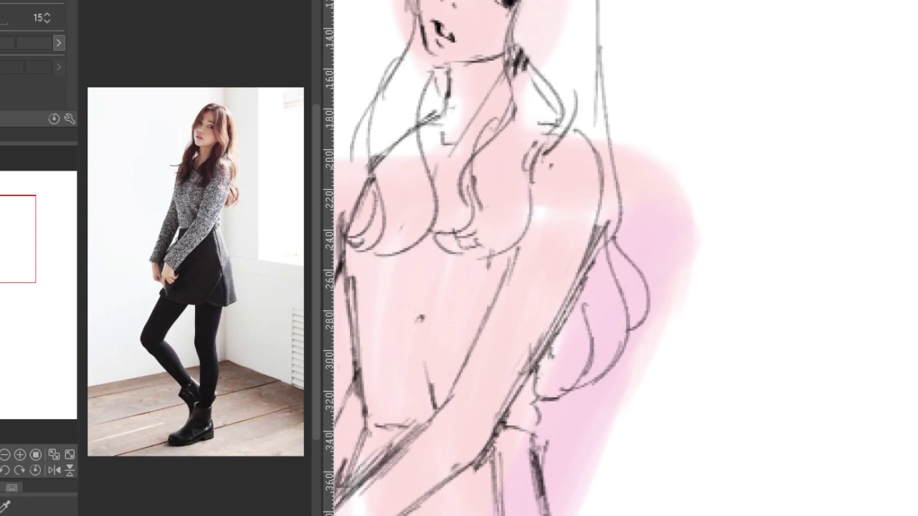
pyautogui.scroll(3, 571, 43)
pyautogui.moveTo(608, 146); pyautogui.dragTo(635, 251)
pyautogui.moveTo(531, 7); pyautogui.dragTo(484, 61)
pyautogui.moveTo(502, 14)
pyautogui.mouseDown()
pyautogui.moveTo(490, 48)
pyautogui.moveTo(456, 142)
pyautogui.mouseUp()
pyautogui.moveTo(536, 23)
pyautogui.mouseDown()
pyautogui.moveTo(595, 27)
pyautogui.moveTo(626, 48)
pyautogui.moveTo(652, 127)
pyautogui.moveTo(676, 262)
pyautogui.mouseUp()
pyautogui.moveTo(552, 201); pyautogui.dragTo(642, 8)
# - Clean up the skirt hem into a single curved line and tidy the thigh lines where they meet it
pyautogui.moveTo(645, 430); pyautogui.dragTo(588, 144)
pyautogui.moveTo(610, 172); pyautogui.dragTo(615, 242)
pyautogui.moveTo(611, 147)
pyautogui.mouseDown()
pyautogui.moveTo(614, 113)
pyautogui.moveTo(626, 256)
pyautogui.moveTo(606, 365)
pyautogui.moveTo(627, 381)
pyautogui.mouseUp()
pyautogui.moveTo(502, 323); pyautogui.dragTo(674, 204)
pyautogui.moveTo(459, 237); pyautogui.dragTo(477, 271)
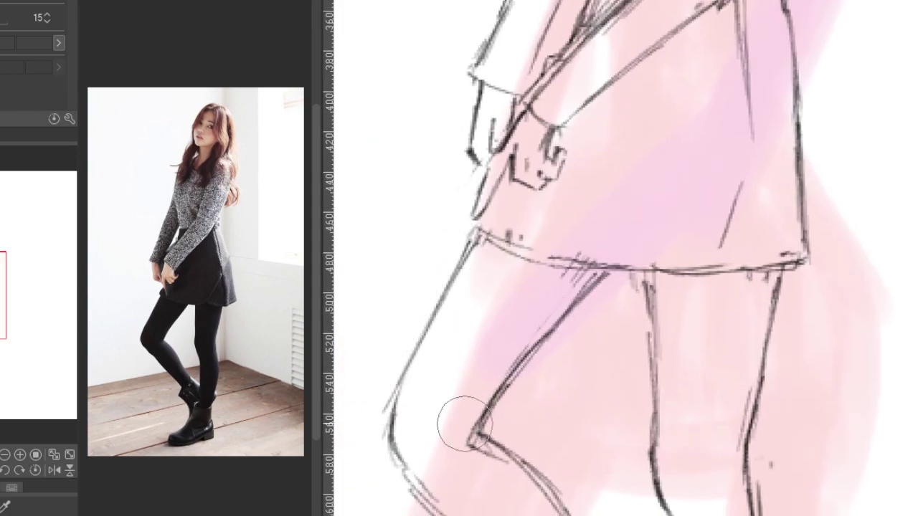
pyautogui.moveTo(583, 301); pyautogui.dragTo(565, 268)
pyautogui.moveTo(624, 258); pyautogui.dragTo(645, 215)
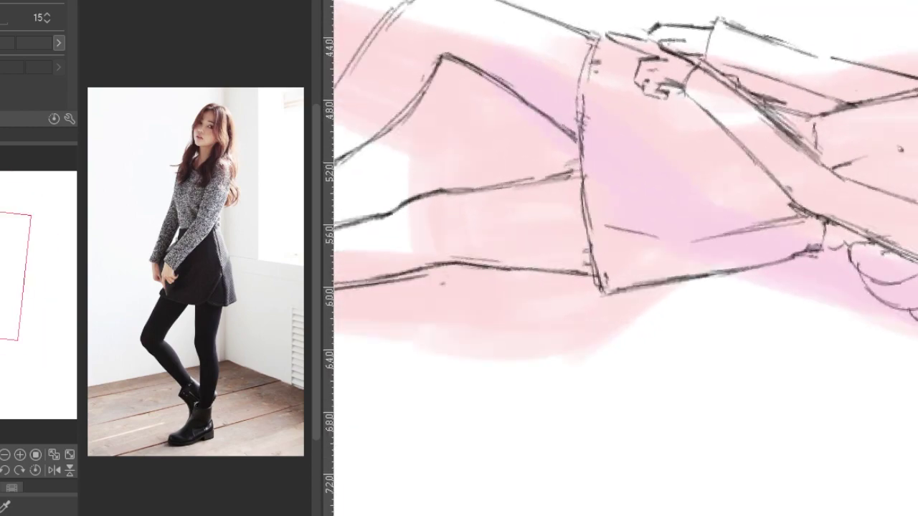
pyautogui.moveTo(598, 36); pyautogui.dragTo(580, 140)
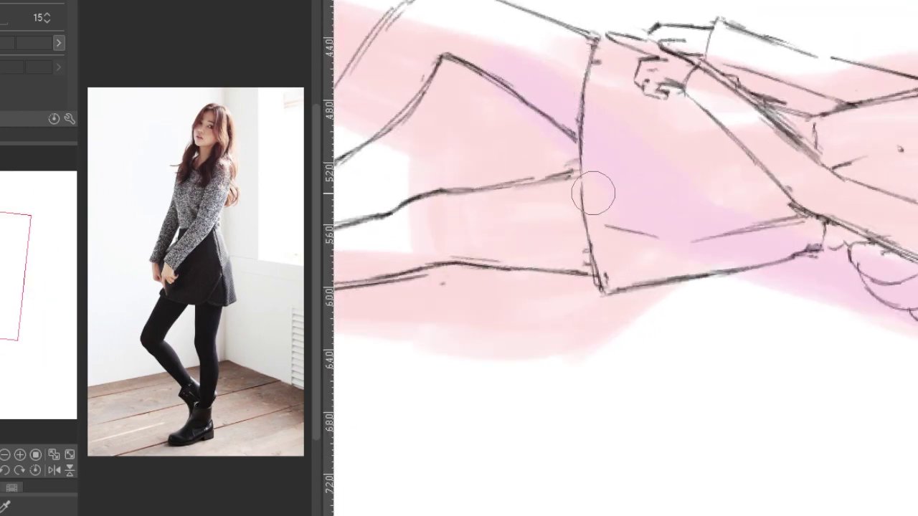
pyautogui.moveTo(593, 194); pyautogui.dragTo(723, 152)
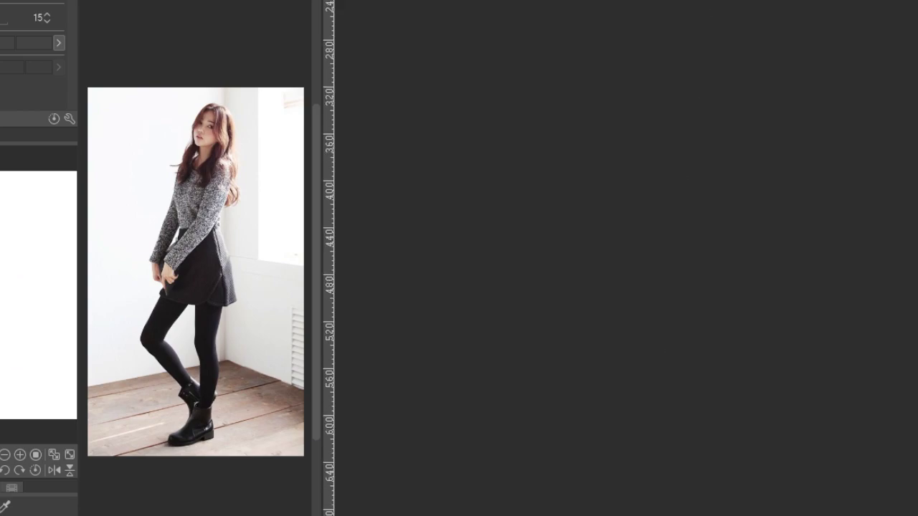
# - Redraw the bent leg's knee crease and calf, and firm up its shin line
pyautogui.scroll(10, 570, 28)
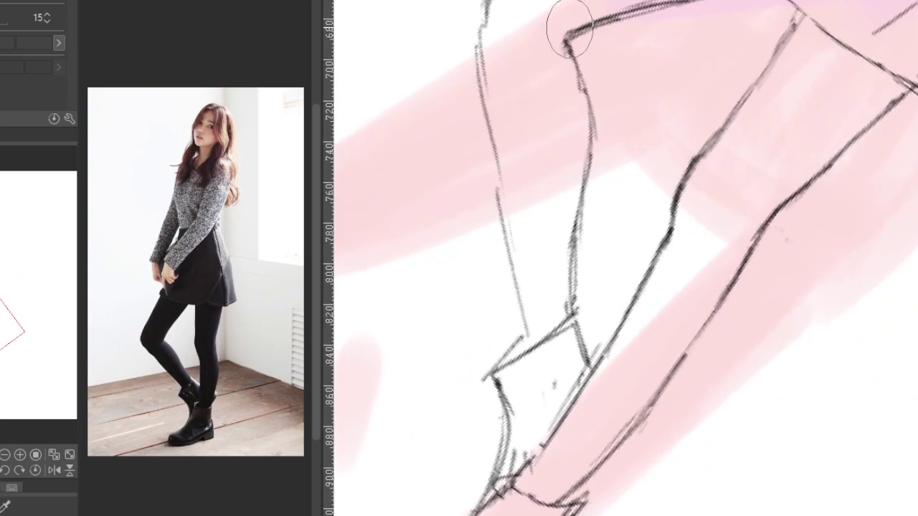
pyautogui.hotkey('ctrl', 'z')
pyautogui.moveTo(554, 33); pyautogui.dragTo(641, 20)
pyautogui.moveTo(570, 43); pyautogui.dragTo(574, 316)
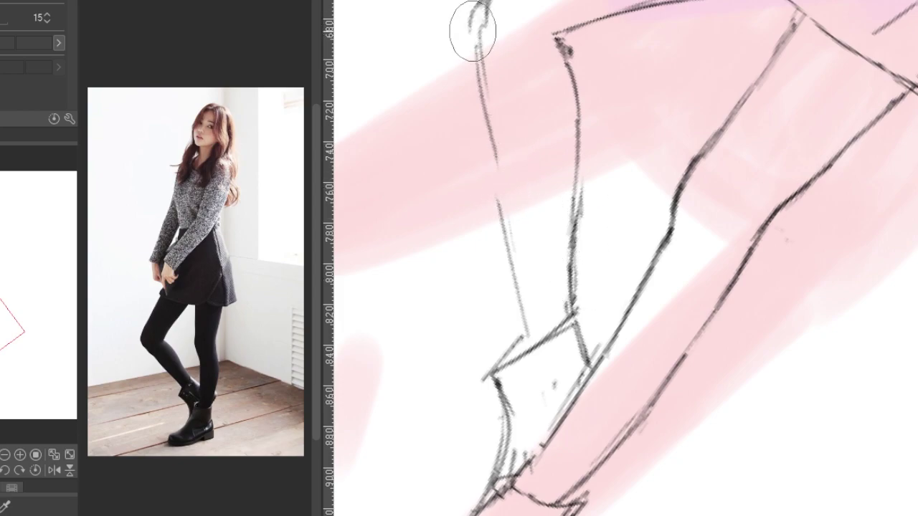
pyautogui.moveTo(471, 37); pyautogui.dragTo(499, 206)
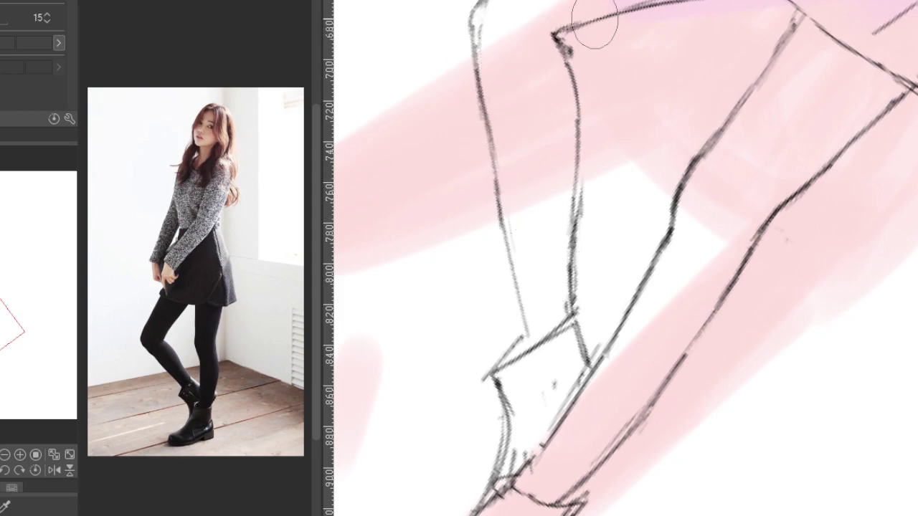
pyautogui.moveTo(597, 23); pyautogui.dragTo(558, 256)
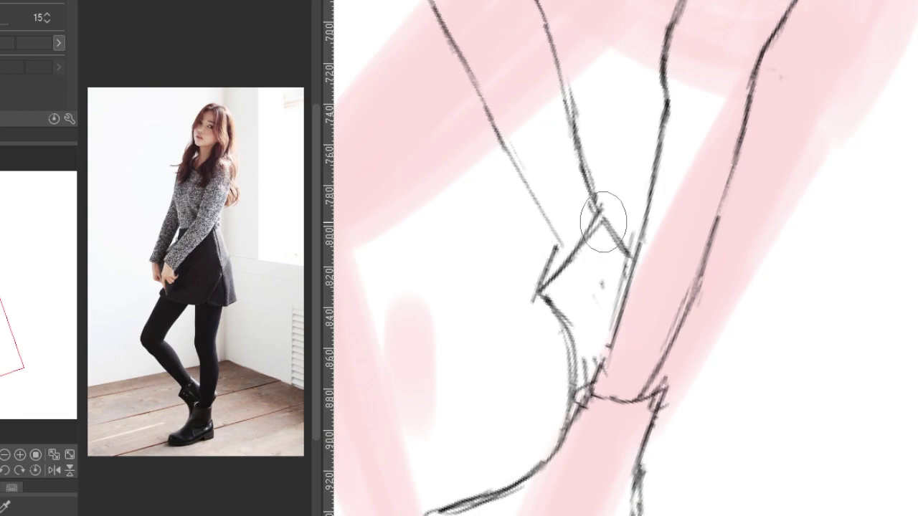
# - Refine the standing leg's lower contours, the boot cuff corners and the boot's front edge, and add a crease across the boot
pyautogui.moveTo(714, 222); pyautogui.dragTo(664, 364)
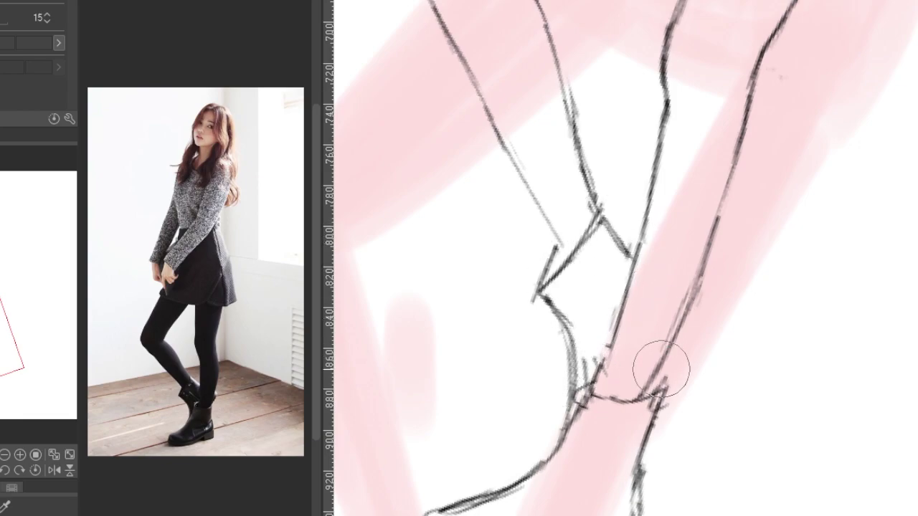
pyautogui.click(432, 511)
pyautogui.moveTo(505, 493); pyautogui.dragTo(539, 466)
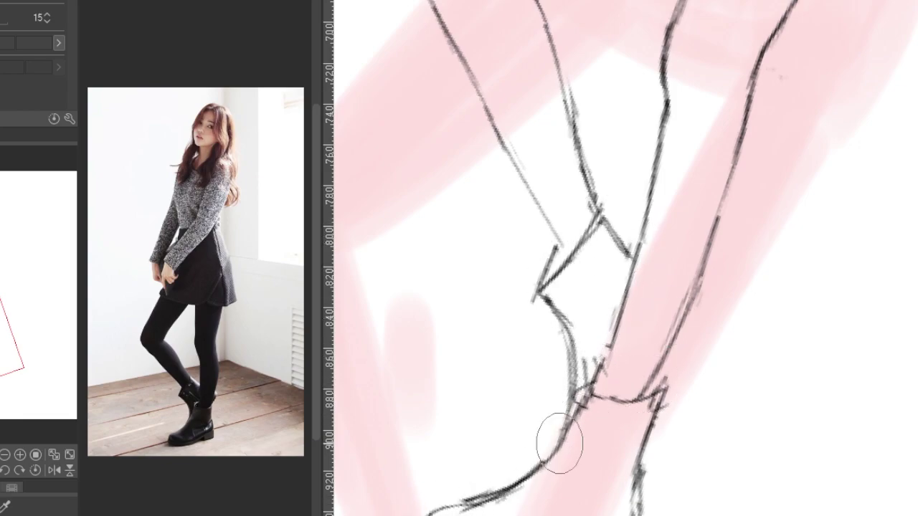
pyautogui.moveTo(549, 505); pyautogui.dragTo(605, 496)
pyautogui.moveTo(646, 395); pyautogui.dragTo(657, 387)
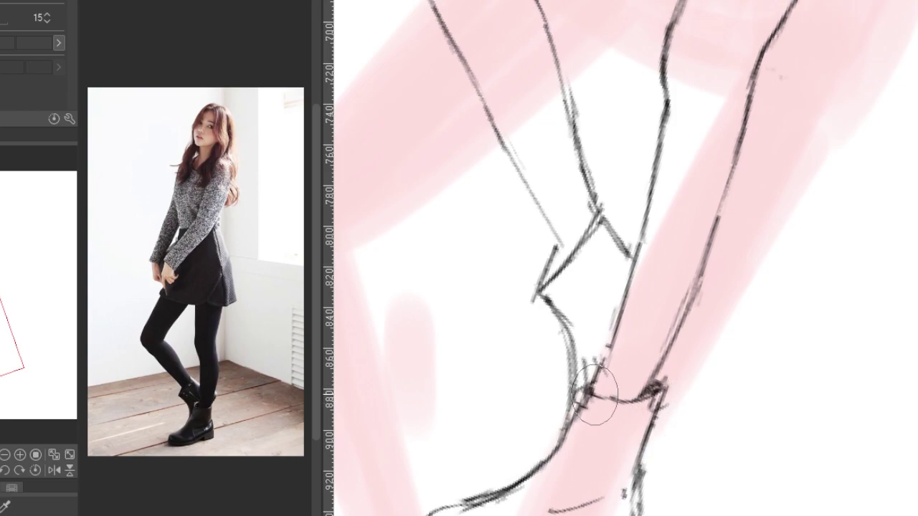
# - Select the head with the surrounding hair, scale it down to 93% and reposition it over the neck
pyautogui.scroll(5, 594, 389)
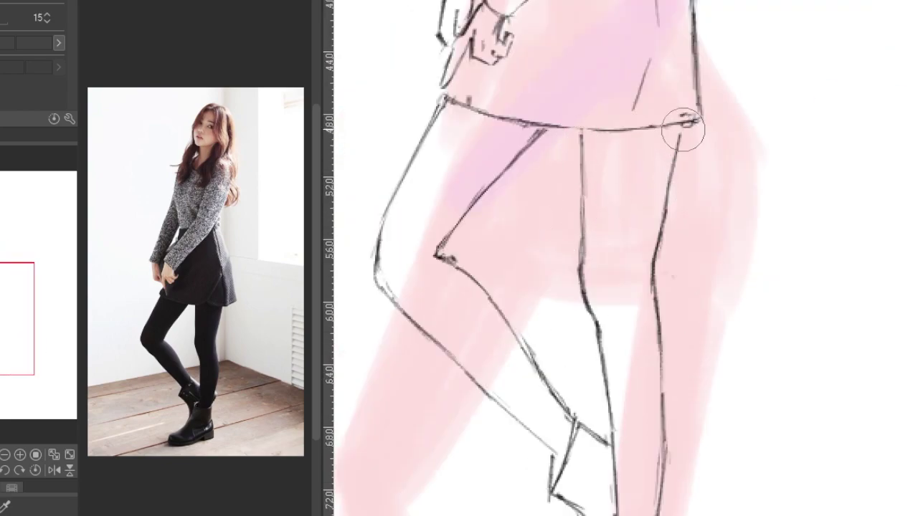
pyautogui.scroll(4, 696, 115)
pyautogui.scroll(3, 667, 304)
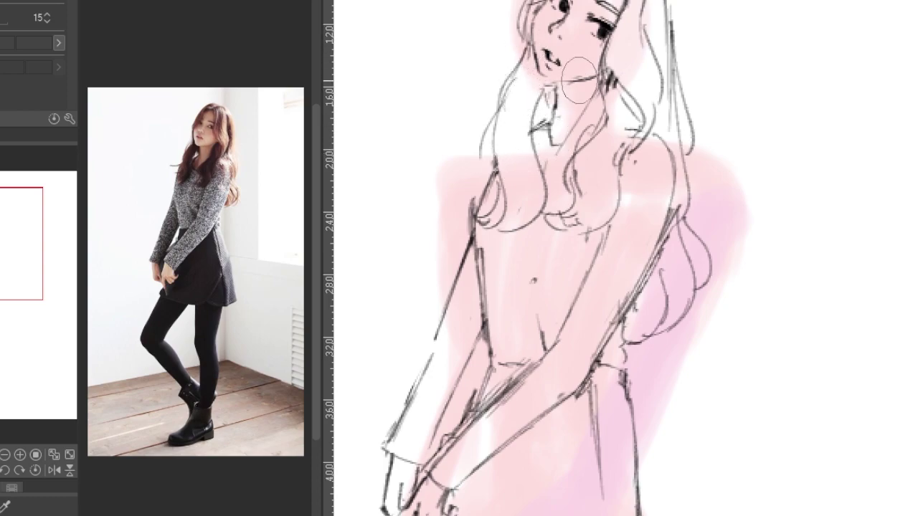
pyautogui.scroll(-3, 578, 80)
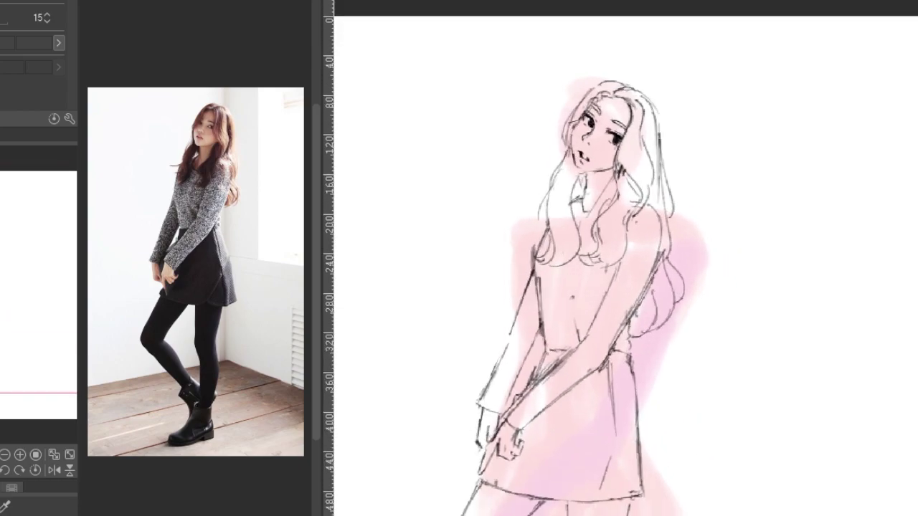
pyautogui.scroll(2, 718, 215)
pyautogui.press('m')
pyautogui.moveTo(445, 2); pyautogui.dragTo(707, 163)
pyautogui.hotkey('ctrl', 't')
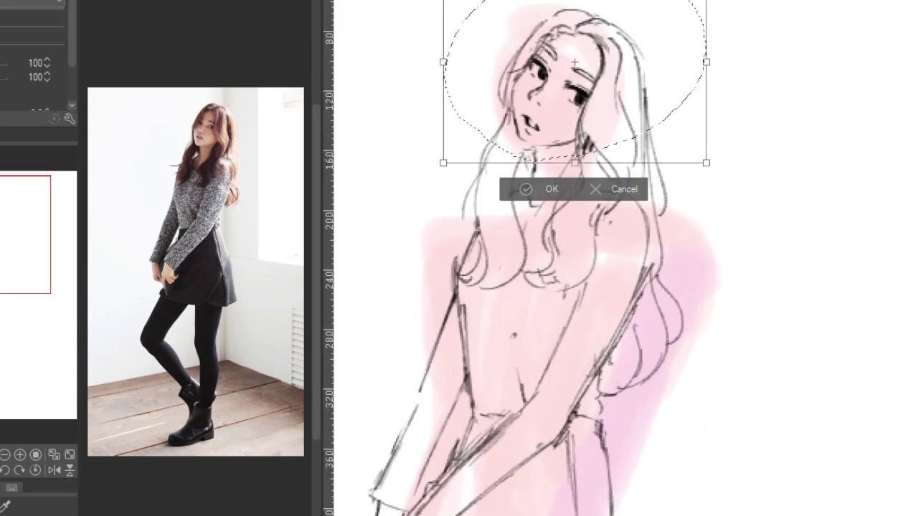
pyautogui.moveTo(706, 1); pyautogui.dragTo(687, 16)
pyautogui.moveTo(660, 63); pyautogui.dragTo(667, 66)
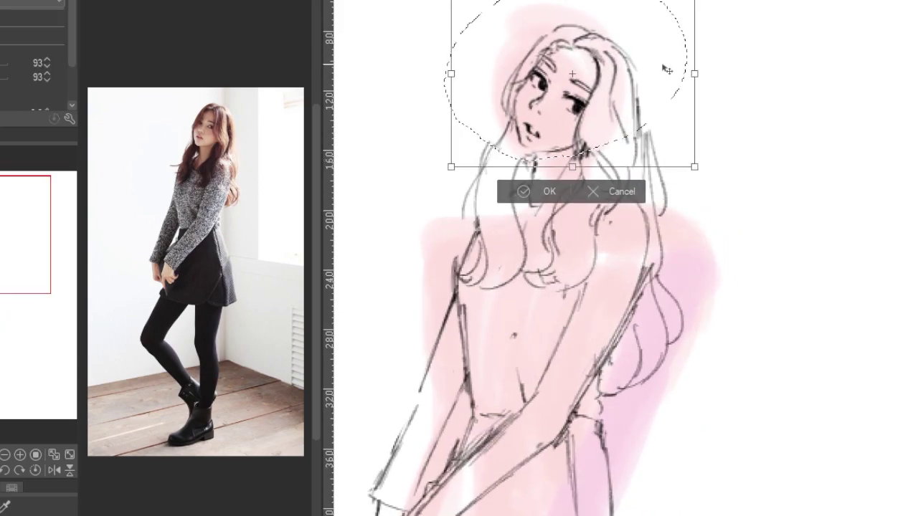
pyautogui.press('Return')
pyautogui.hotkey('ctrl', 'd')
# - Touch up the neck and collar lines below the resized head
pyautogui.press('p')
pyautogui.scroll(1, 523, 183)
pyautogui.moveTo(559, 164); pyautogui.dragTo(535, 215)
pyautogui.scroll(-1, 545, 258)
pyautogui.moveTo(595, 287); pyautogui.dragTo(544, 205)
pyautogui.scroll(2, 545, 258)
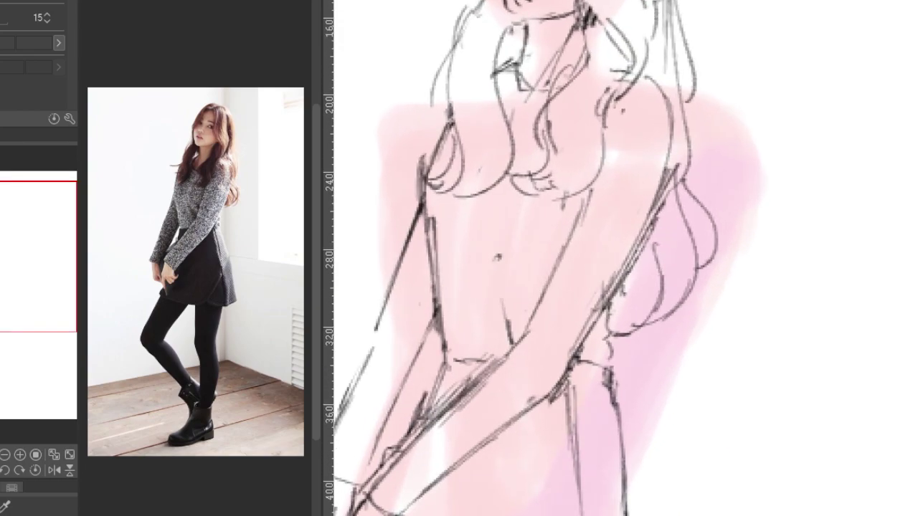
pyautogui.scroll(-2, 666, 165)
# - Redraw the bent leg's outer thigh line and straighten the standing leg's thigh lines below the hem
pyautogui.moveTo(666, 287); pyautogui.dragTo(645, 108)
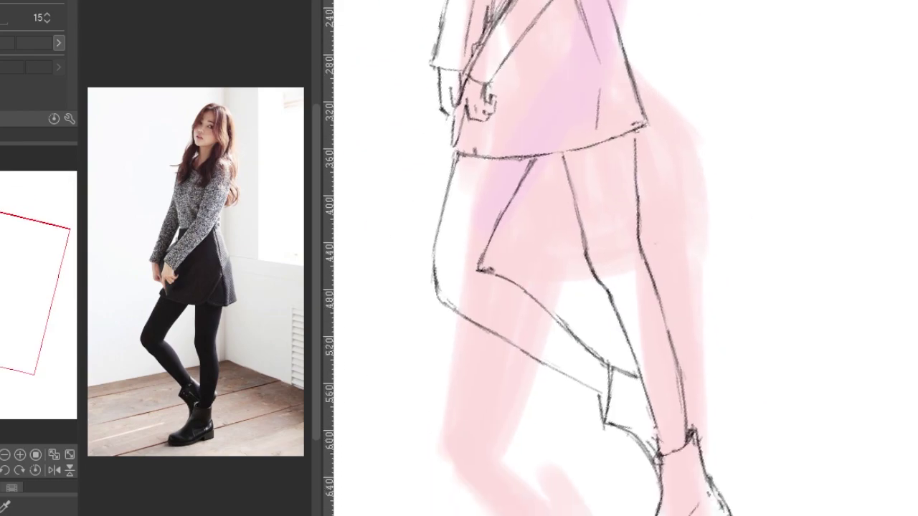
pyautogui.moveTo(448, 155); pyautogui.dragTo(433, 260)
pyautogui.moveTo(452, 183); pyautogui.dragTo(436, 281)
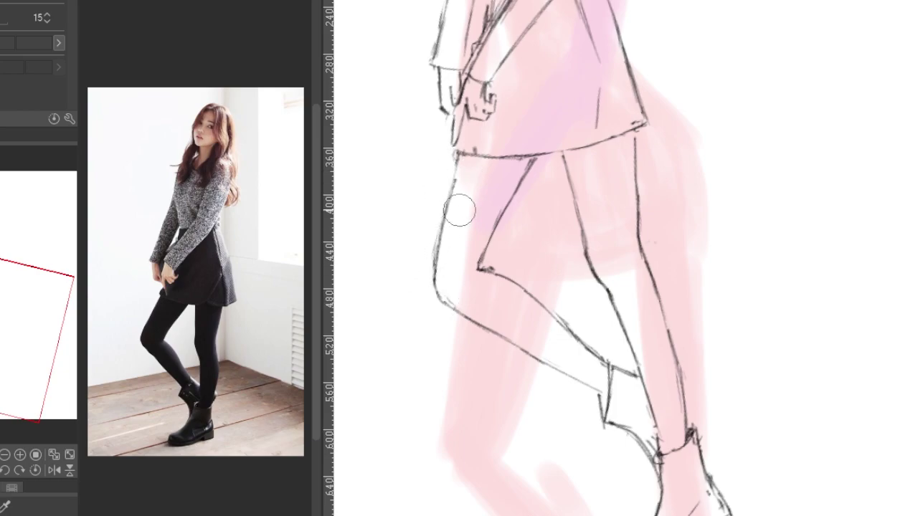
pyautogui.moveTo(459, 156); pyautogui.dragTo(434, 269)
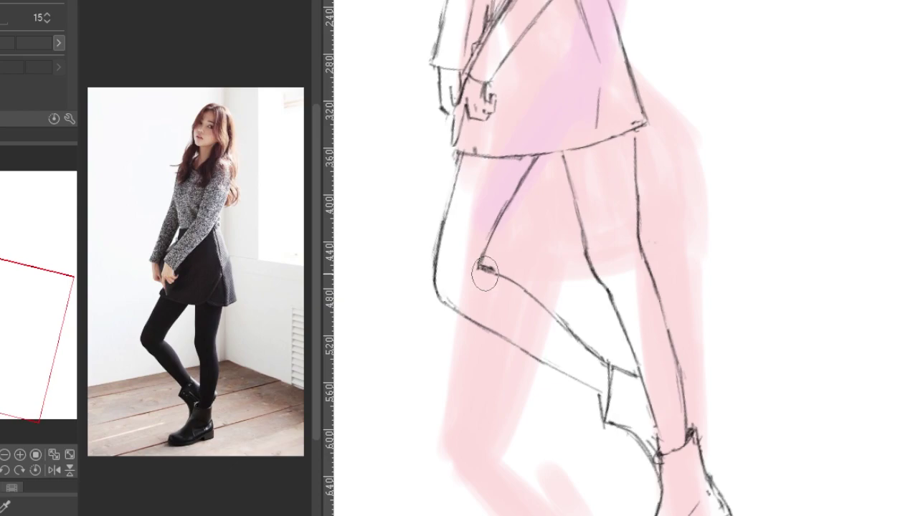
pyautogui.hotkey('ctrl', 'shift', 'r')
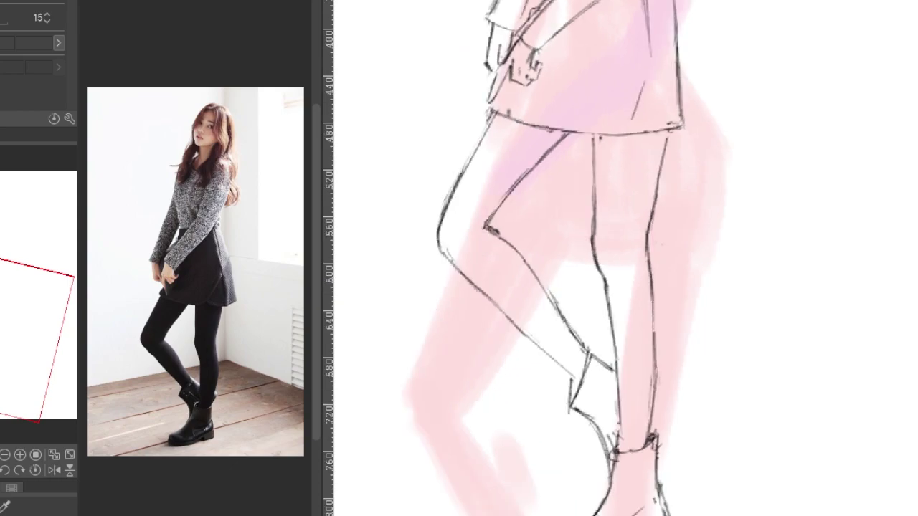
pyautogui.moveTo(593, 157); pyautogui.dragTo(595, 235)
pyautogui.moveTo(665, 131); pyautogui.dragTo(646, 229)
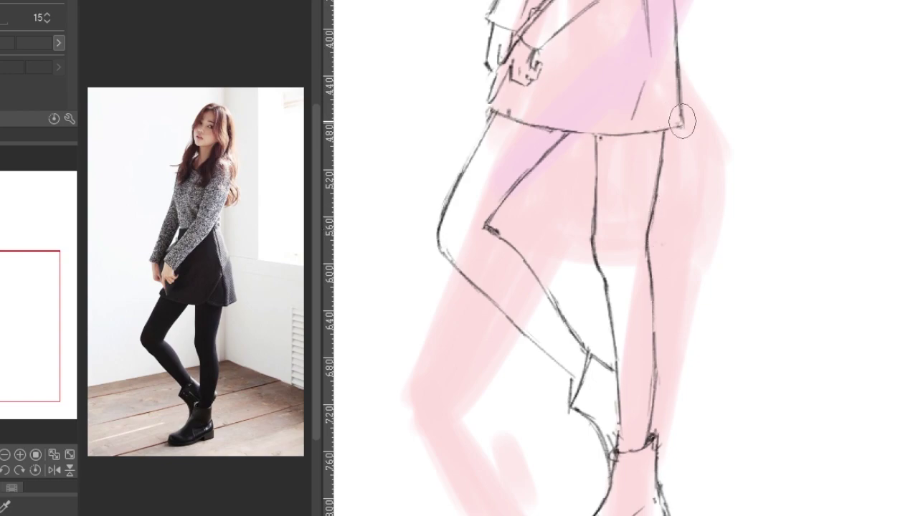
# - Select the head, hair and upper torso and move them slightly down to shorten the upper body
pyautogui.scroll(5, 675, 134)
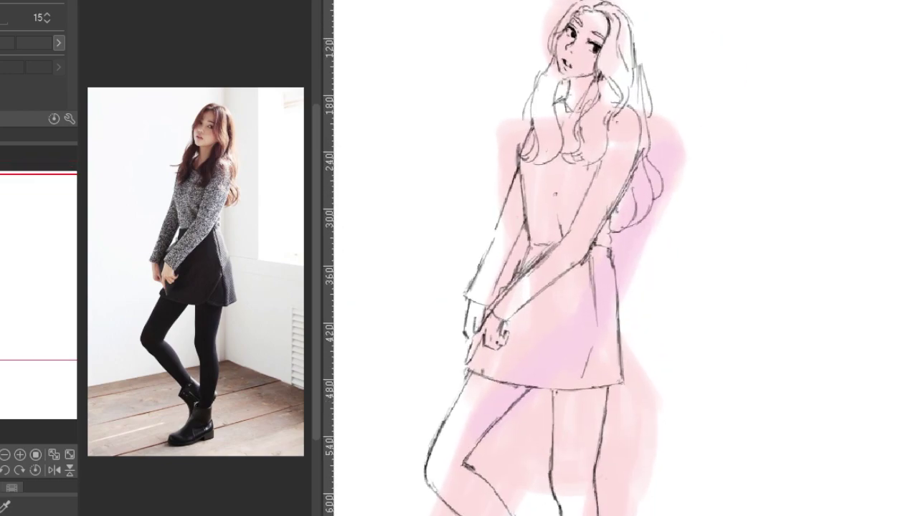
pyautogui.press('m')
pyautogui.moveTo(572, 191)
pyautogui.mouseDown()
pyautogui.moveTo(719, 185)
pyautogui.moveTo(545, 201)
pyautogui.mouseUp()
pyautogui.hotkey('ctrl', 't')
pyautogui.moveTo(653, 136); pyautogui.dragTo(651, 135)
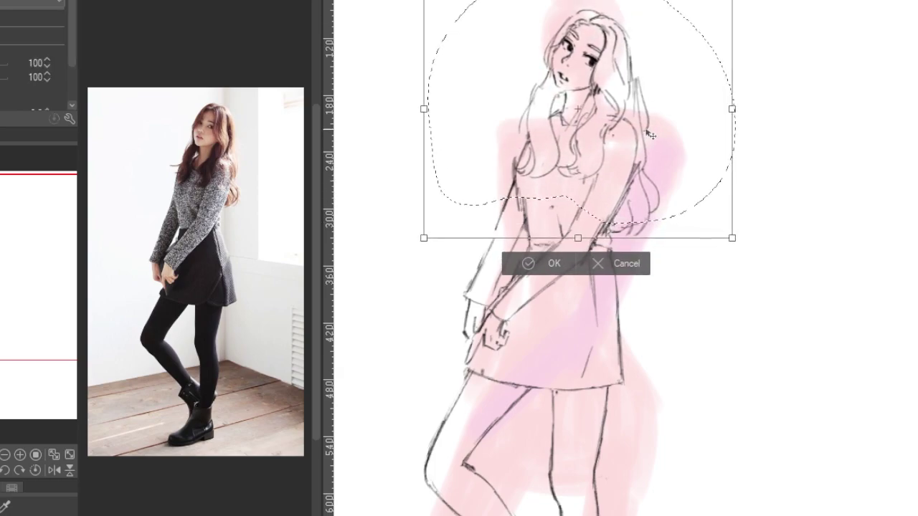
pyautogui.press('Return')
pyautogui.hotkey('ctrl', 'd')
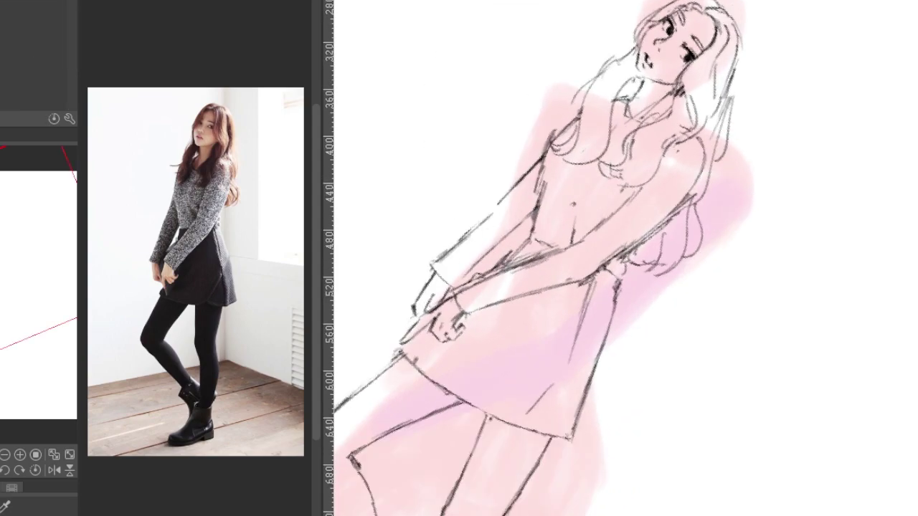
# - Redraw the torso's front contour from the hair to the waist to reconnect the shifted upper body
pyautogui.scroll(2, 624, 259)
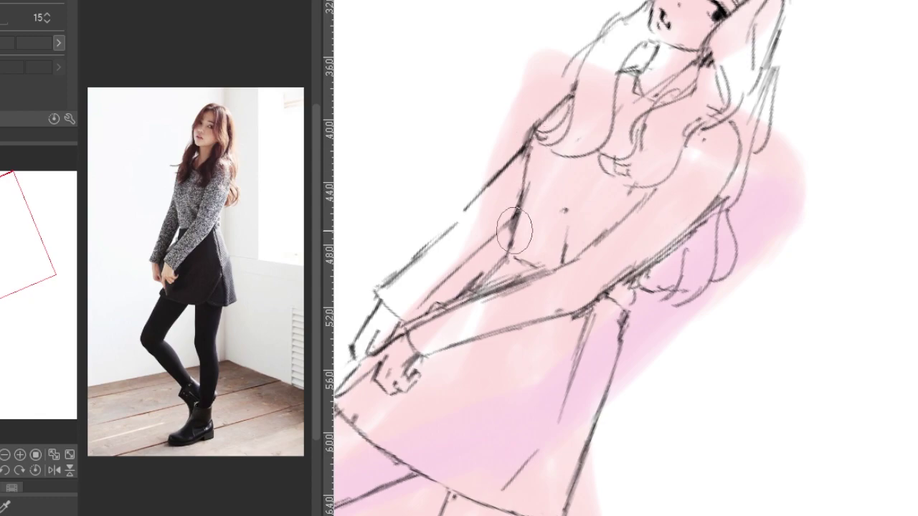
pyautogui.hotkey('ctrl', '@')
pyautogui.moveTo(543, 108)
pyautogui.mouseDown()
pyautogui.moveTo(511, 83)
pyautogui.moveTo(508, 108)
pyautogui.moveTo(525, 158)
pyautogui.moveTo(510, 221)
pyautogui.moveTo(527, 181)
pyautogui.mouseUp()
pyautogui.moveTo(532, 89)
pyautogui.mouseDown()
pyautogui.moveTo(534, 111)
pyautogui.moveTo(534, 93)
pyautogui.mouseUp()
pyautogui.moveTo(522, 240)
pyautogui.mouseDown()
pyautogui.moveTo(533, 274)
pyautogui.moveTo(504, 332)
pyautogui.mouseUp()
pyautogui.scroll(-4, 504, 332)
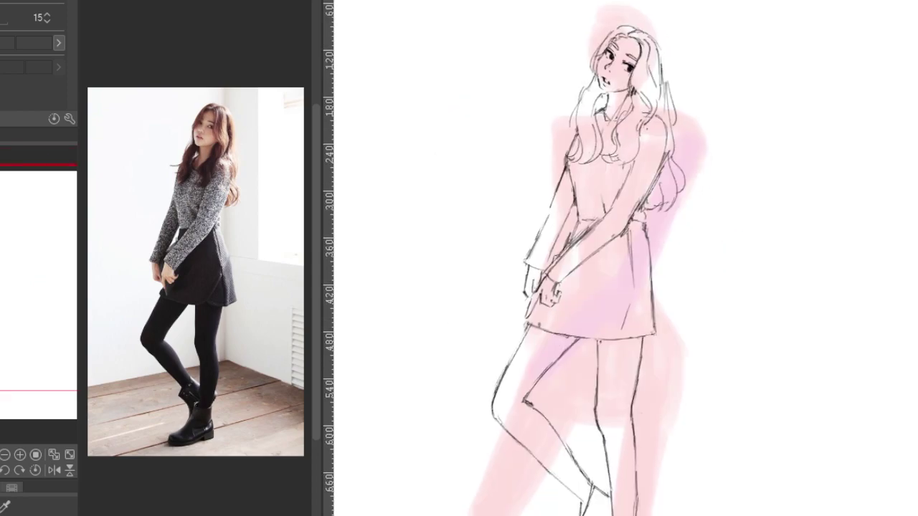
# - Select both legs below the skirt hem and scale them to 98%
pyautogui.scroll(2, 559, 258)
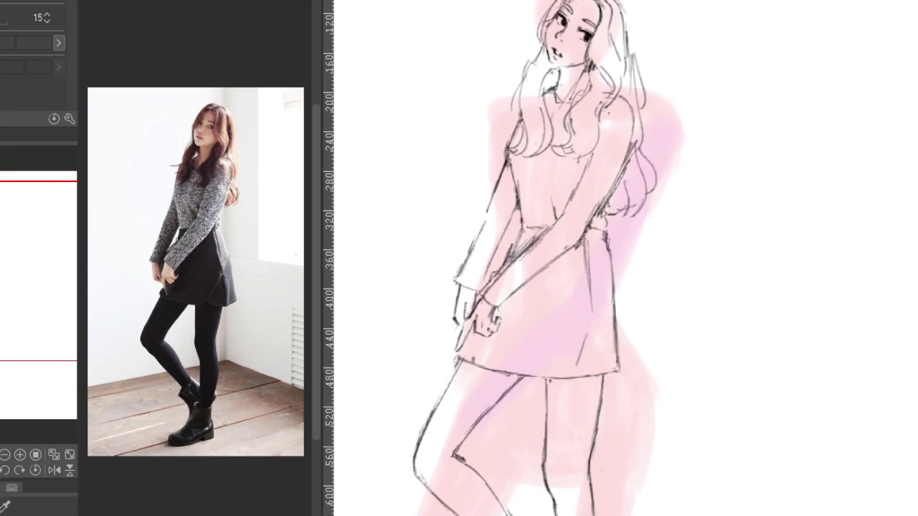
pyautogui.scroll(-1, 560, 258)
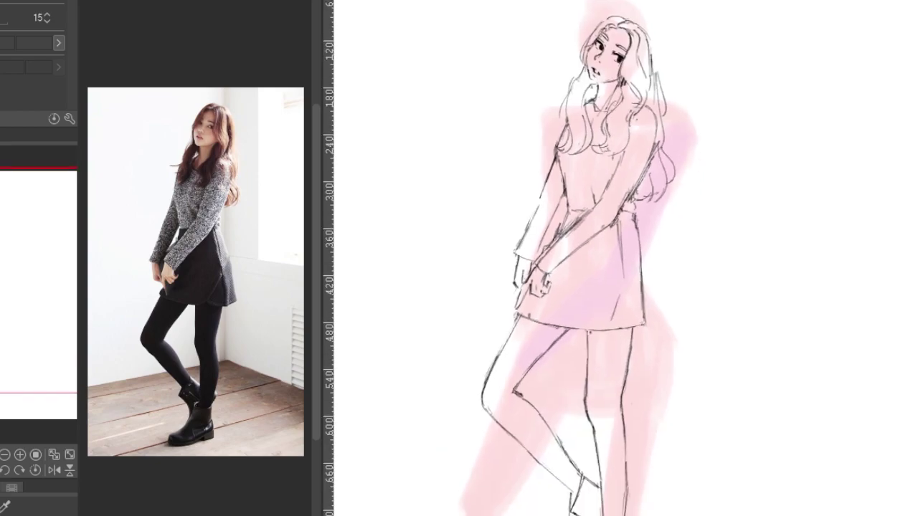
pyautogui.press('m')
pyautogui.moveTo(502, 322)
pyautogui.mouseDown()
pyautogui.moveTo(771, 496)
pyautogui.moveTo(653, 240)
pyautogui.moveTo(513, 276)
pyautogui.mouseUp()
pyautogui.hotkey('ctrl', 't')
pyautogui.moveTo(760, 301); pyautogui.dragTo(756, 305)
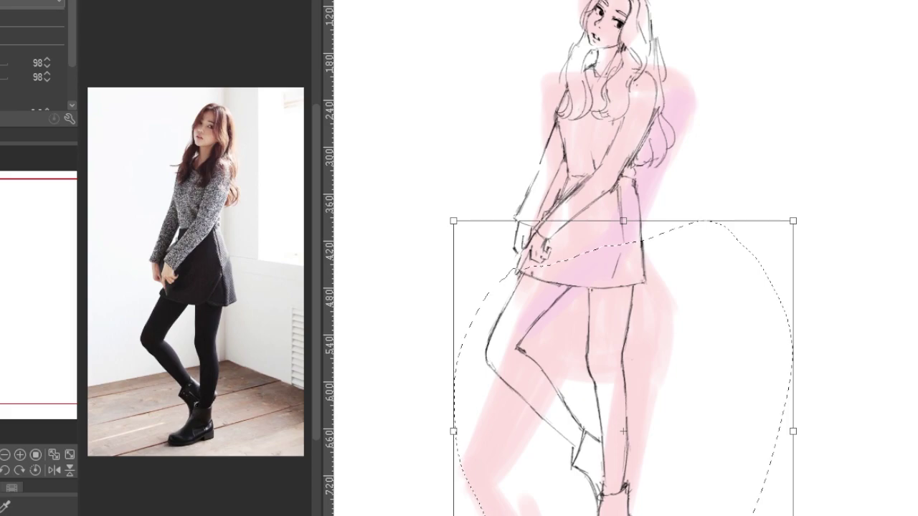
pyautogui.press('Return')
# - Select the legs from mid-thigh down and move them slightly up to shorten the thighs
pyautogui.moveTo(506, 319)
pyautogui.mouseDown()
pyautogui.moveTo(456, 515)
pyautogui.moveTo(631, 307)
pyautogui.mouseUp()
pyautogui.hotkey('ctrl', 't')
pyautogui.moveTo(644, 419); pyautogui.dragTo(644, 410)
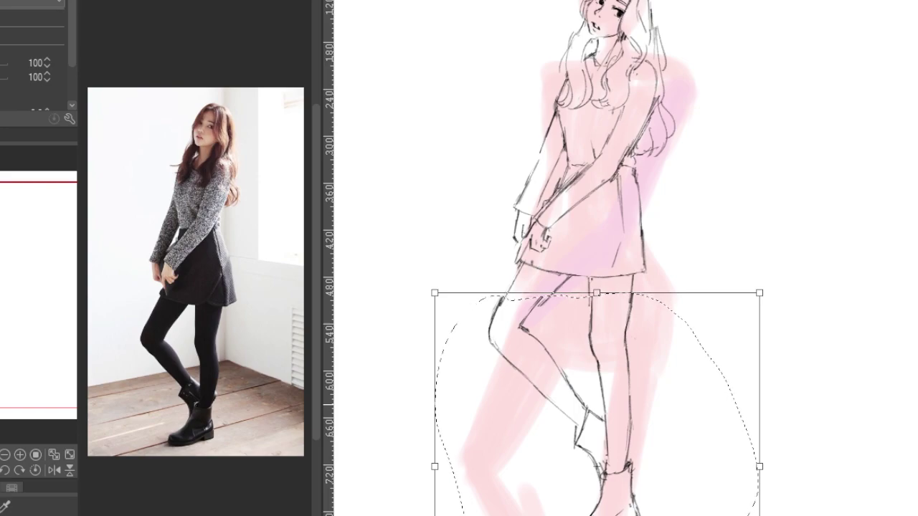
pyautogui.press('Return')
pyautogui.hotkey('ctrl', 'd')
pyautogui.scroll(3, 573, 258)
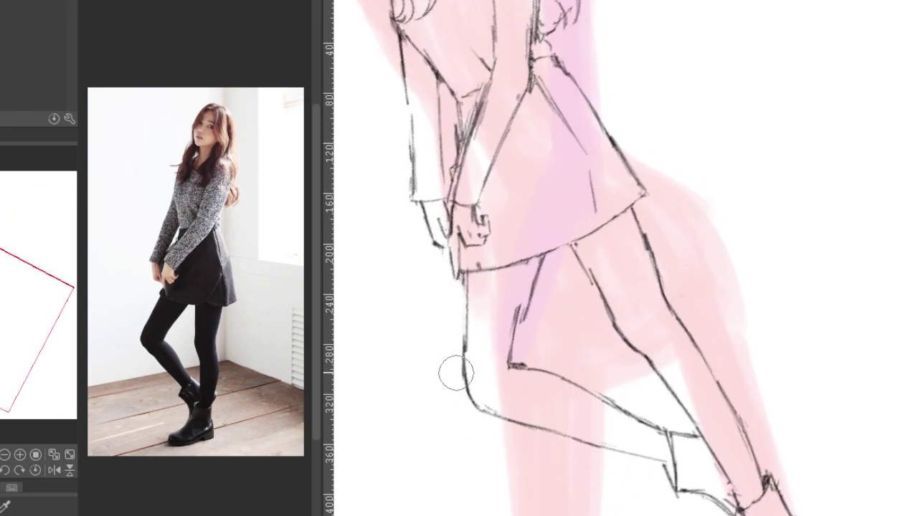
# - Erase the doubled thigh and knee lines on both legs so the shifted contours join cleanly
pyautogui.press('e')
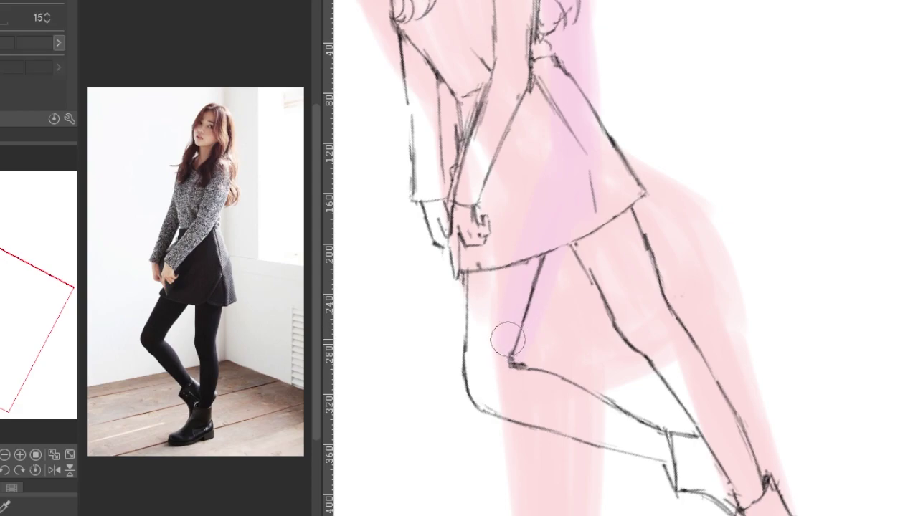
pyautogui.scroll(-5, 514, 358)
pyautogui.moveTo(552, 219); pyautogui.dragTo(555, 259)
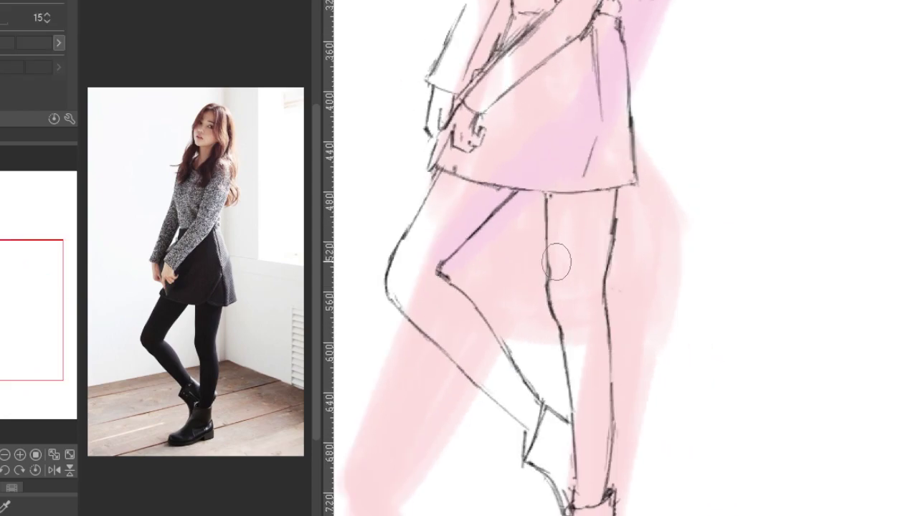
pyautogui.moveTo(623, 208); pyautogui.dragTo(617, 265)
pyautogui.moveTo(604, 372); pyautogui.dragTo(602, 435)
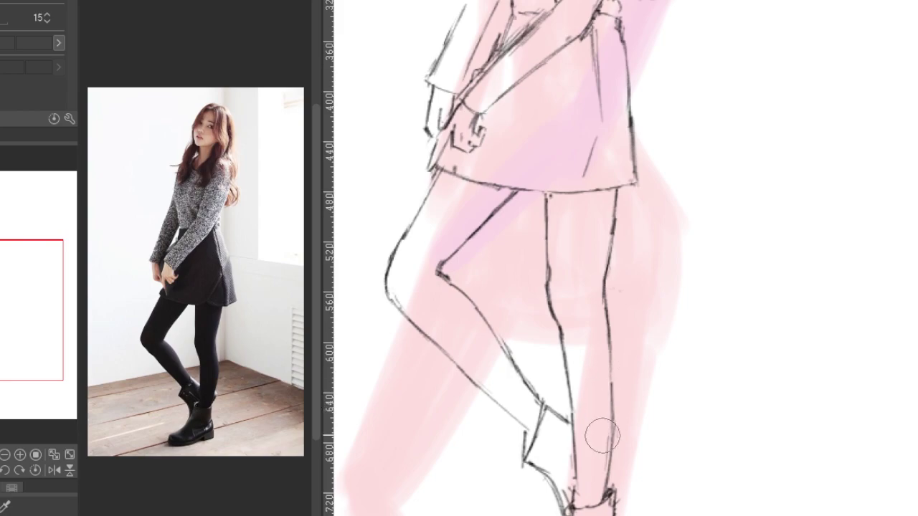
# - Select both lower legs and feet from mid-calf down and move them slightly up to shorten the calves
pyautogui.press('m')
pyautogui.scroll(-2, 603, 436)
pyautogui.moveTo(427, 502); pyautogui.dragTo(735, 513)
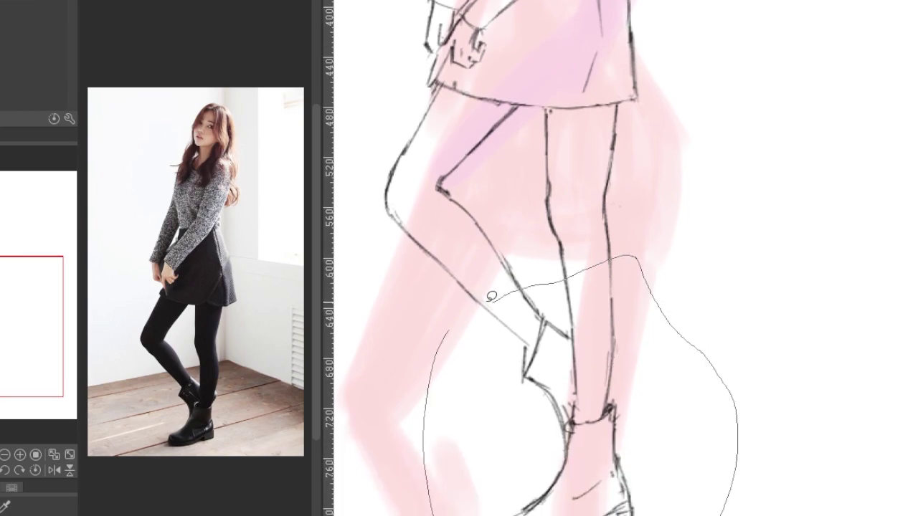
pyautogui.hotkey('ctrl', 't')
pyautogui.moveTo(603, 374); pyautogui.dragTo(601, 349)
pyautogui.press('Return')
pyautogui.hotkey('ctrl', 'z')
# - Select the raised foot and ankle and move them slightly down and outward to rejoin the bent leg's calf lines
pyautogui.moveTo(475, 262); pyautogui.dragTo(560, 422)
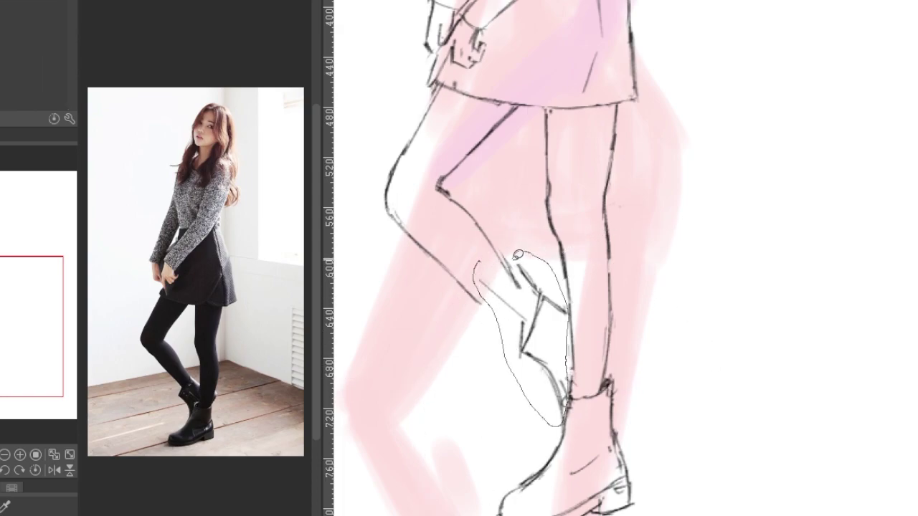
pyautogui.moveTo(517, 252); pyautogui.dragTo(518, 250)
pyautogui.hotkey('alt', 'BackSpace')
pyautogui.hotkey('ctrl', 'z')
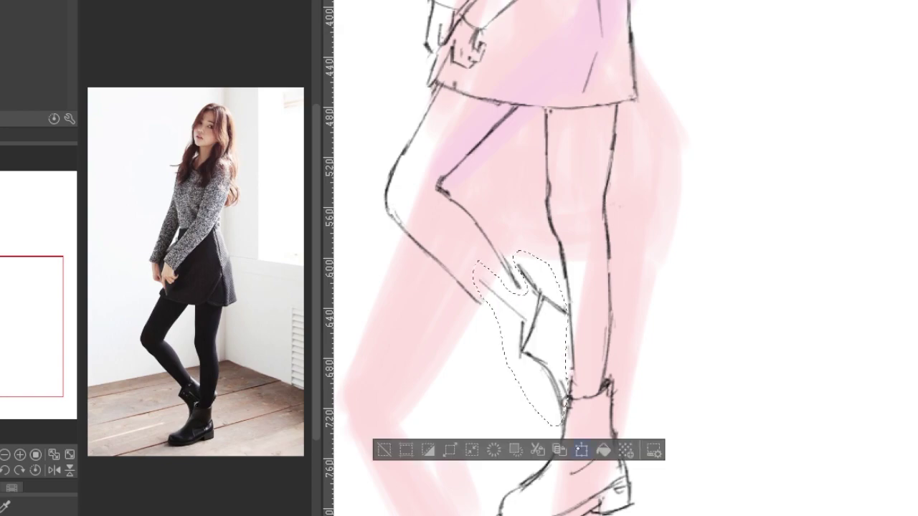
pyautogui.hotkey('ctrl', 't')
pyautogui.moveTo(556, 378); pyautogui.dragTo(552, 388)
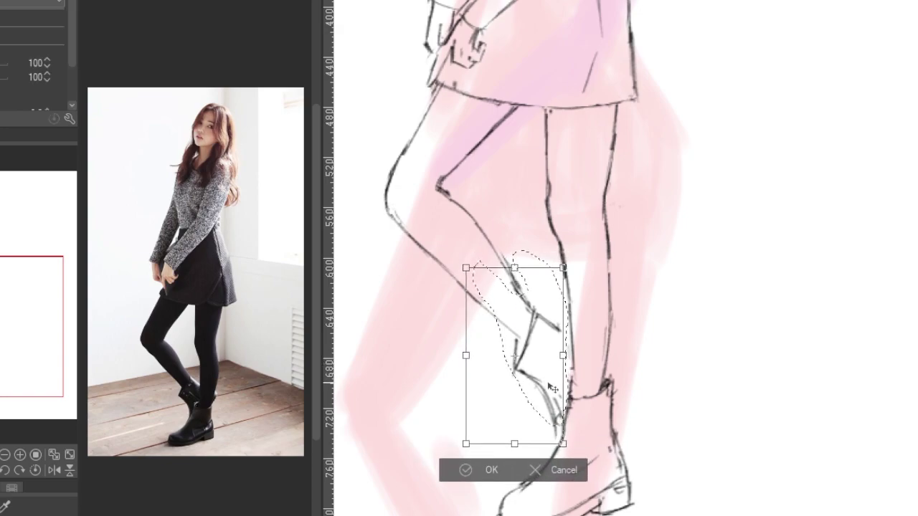
pyautogui.press('Return')
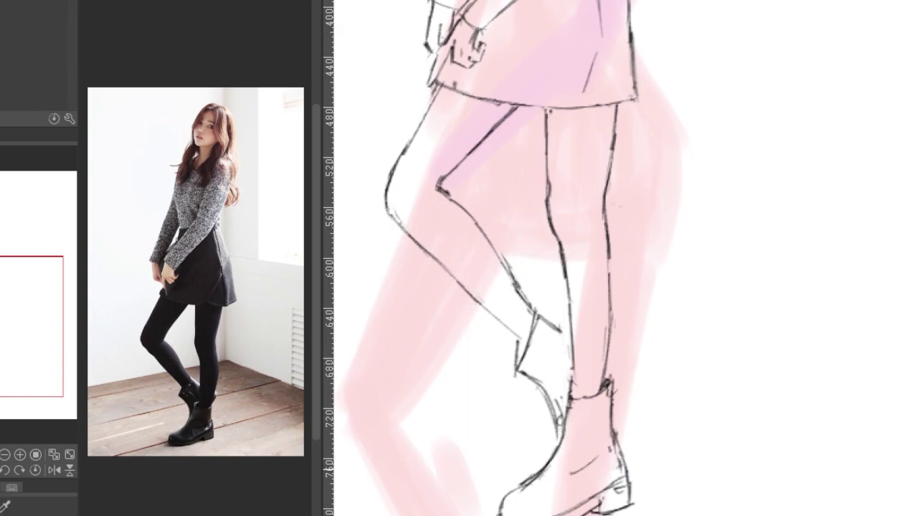
# - Clean up the raised foot's ankle opening, extending its inner line to the standing leg, and rework the standing boot's back cuff
pyautogui.press('^')
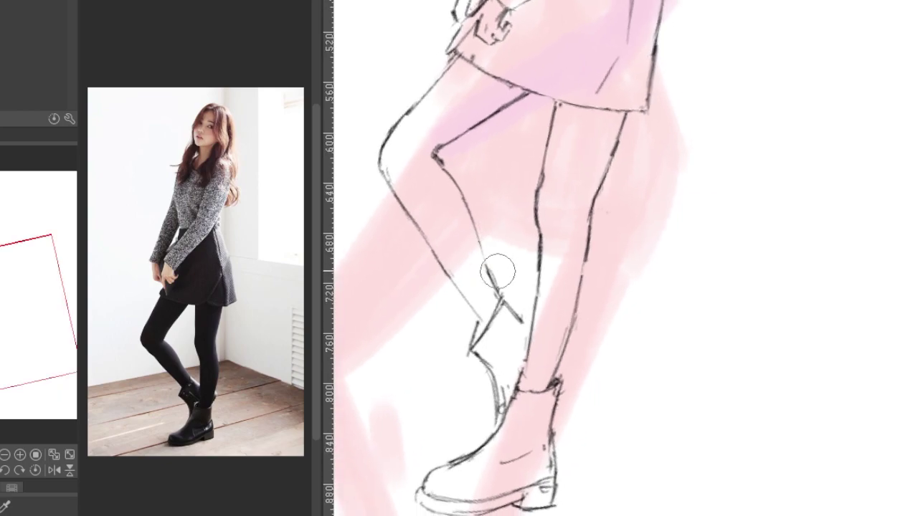
pyautogui.press('e')
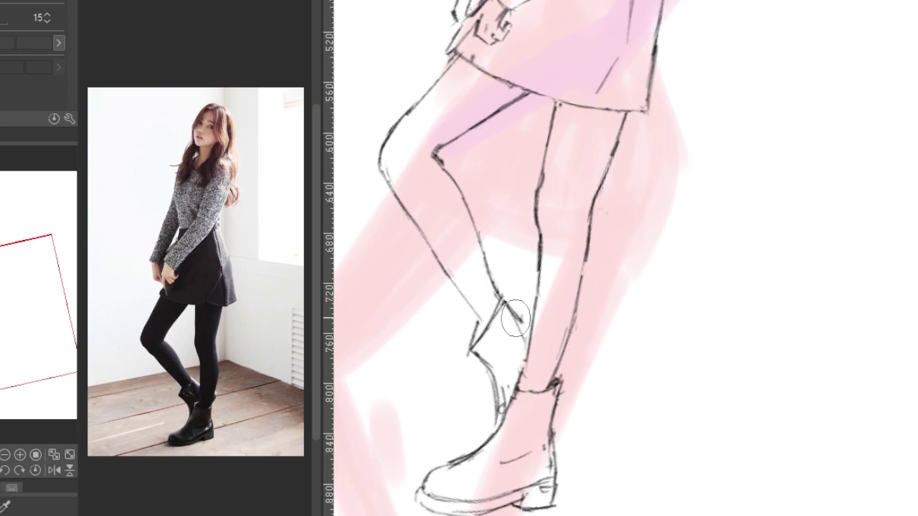
pyautogui.moveTo(564, 370); pyautogui.dragTo(560, 403)
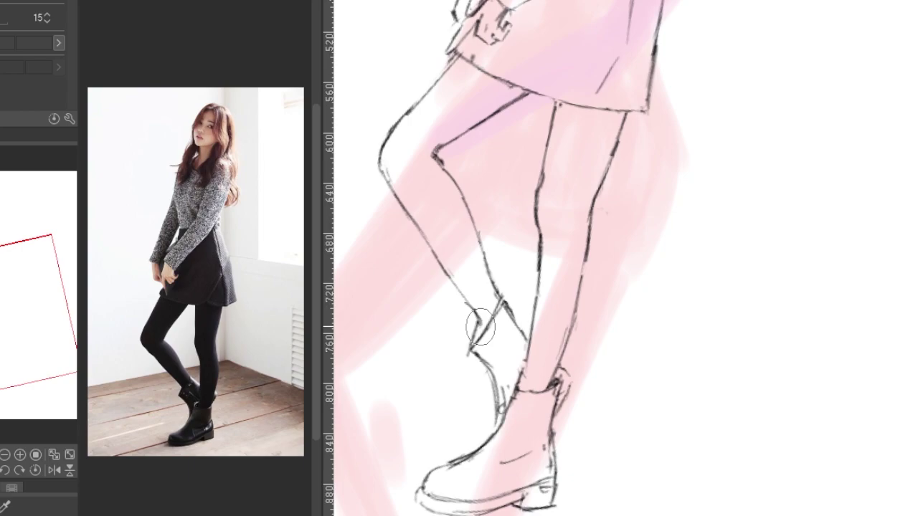
pyautogui.scroll(-3, 490, 384)
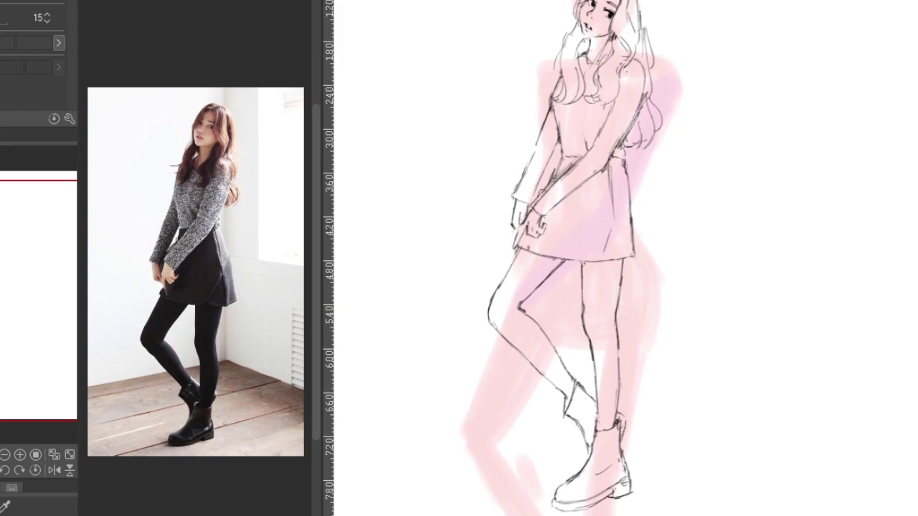
# - Reinforce the far sleeve, hand, front waist contour and the skirt's back edge with darker ink lines
pyautogui.press('p')
pyautogui.scroll(4, 595, 187)
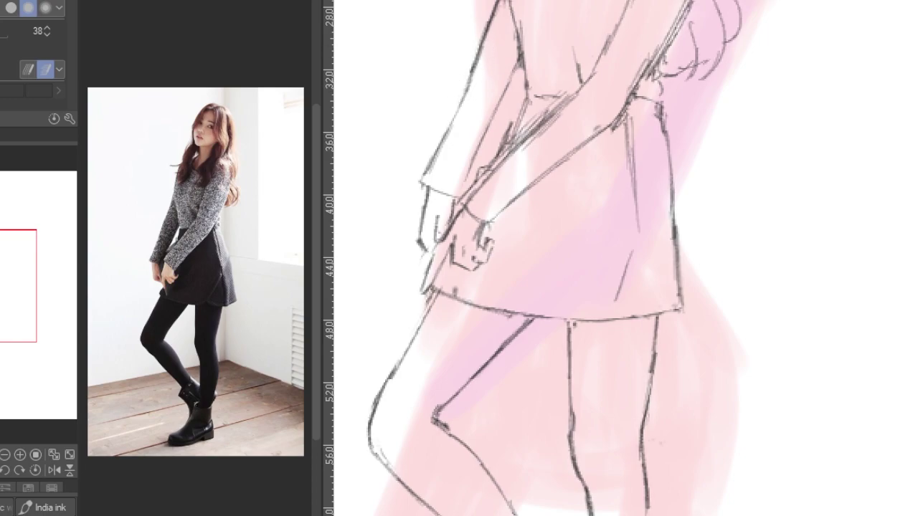
pyautogui.moveTo(465, 91)
pyautogui.mouseDown()
pyautogui.moveTo(420, 180)
pyautogui.moveTo(434, 190)
pyautogui.moveTo(424, 205)
pyautogui.moveTo(426, 242)
pyautogui.mouseUp()
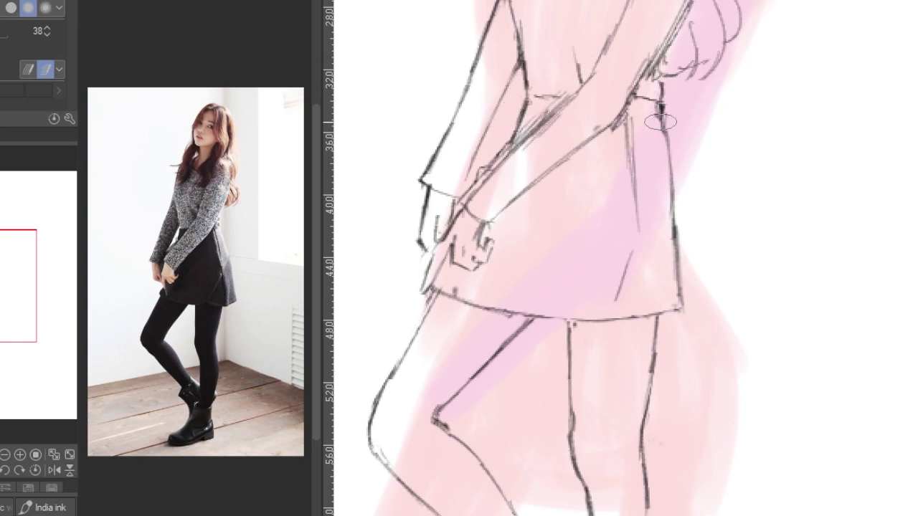
pyautogui.moveTo(672, 179); pyautogui.dragTo(679, 310)
# - Darken the outlines of both thighs and knees below the skirt hem with the ink pen
pyautogui.moveTo(429, 294)
pyautogui.mouseDown()
pyautogui.moveTo(386, 392)
pyautogui.moveTo(390, 377)
pyautogui.moveTo(373, 439)
pyautogui.moveTo(374, 466)
pyautogui.mouseUp()
pyautogui.moveTo(534, 320); pyautogui.dragTo(468, 376)
pyautogui.moveTo(565, 319); pyautogui.dragTo(583, 371)
pyautogui.moveTo(649, 366)
pyautogui.mouseDown()
pyautogui.moveTo(655, 322)
pyautogui.moveTo(645, 394)
pyautogui.mouseUp()
pyautogui.moveTo(434, 407)
pyautogui.mouseDown()
pyautogui.moveTo(454, 434)
pyautogui.moveTo(502, 314)
pyautogui.mouseUp()
pyautogui.moveTo(432, 254)
pyautogui.mouseDown()
pyautogui.moveTo(446, 478)
pyautogui.moveTo(439, 389)
pyautogui.moveTo(432, 473)
pyautogui.moveTo(417, 493)
pyautogui.moveTo(482, 460)
pyautogui.moveTo(485, 513)
pyautogui.mouseUp()
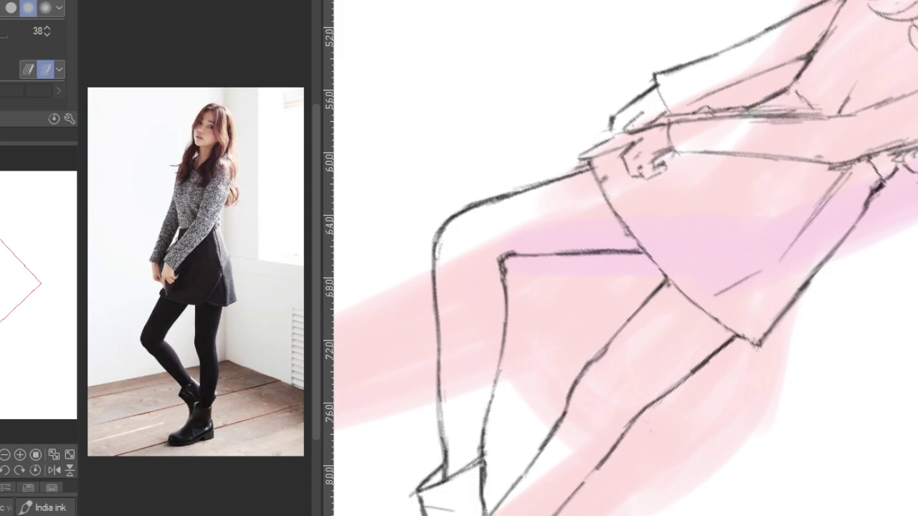
# - Darken the standing leg's calf contour and the outline of its boot from the cuff to the toe
pyautogui.moveTo(525, 471)
pyautogui.mouseDown()
pyautogui.moveTo(545, 323)
pyautogui.moveTo(598, 232)
pyautogui.moveTo(581, 345)
pyautogui.mouseUp()
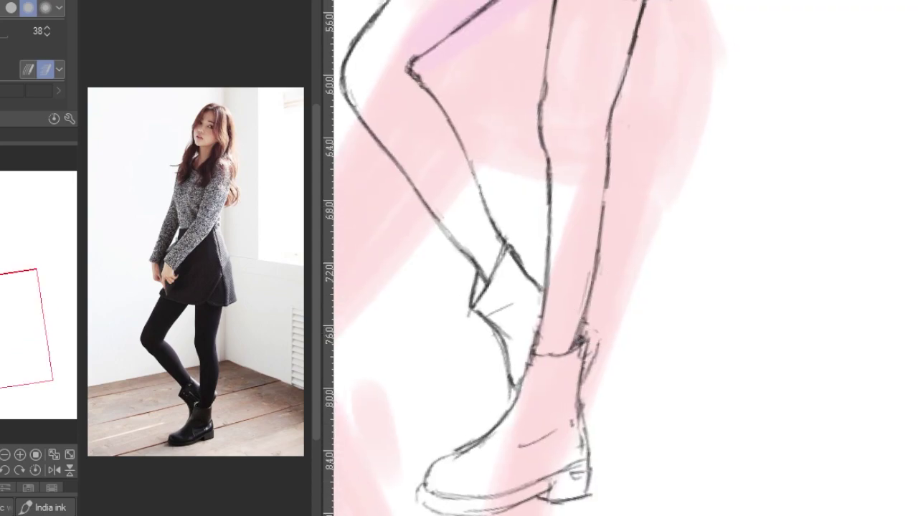
pyautogui.moveTo(599, 334); pyautogui.dragTo(579, 399)
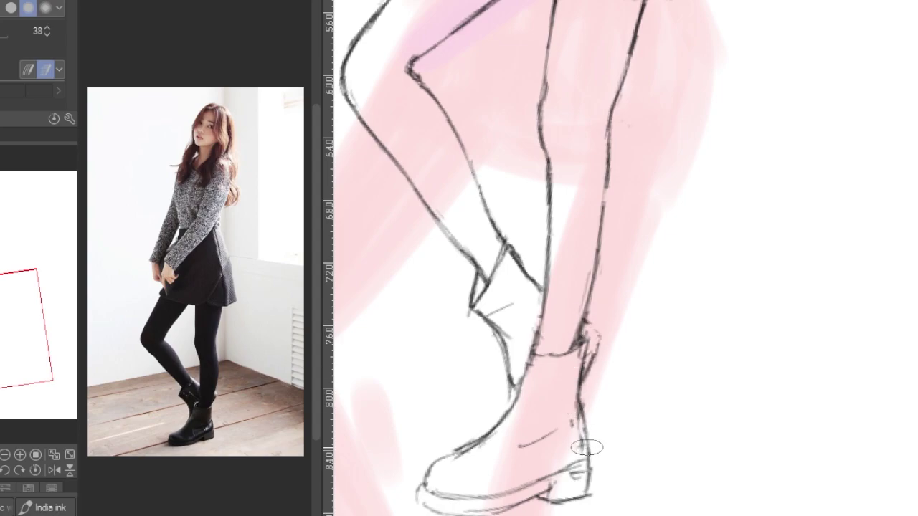
pyautogui.moveTo(438, 461); pyautogui.dragTo(420, 502)
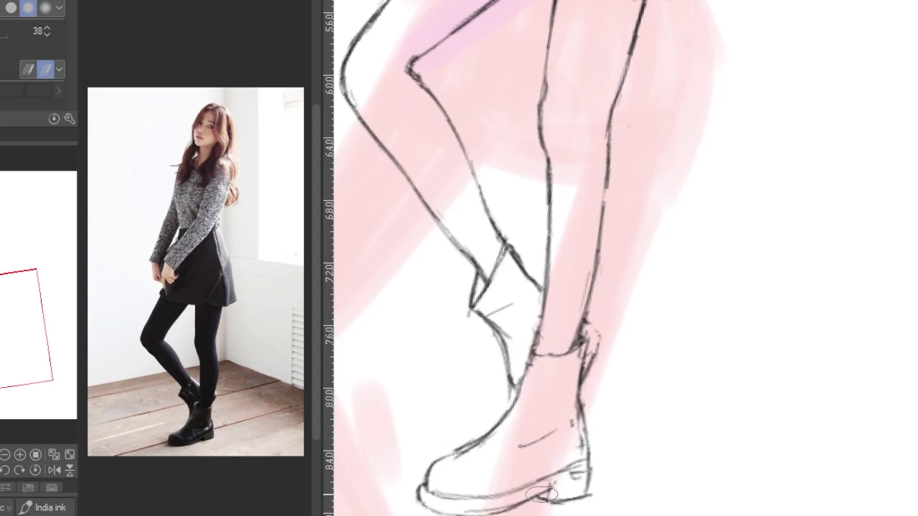
# - Redraw the near shoulder and the back of the upper arm as one dark curved contour
pyautogui.scroll(8, 586, 470)
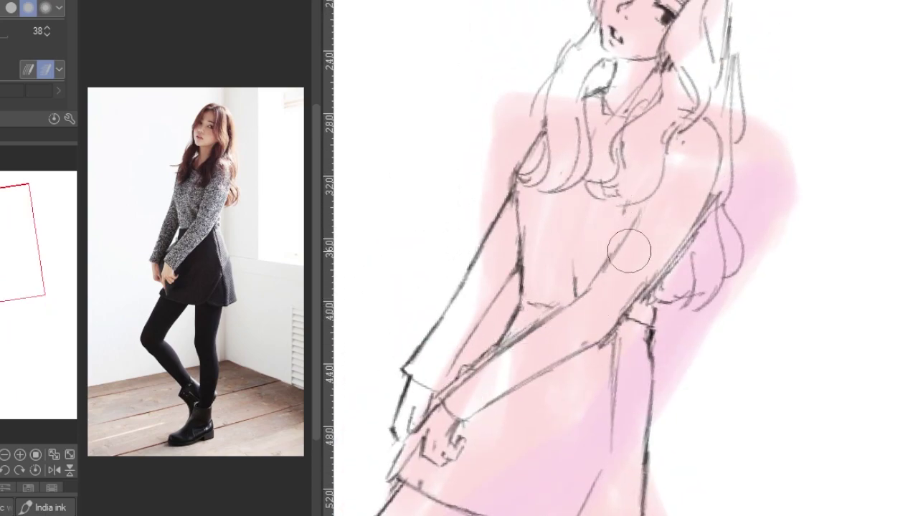
pyautogui.moveTo(715, 191); pyautogui.dragTo(660, 266)
pyautogui.moveTo(724, 101); pyautogui.dragTo(718, 147)
pyautogui.moveTo(678, 97); pyautogui.dragTo(732, 143)
pyautogui.moveTo(732, 86); pyautogui.dragTo(710, 165)
pyautogui.hotkey('ctrl', 'z')
pyautogui.moveTo(696, 118)
pyautogui.mouseDown()
pyautogui.moveTo(718, 163)
pyautogui.moveTo(709, 89)
pyautogui.mouseUp()
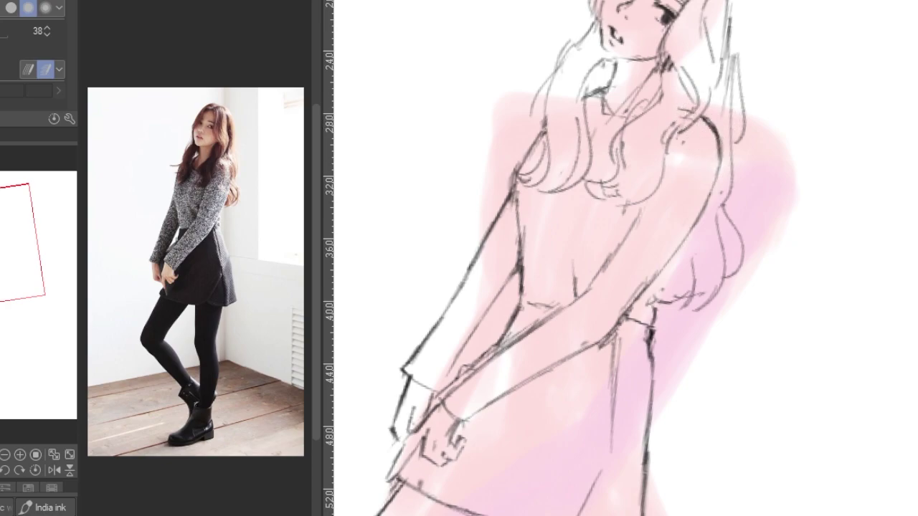
# - Darken the jaw and front shoulder lines and redraw the long strand of hair falling behind the back
pyautogui.scroll(5, 603, 44)
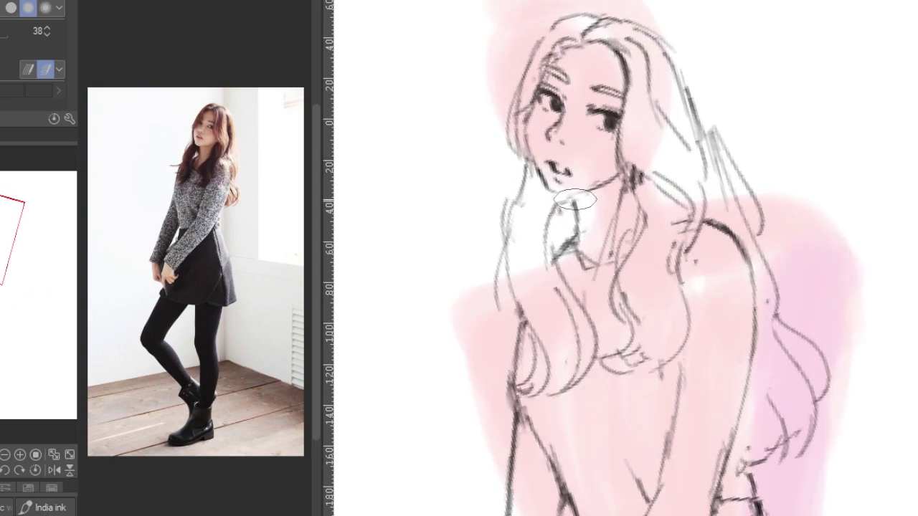
pyautogui.moveTo(520, 328)
pyautogui.mouseDown()
pyautogui.moveTo(512, 383)
pyautogui.moveTo(527, 416)
pyautogui.mouseUp()
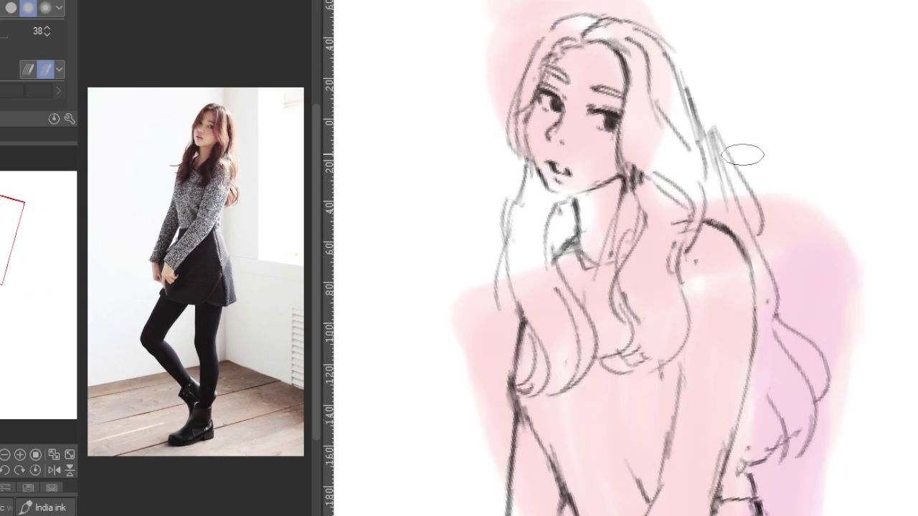
pyautogui.scroll(-3, 743, 155)
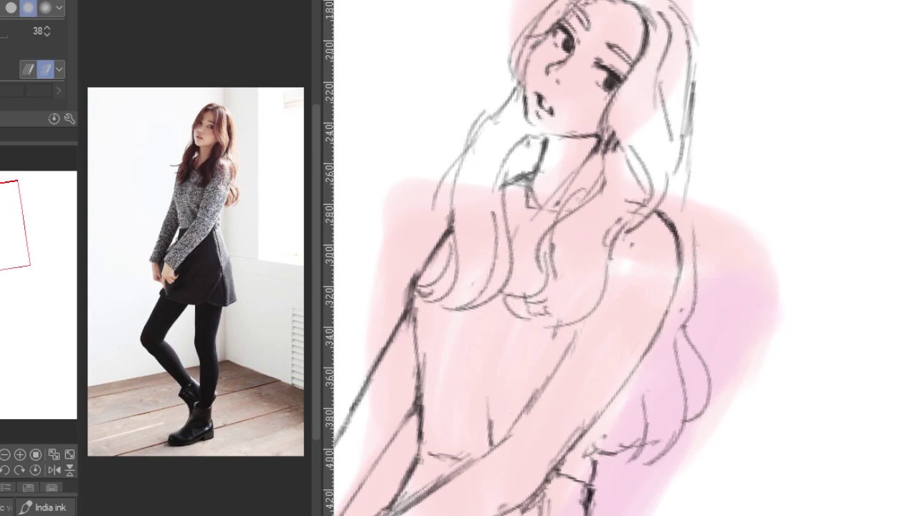
pyautogui.press('p')
pyautogui.moveTo(687, 115); pyautogui.dragTo(696, 264)
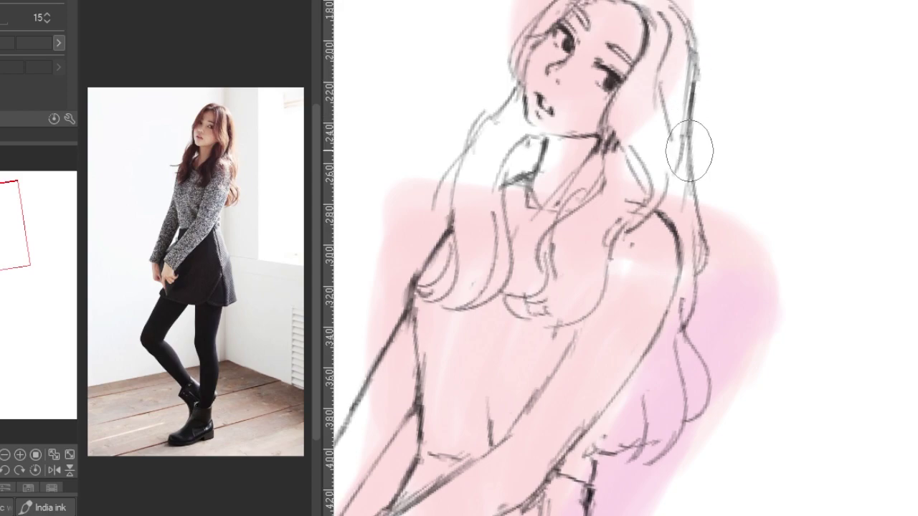
pyautogui.scroll(-3, 686, 148)
pyautogui.scroll(3, 686, 123)
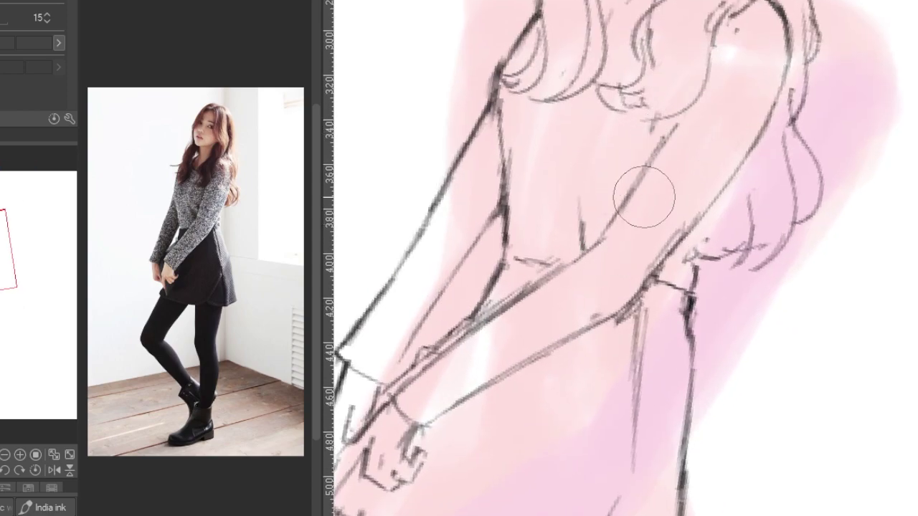
# - Redraw the front hair strand from the jaw to the far shoulder and clean up the near arm's inner contour
pyautogui.scroll(-2, 624, 308)
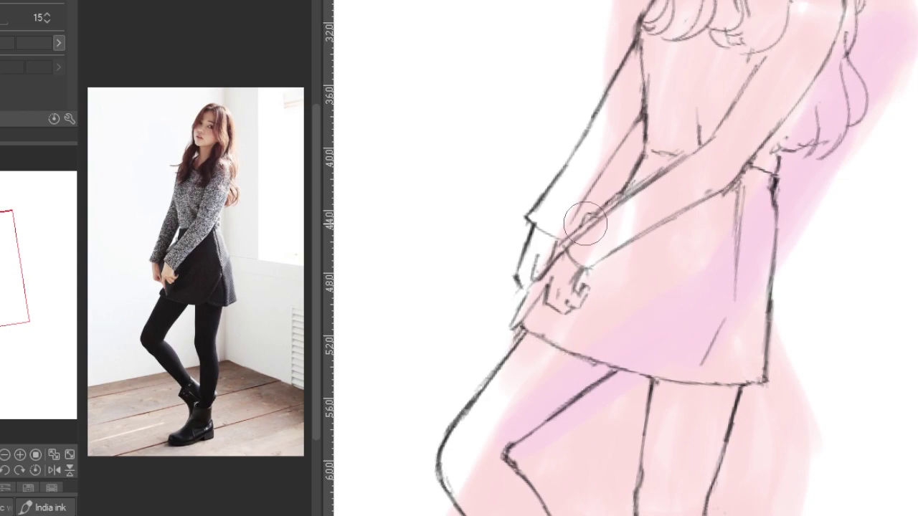
pyautogui.scroll(-2, 584, 223)
pyautogui.scroll(2, 563, 132)
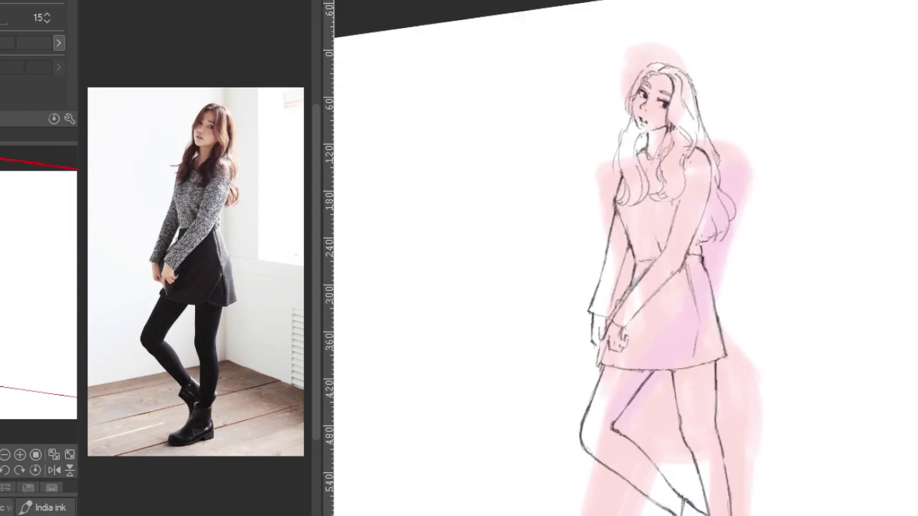
pyautogui.scroll(2, 563, 132)
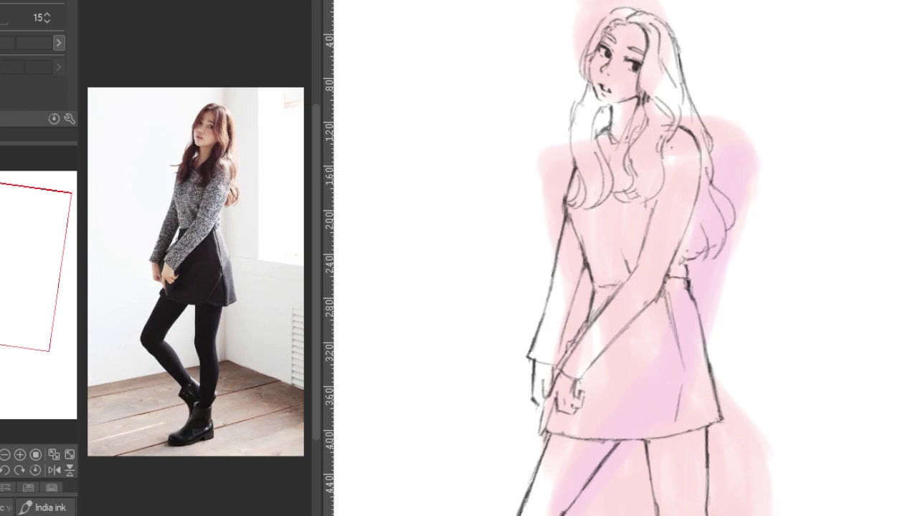
pyautogui.scroll(2, 620, 179)
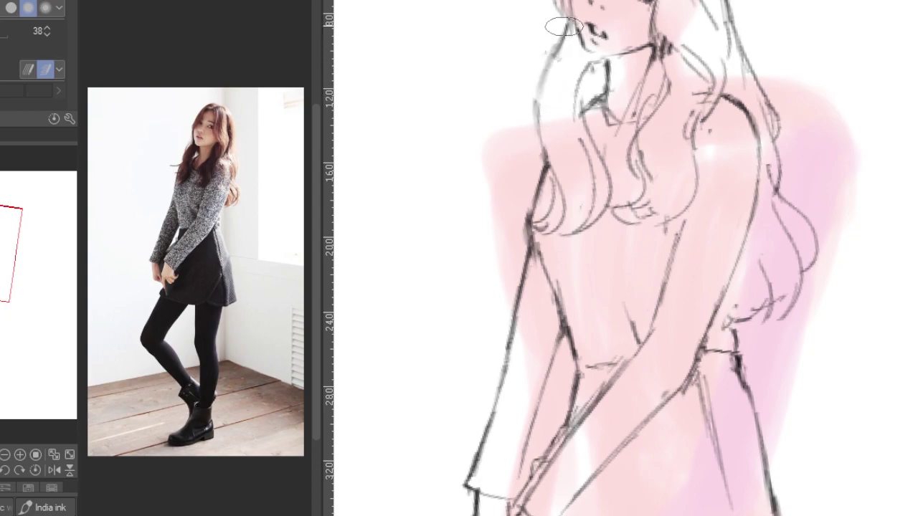
pyautogui.press('e')
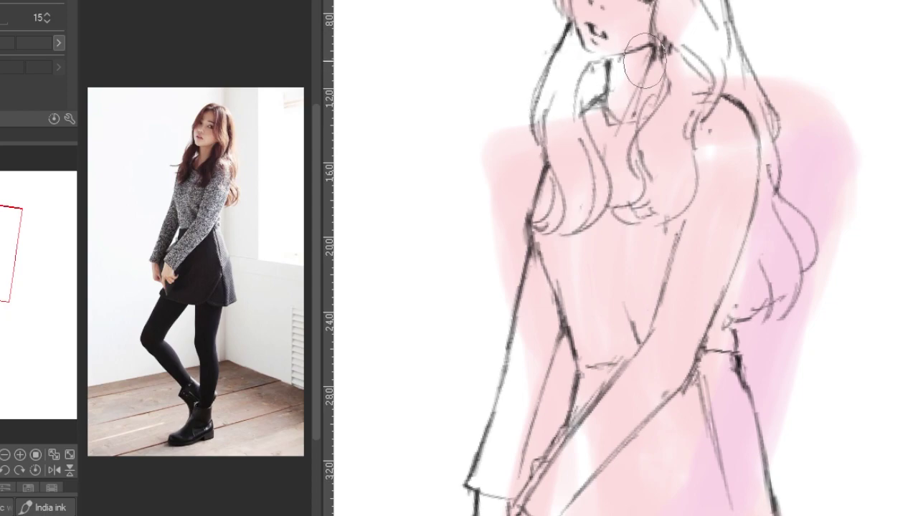
pyautogui.scroll(2, 194, 273)
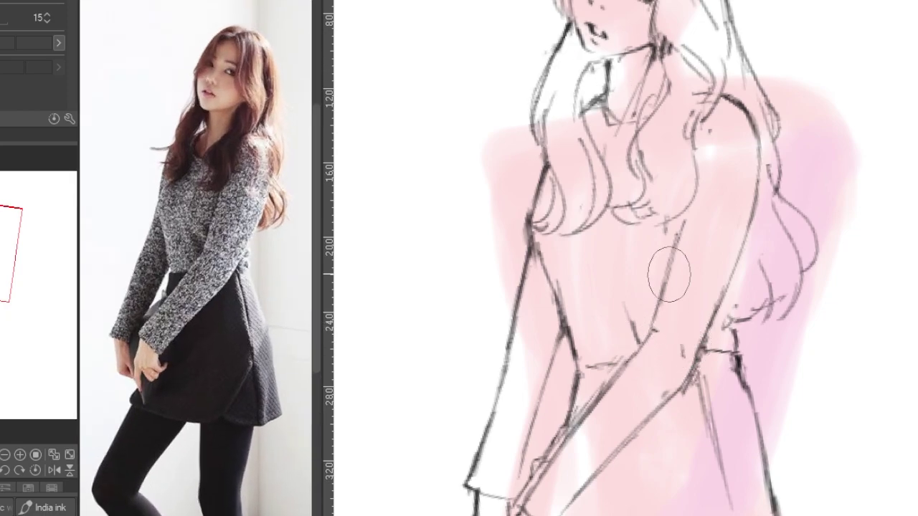